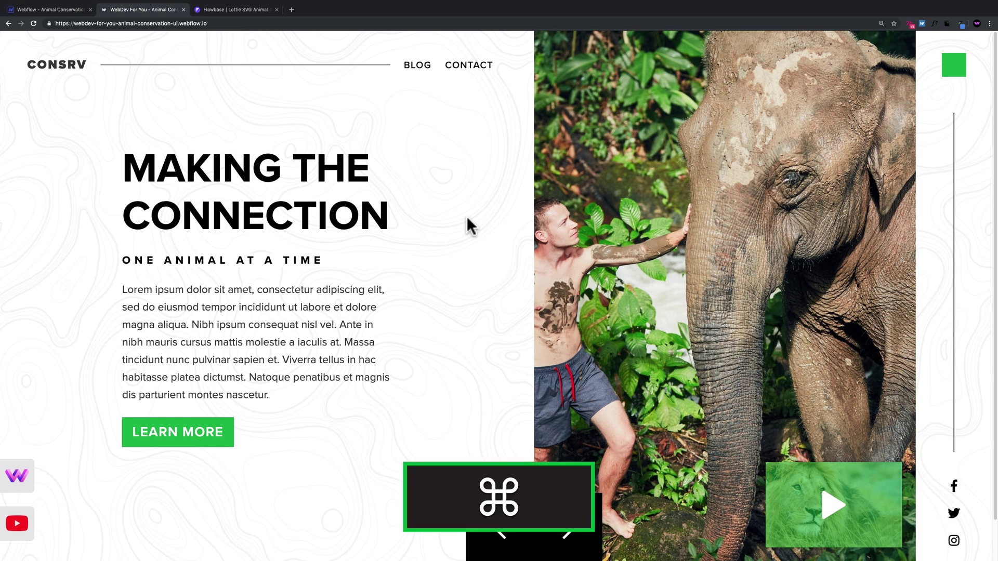
Step: Reload the published animal conservation site to review its opening slide, and switch to the Webflow Designer project
key("super+r")
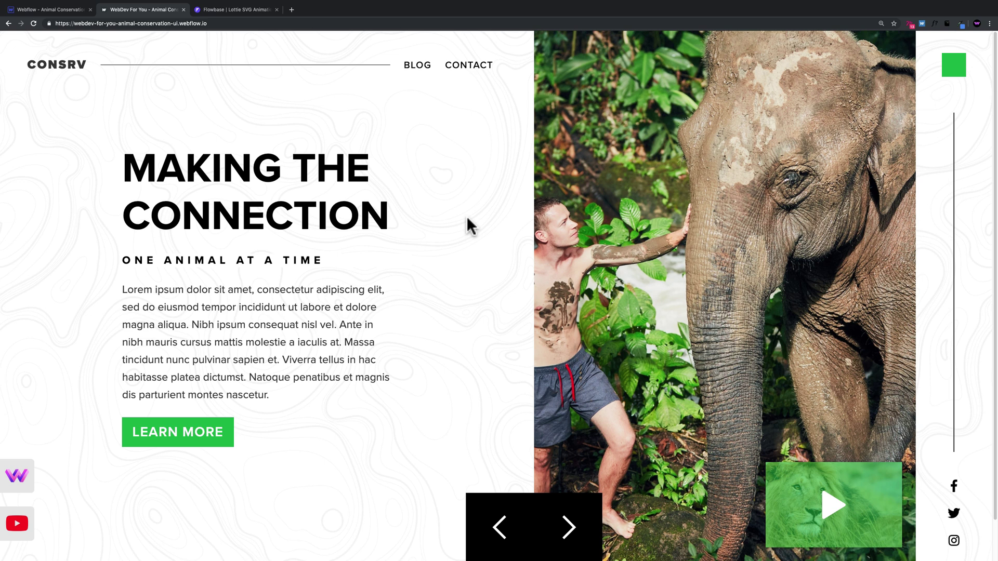
key("super+r")
left_click(59, 10)
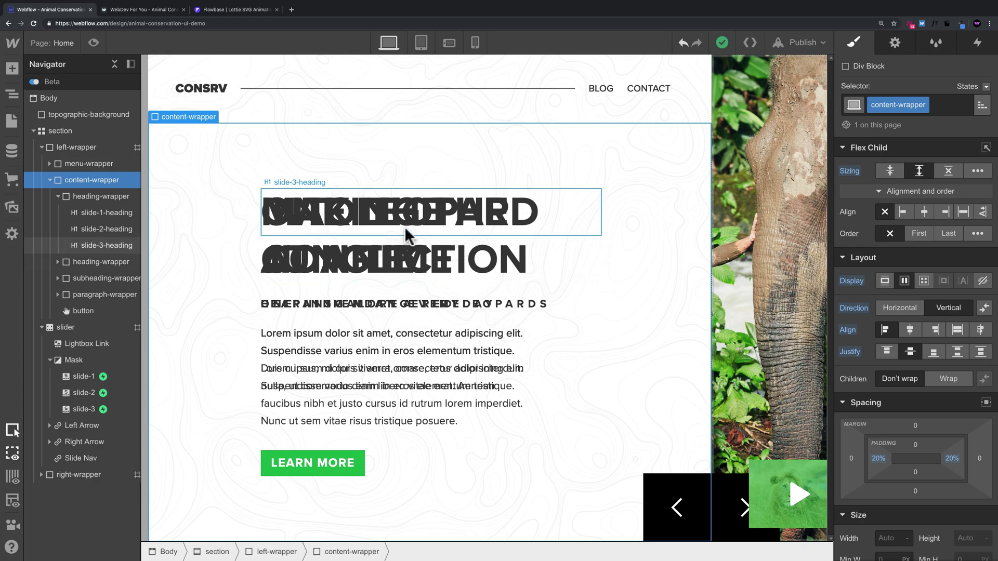
Step: Set the left and right padding of content-wrapper to 0%
left_click(407, 237)
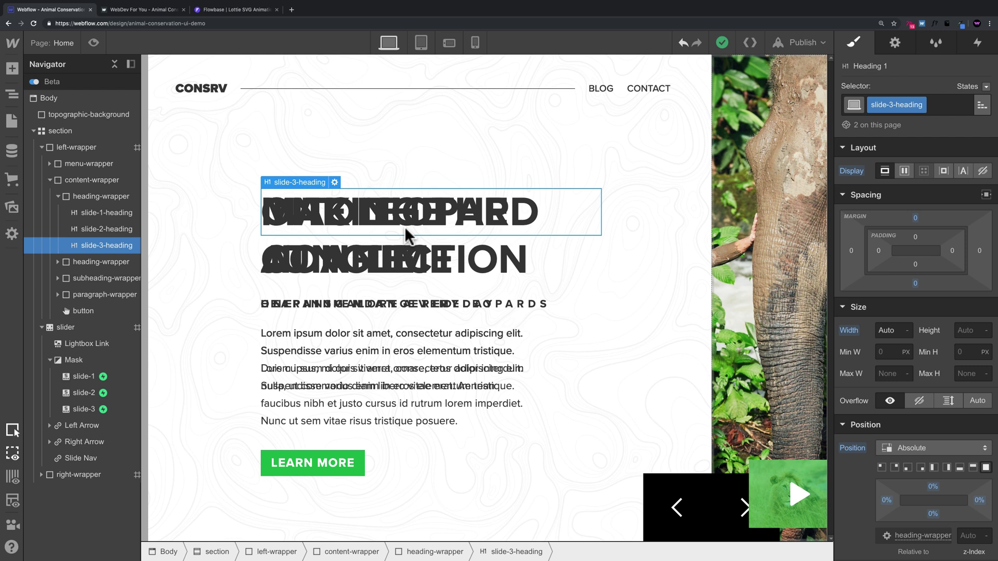
left_click(639, 264)
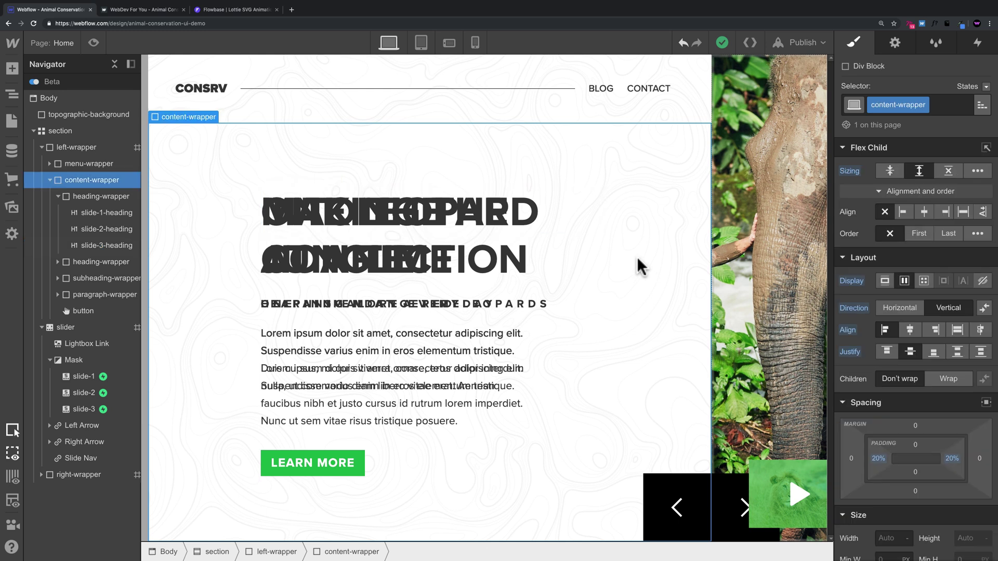
left_click(762, 181)
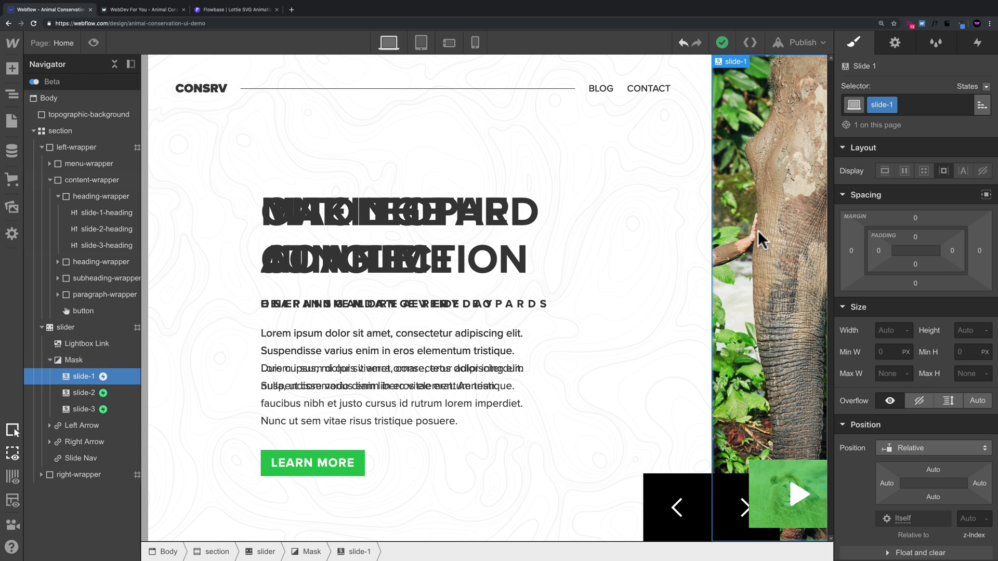
left_click(671, 190)
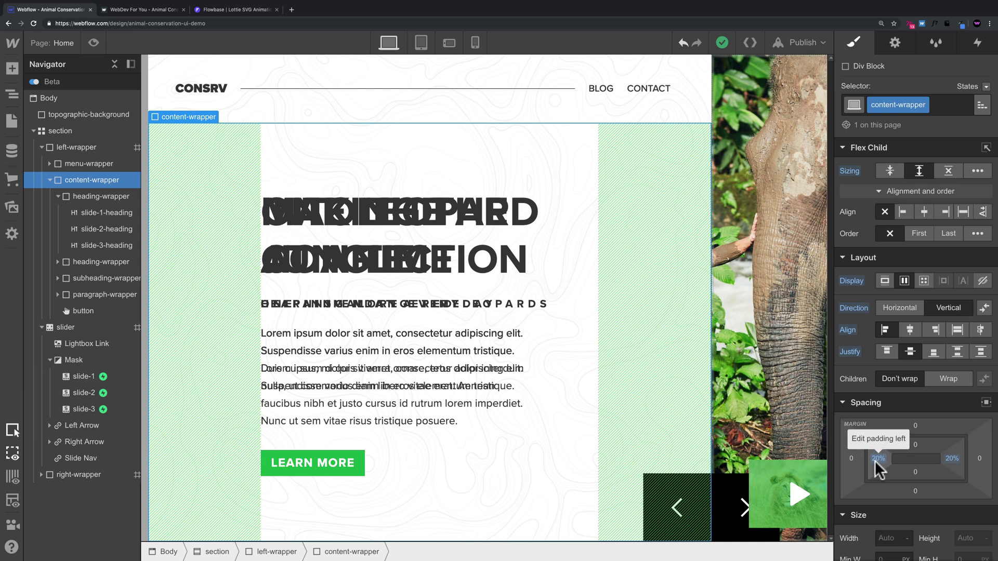
left_click_drag(879, 466, 837, 468)
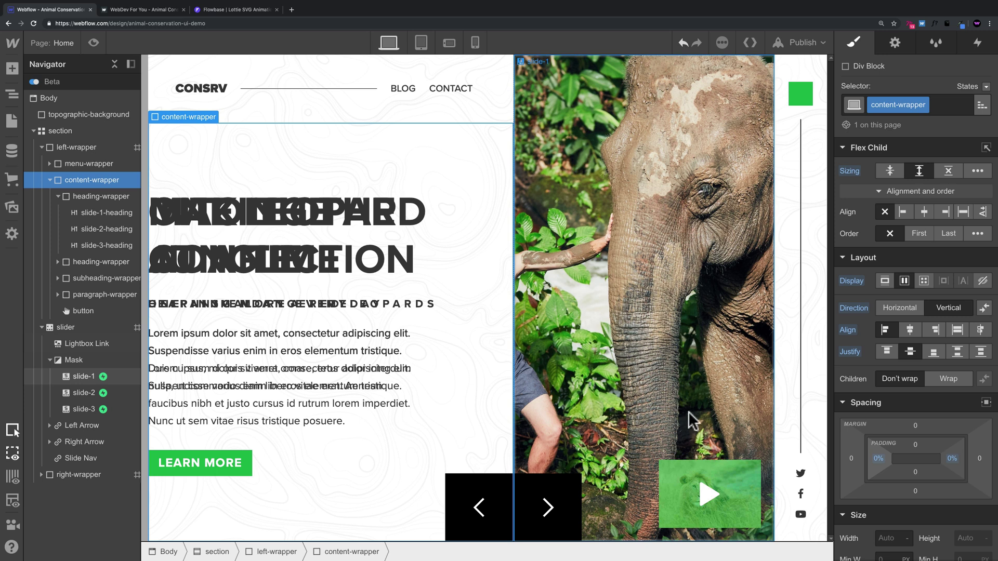
Step: Check the position settings of the Lightbox Link and view the page in preview mode
left_click(688, 465)
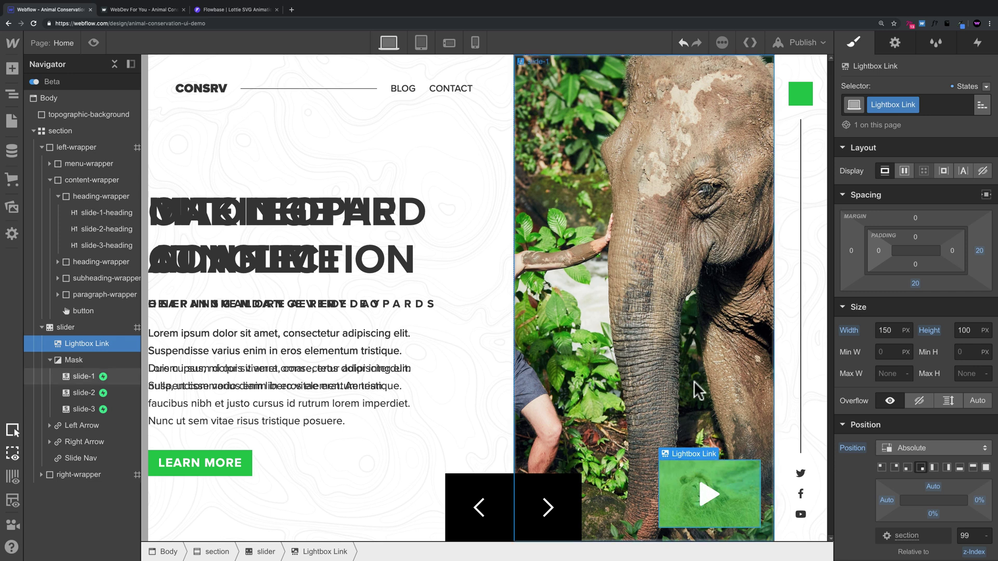
scroll(916, 419, "down", 5)
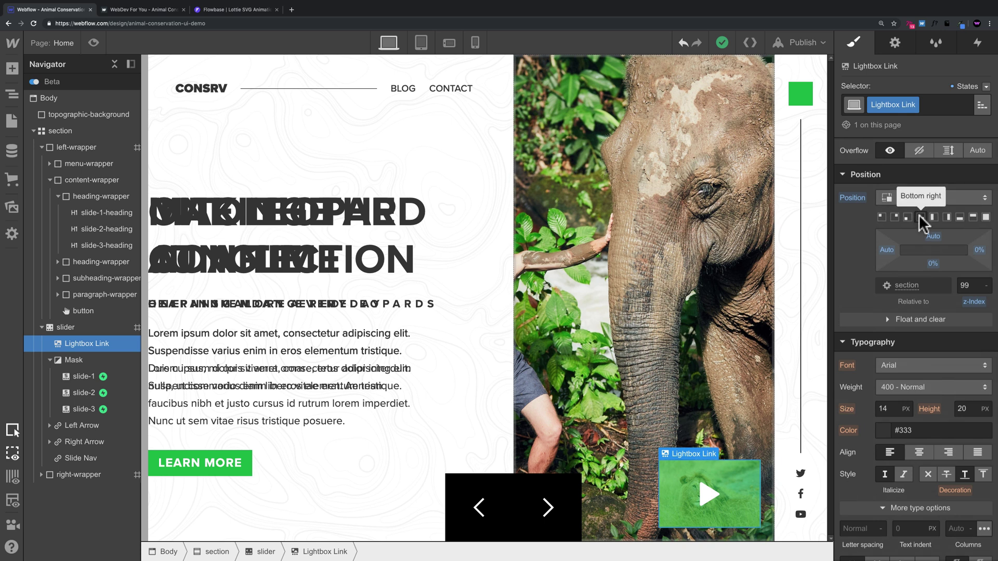
left_click(652, 142)
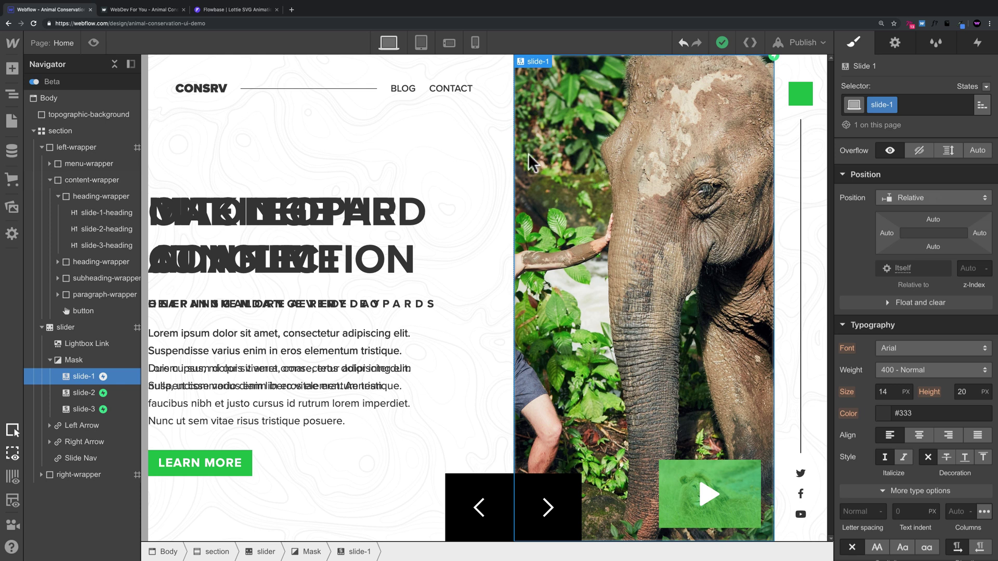
left_click(98, 45)
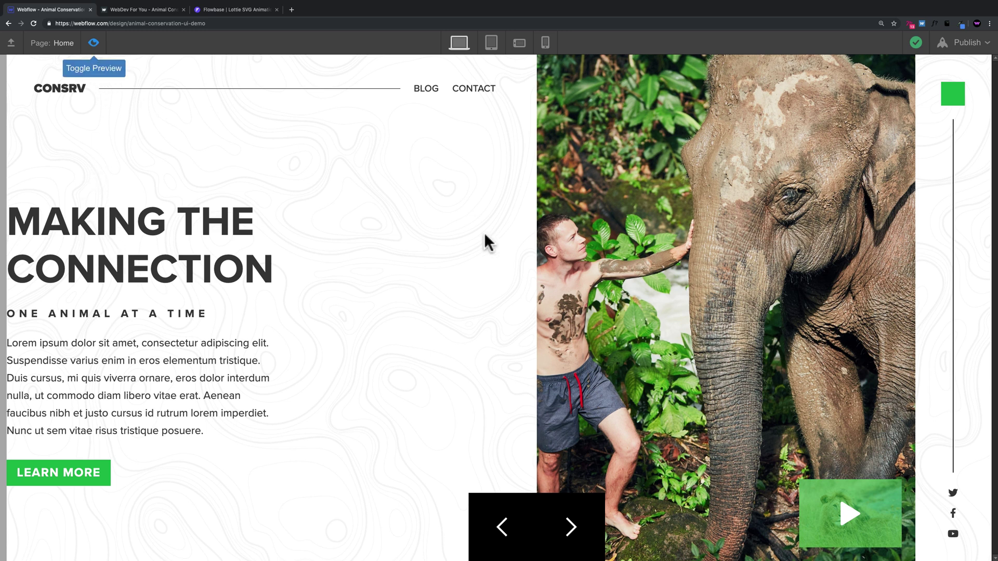
key("super+shift+p")
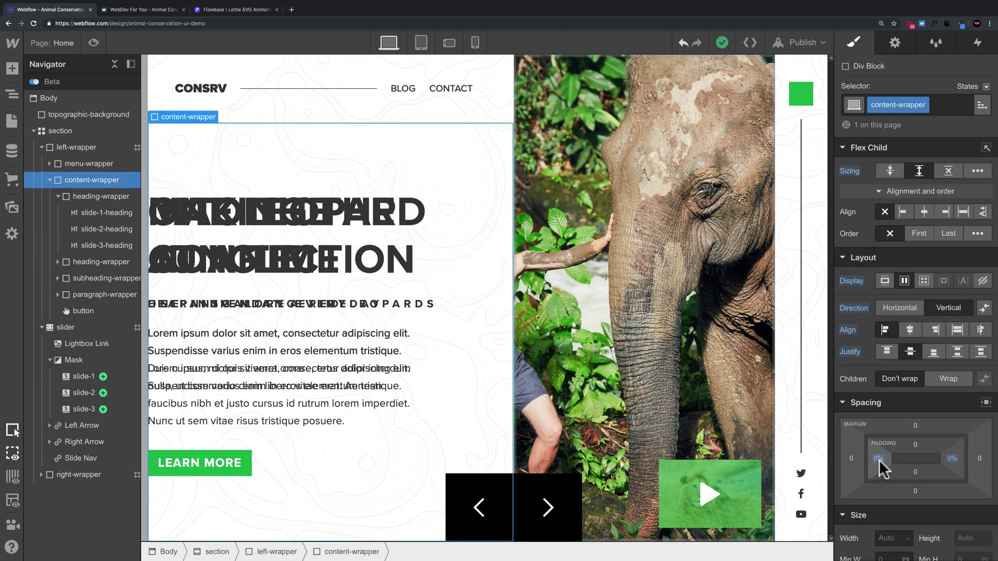
Step: Compare content-wrapper with 20% left and right padding in preview, and reset the padding to 0%
left_click_drag(880, 463, 913, 457)
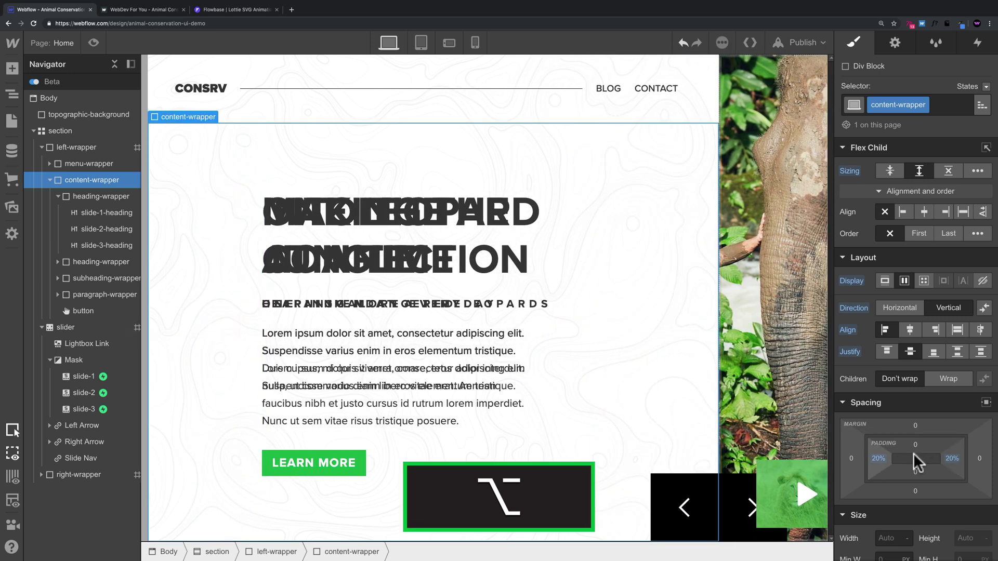
left_click(94, 41)
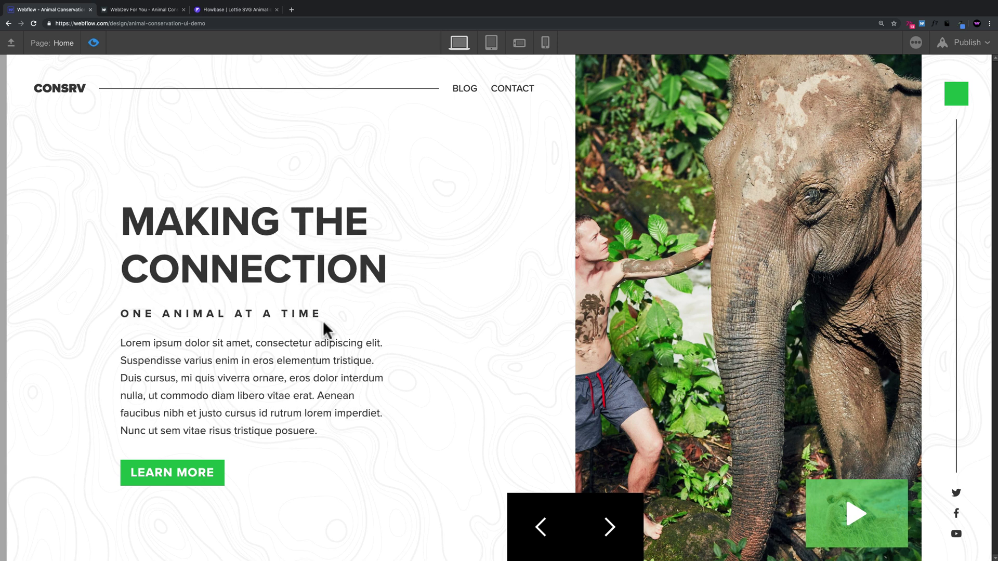
left_click(92, 45)
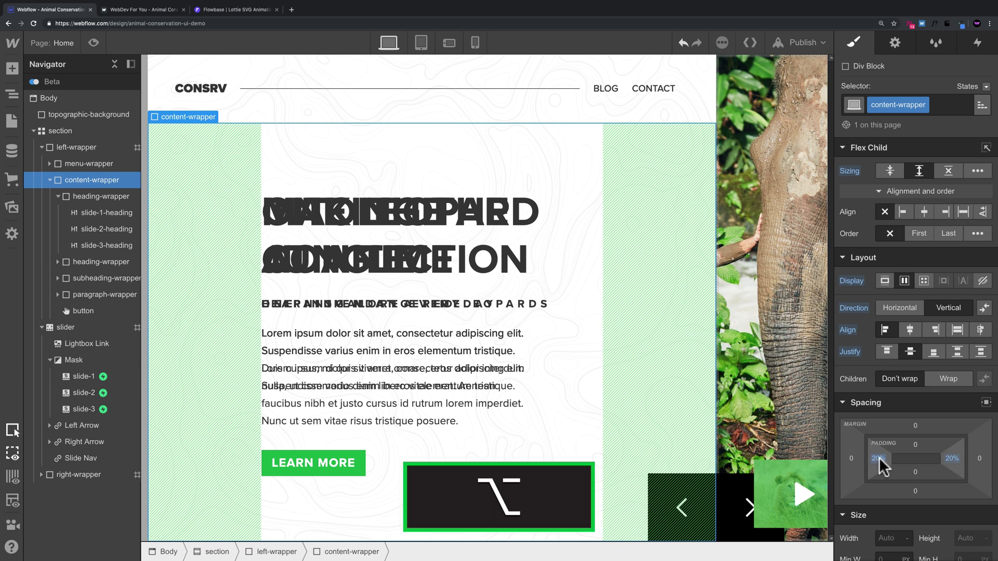
left_click_drag(880, 460, 842, 461)
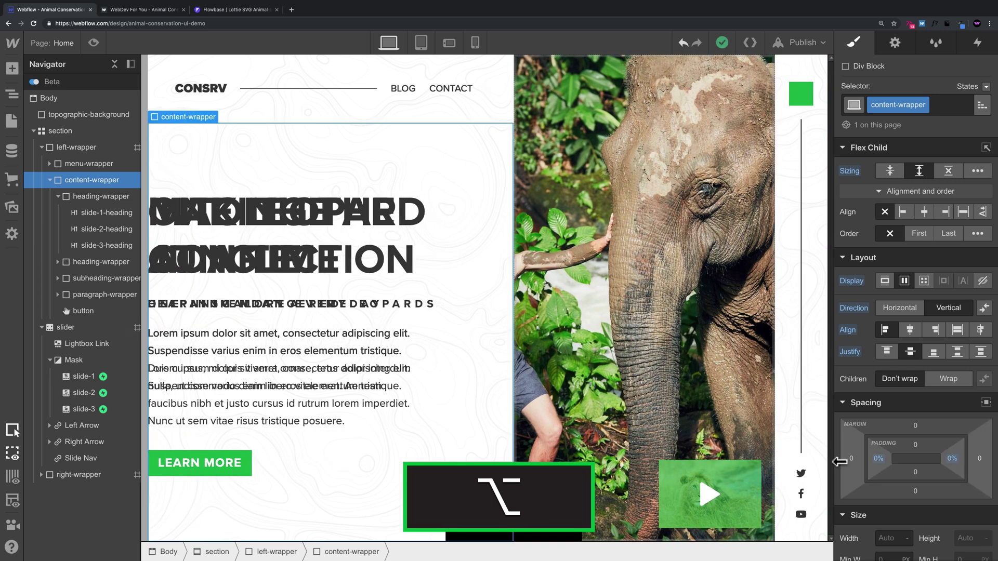
Step: Add a div block inside content-wrapper using quick find
left_click(97, 195)
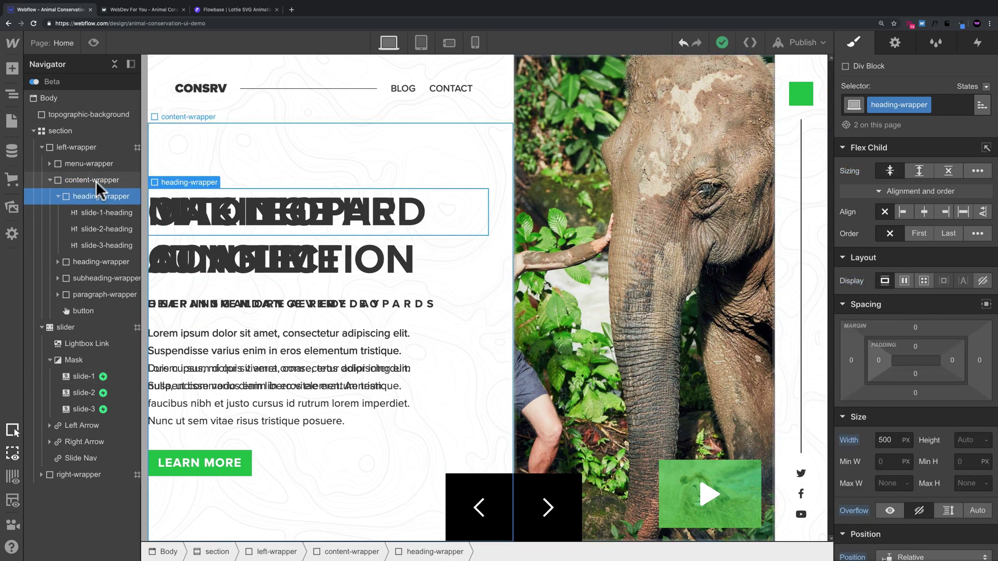
left_click(95, 181)
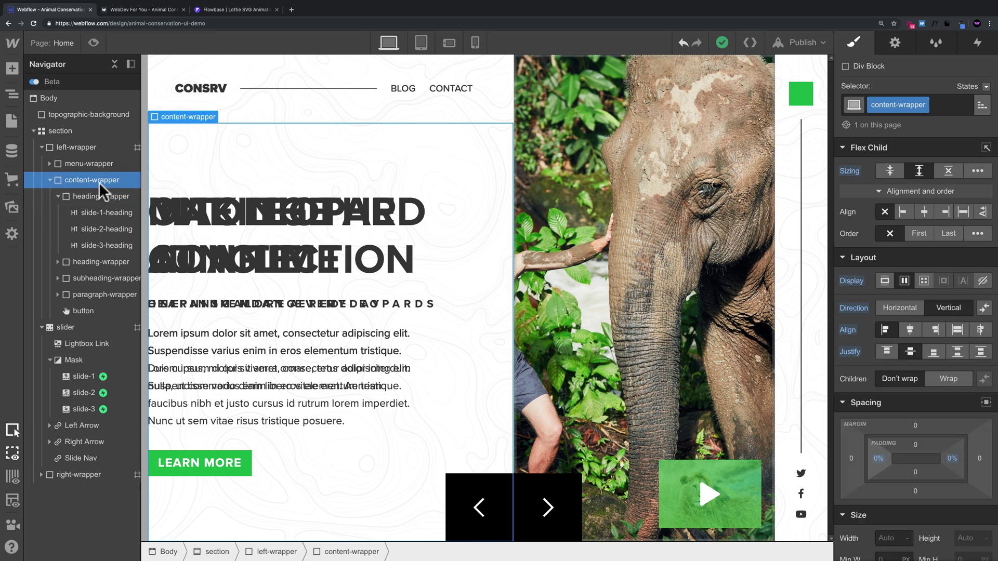
key("super+k")
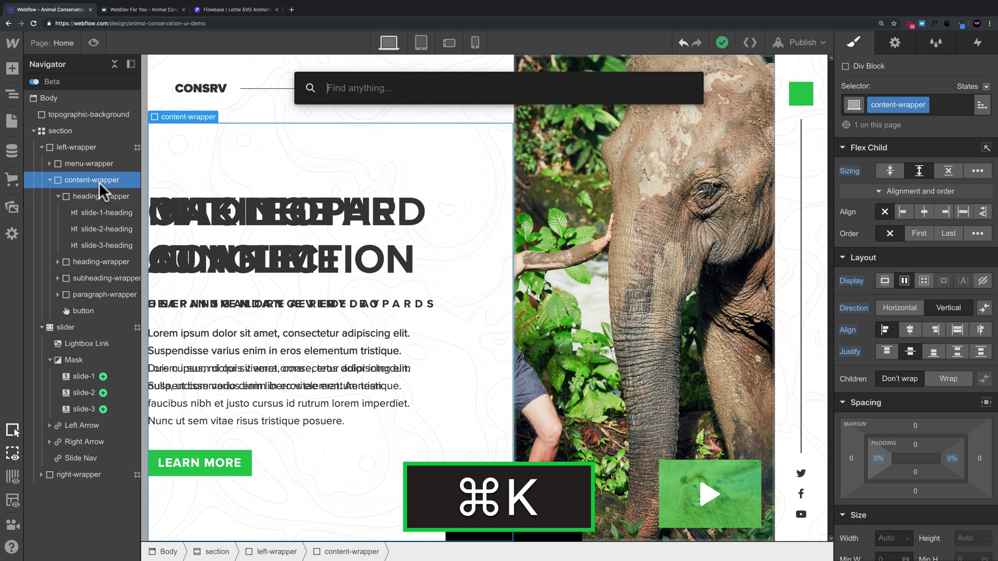
type("div")
key("Return")
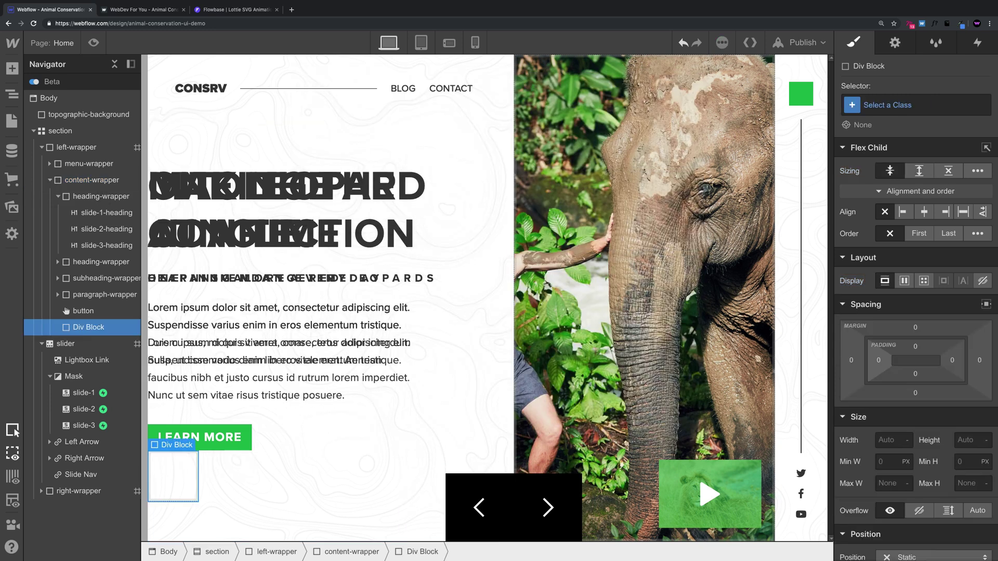
Step: Place the new Div Block first in content-wrapper and nest both heading-wrappers, subheading-wrapper, paragraph-wrapper and button inside it
left_click_drag(70, 326, 90, 199)
left_click(75, 213)
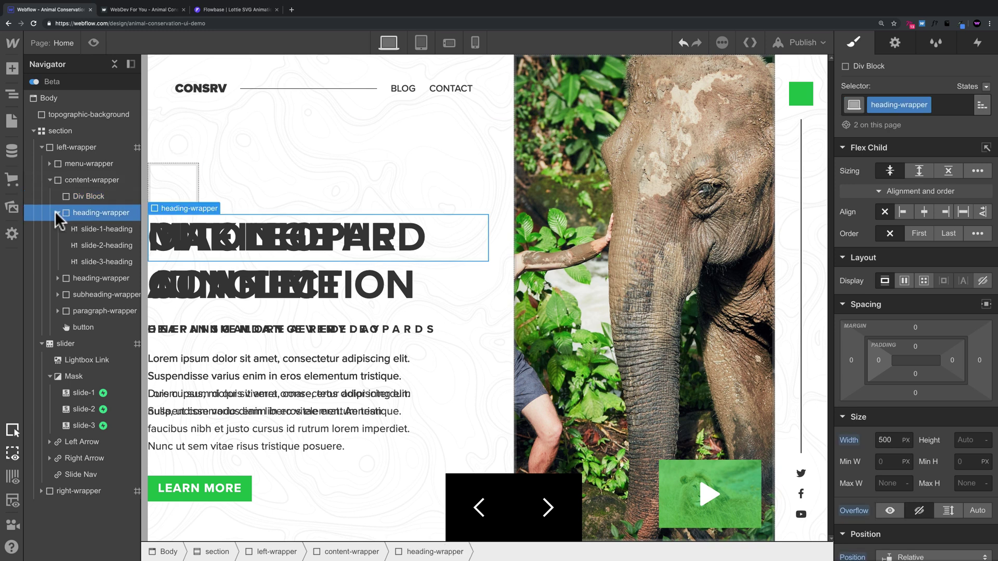
left_click(57, 213)
left_click_drag(63, 210, 103, 250)
left_click(69, 243)
left_click(93, 260)
left_click(82, 273)
left_click(58, 196)
left_click(58, 197)
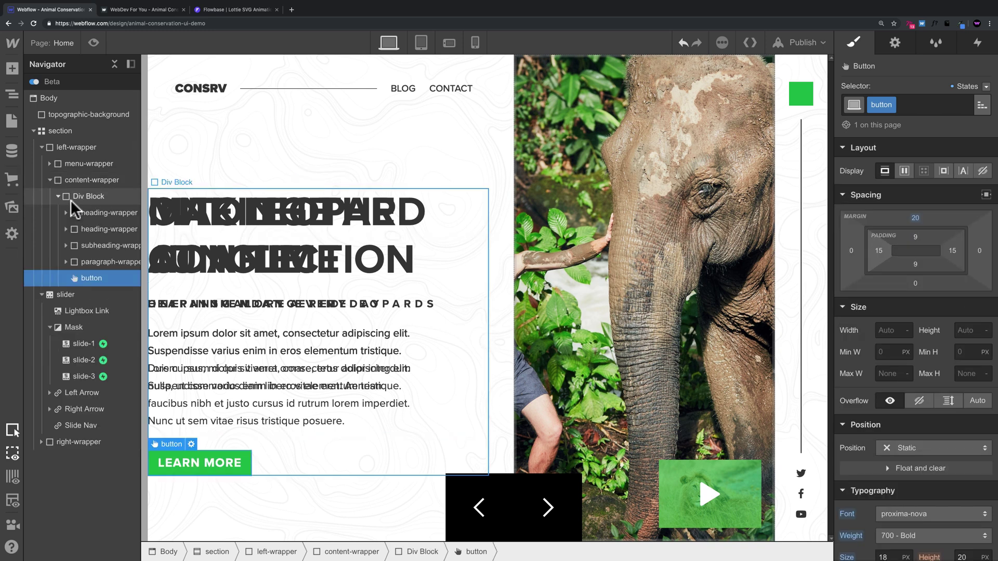
Step: Center the children of content-wrapper horizontally with its flex alignment, and check the result in preview
left_click(87, 196)
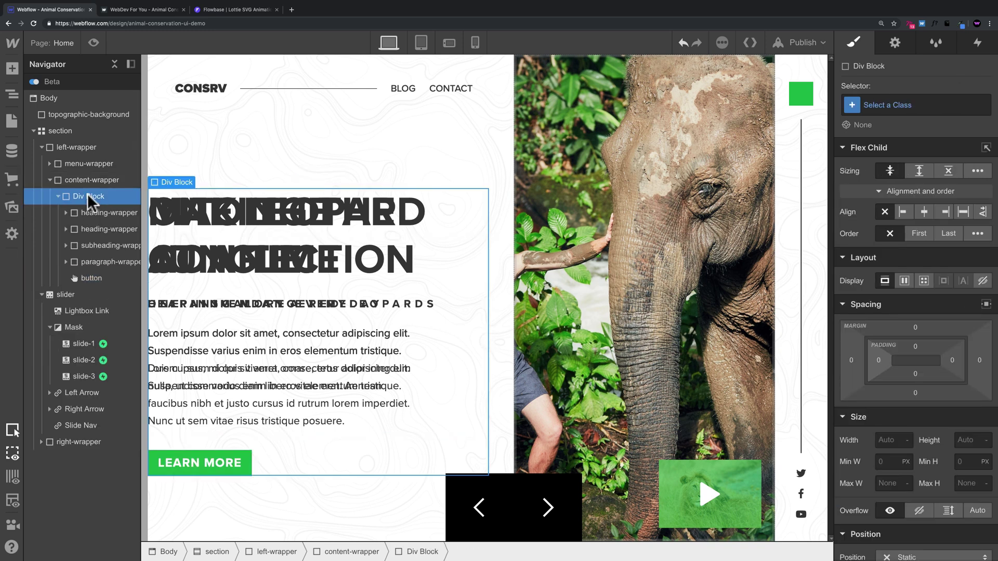
left_click(93, 41)
left_click(94, 42)
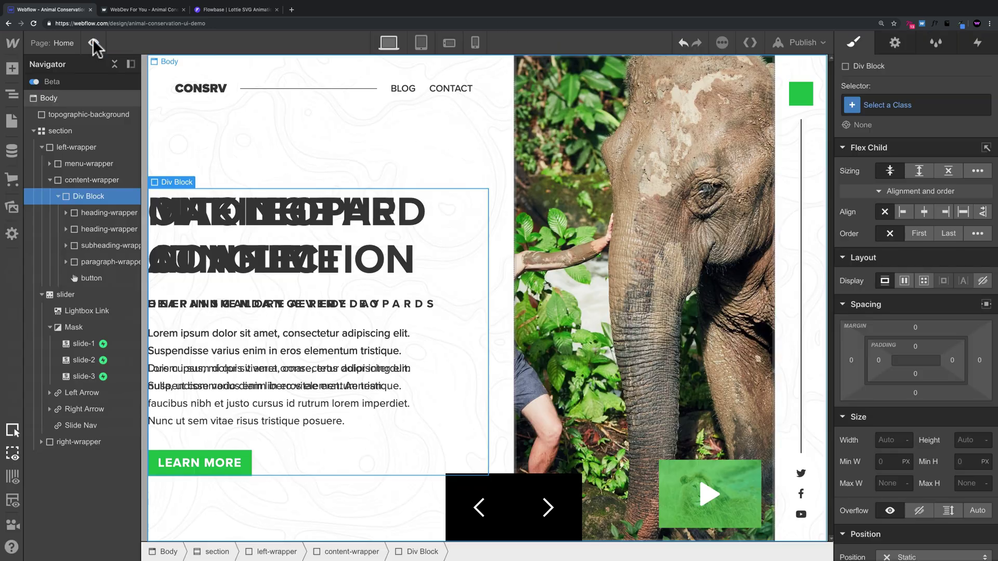
left_click(102, 179)
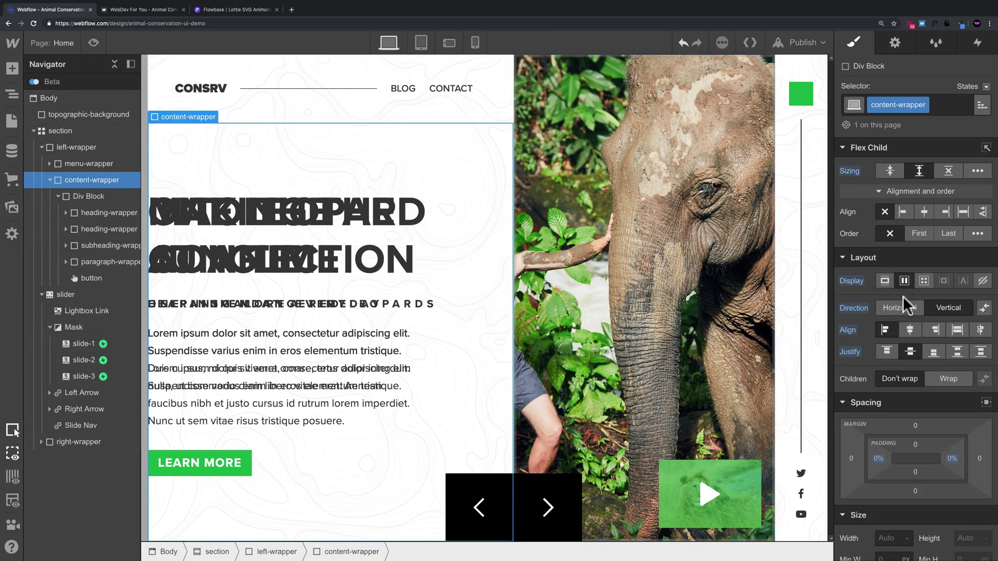
left_click(911, 332)
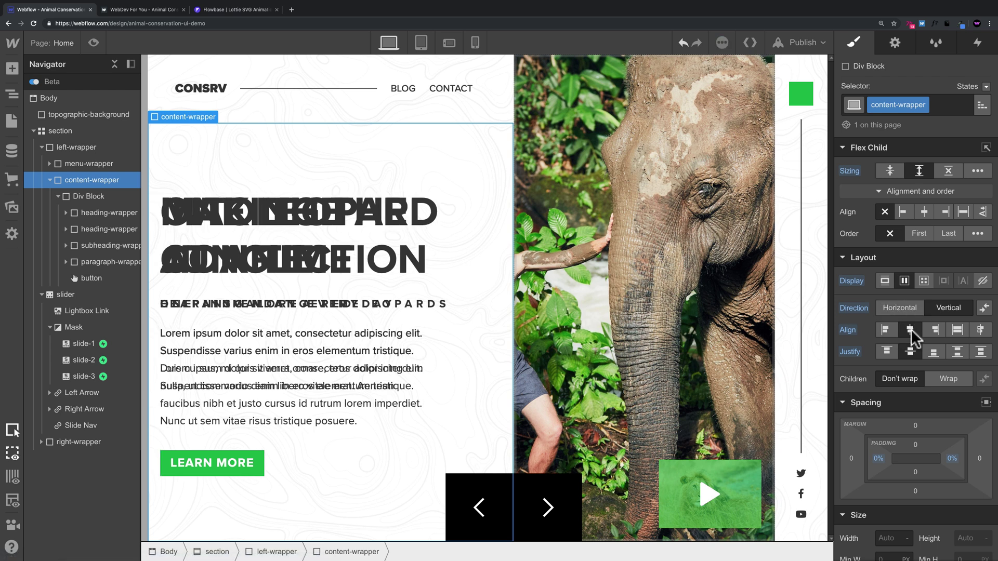
left_click(100, 45)
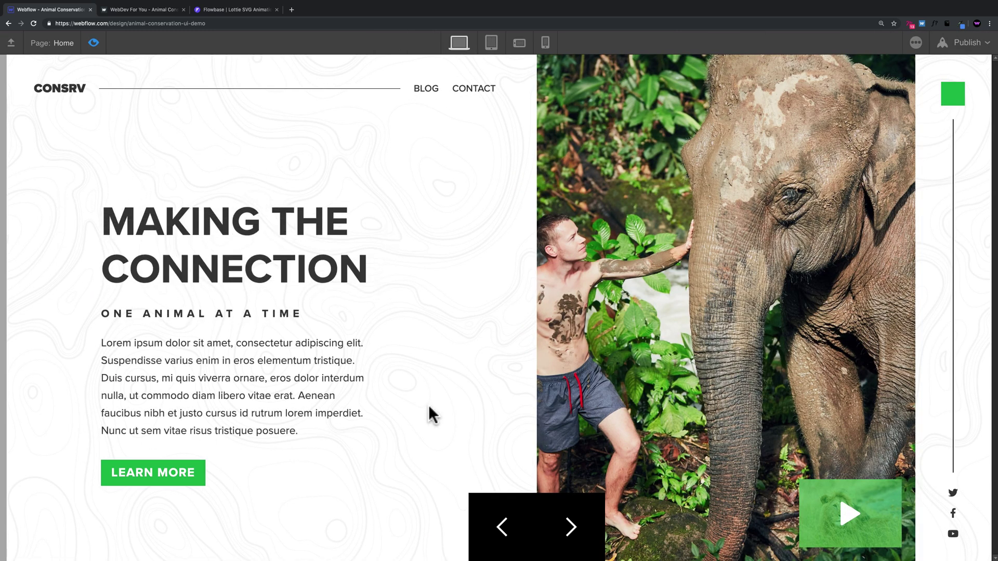
left_click(93, 44)
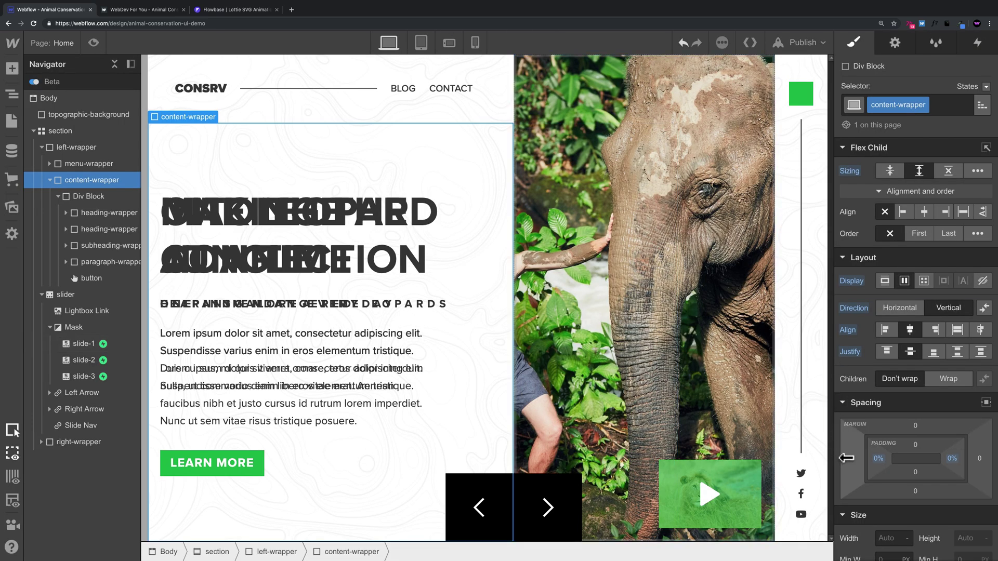
Step: Give the Div Block a left margin of 20 px and rename its class to text-wrapper
left_click(134, 196)
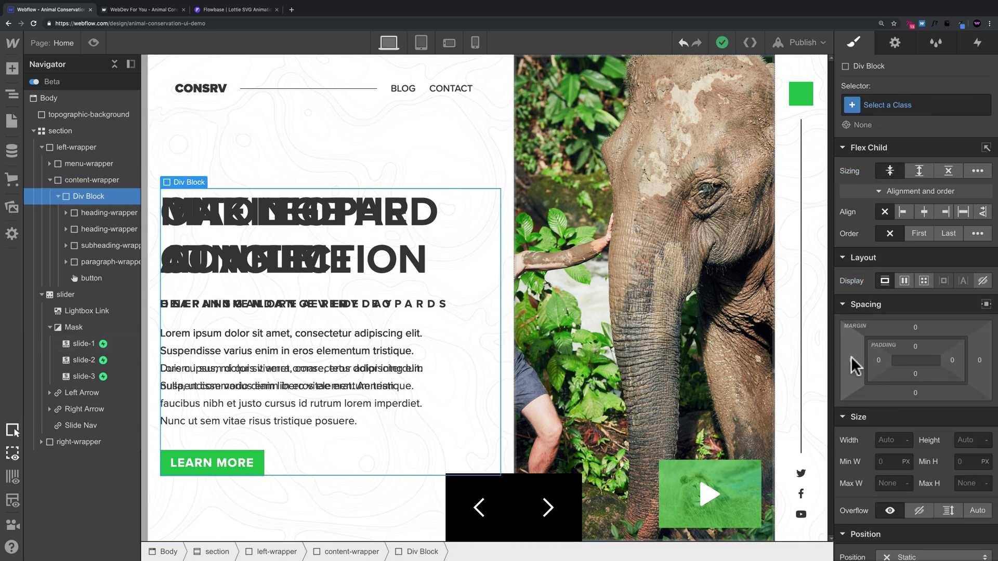
left_click_drag(855, 366, 811, 358)
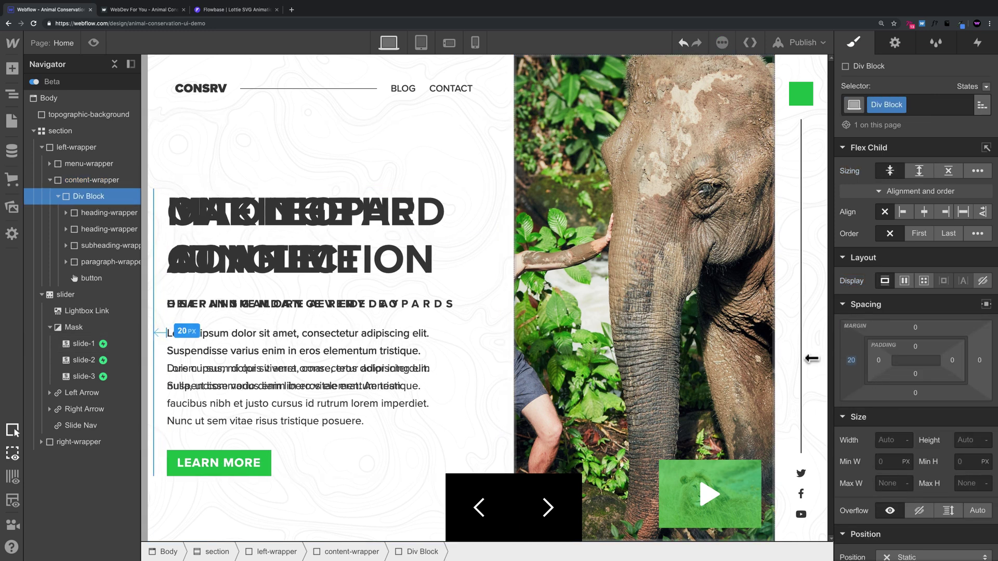
double_click(887, 105)
type("te")
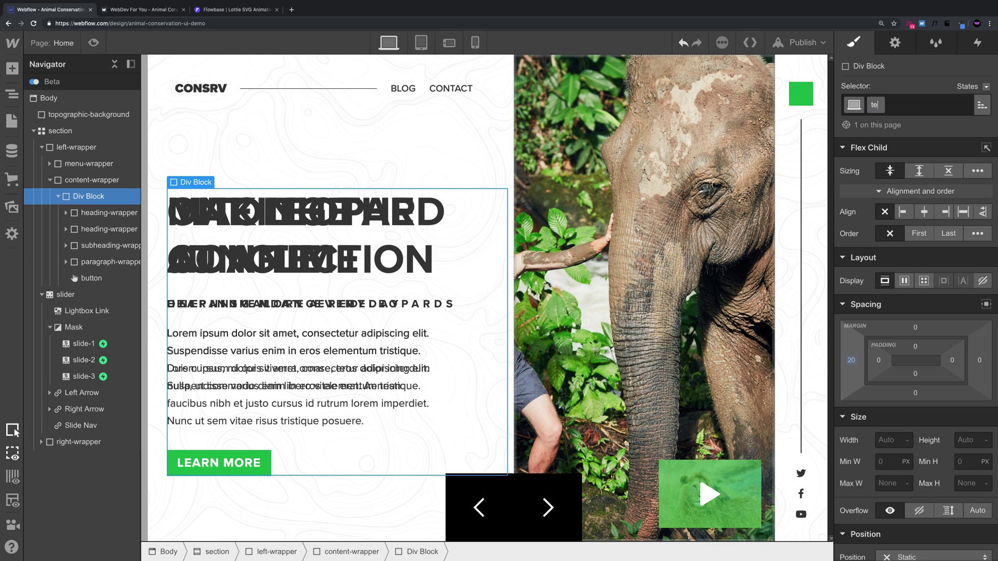
type("xt-wrapper")
key("Return")
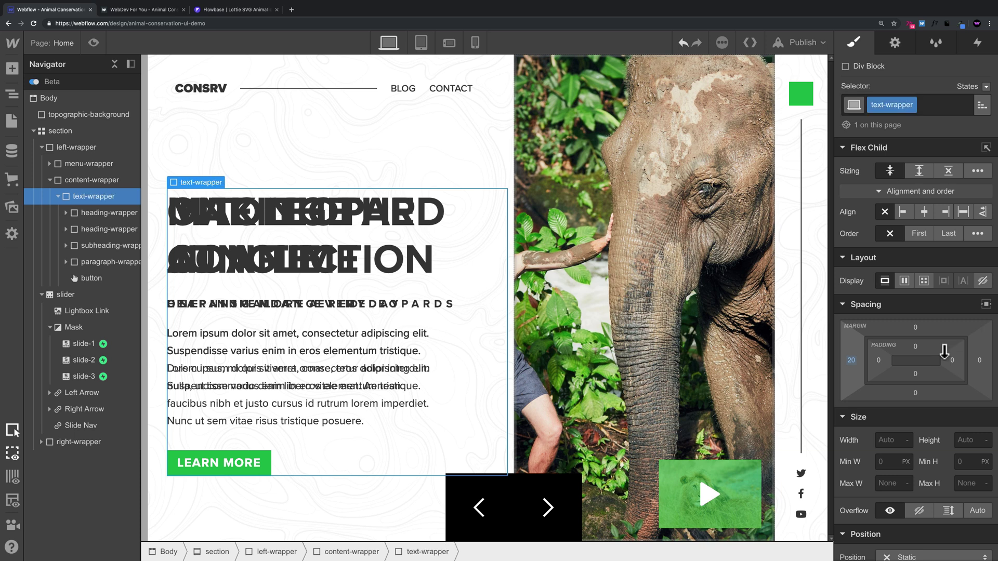
Step: Set the left margin of text-wrapper to 40 px and check the layout in preview
left_click_drag(846, 359, 806, 359)
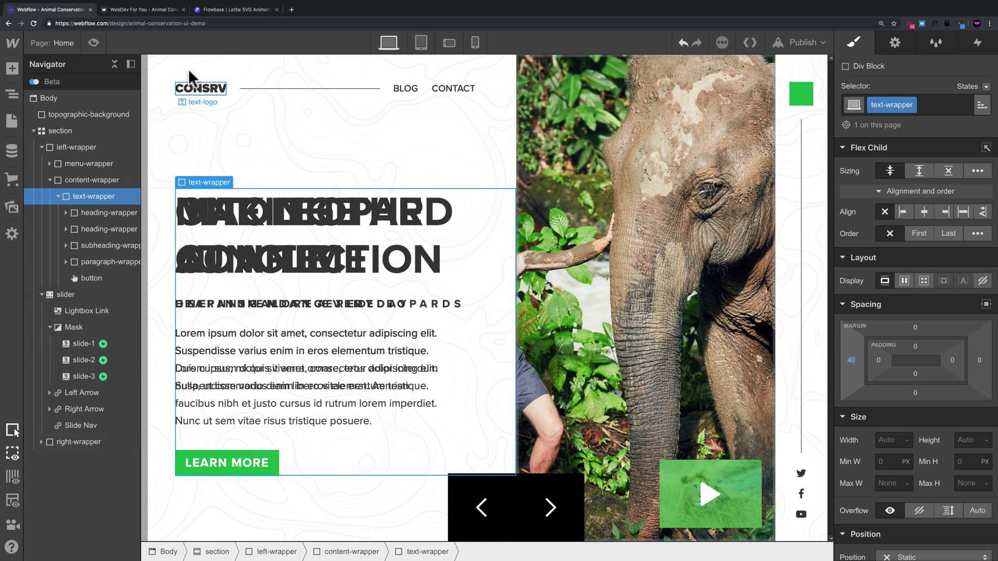
left_click(94, 43)
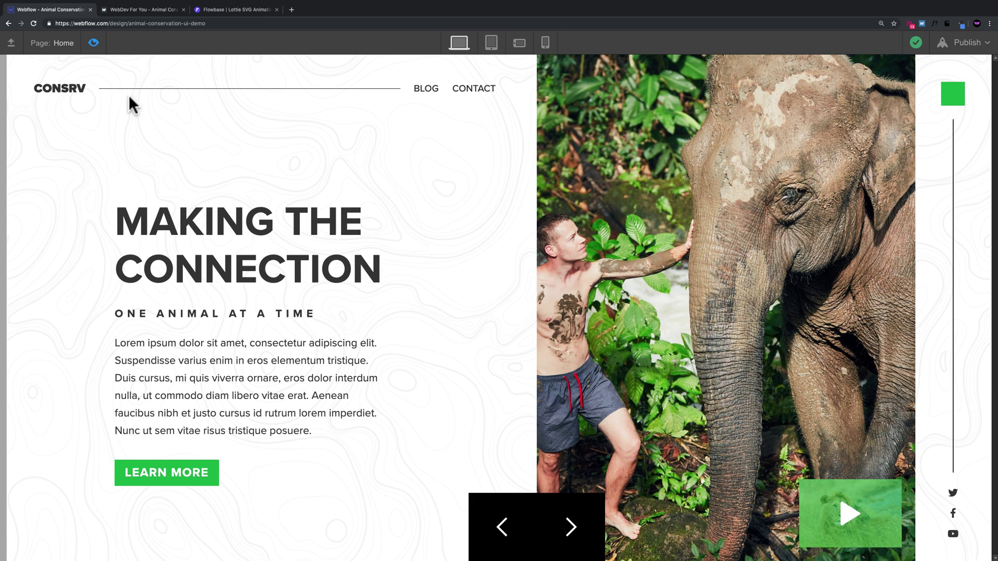
key("ctrl+shift+p")
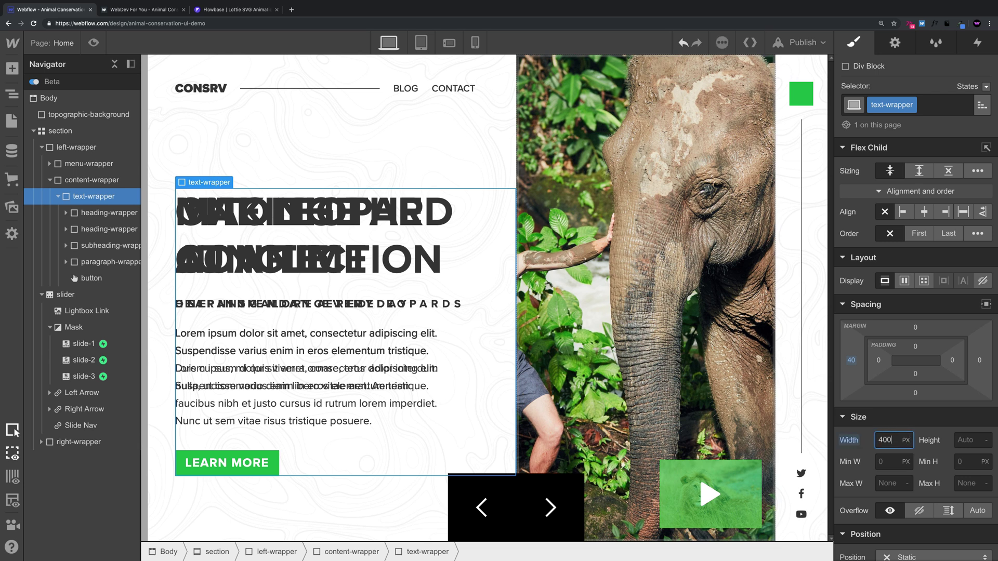
Step: Set the width of text-wrapper to 400 px and check the layout in preview
key("Return")
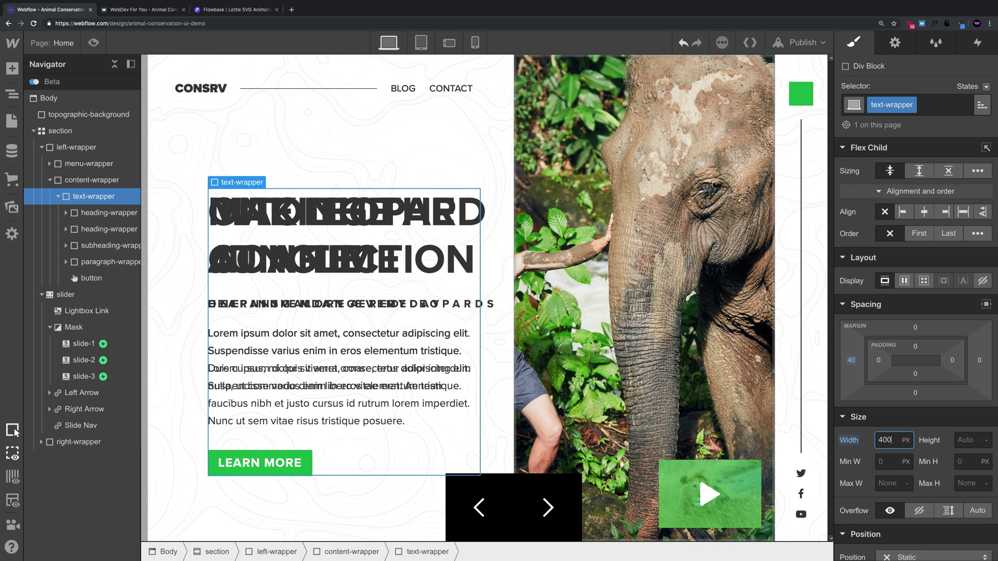
left_click(93, 43)
key("super+shift+p")
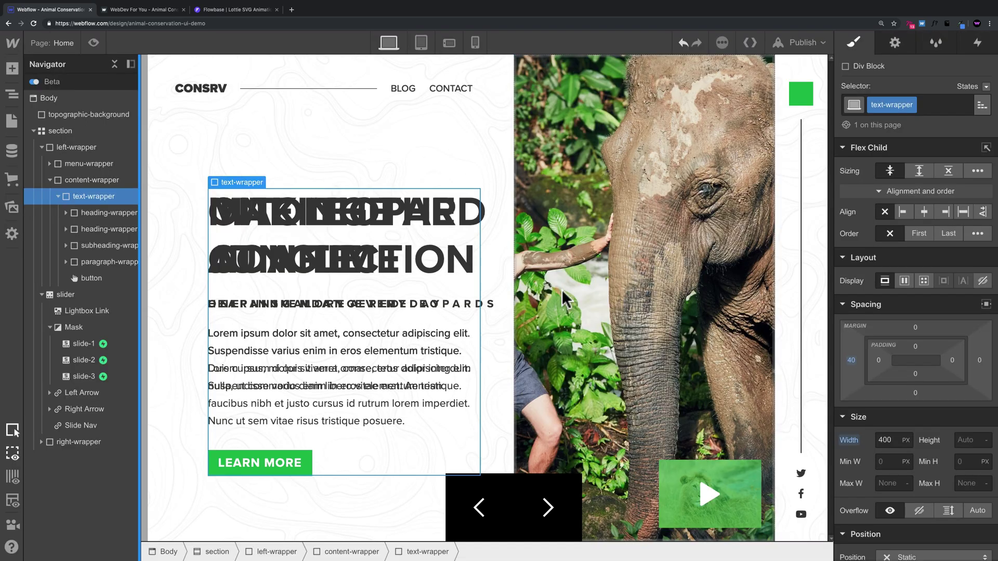
Step: Set the width of text-wrapper to 500 px
left_click(881, 441)
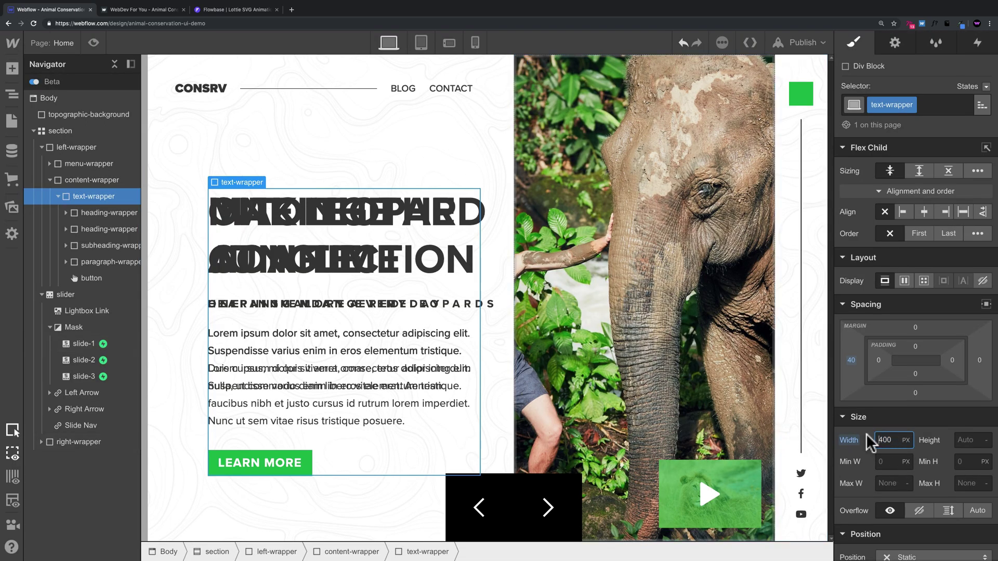
key("super+a")
type("500")
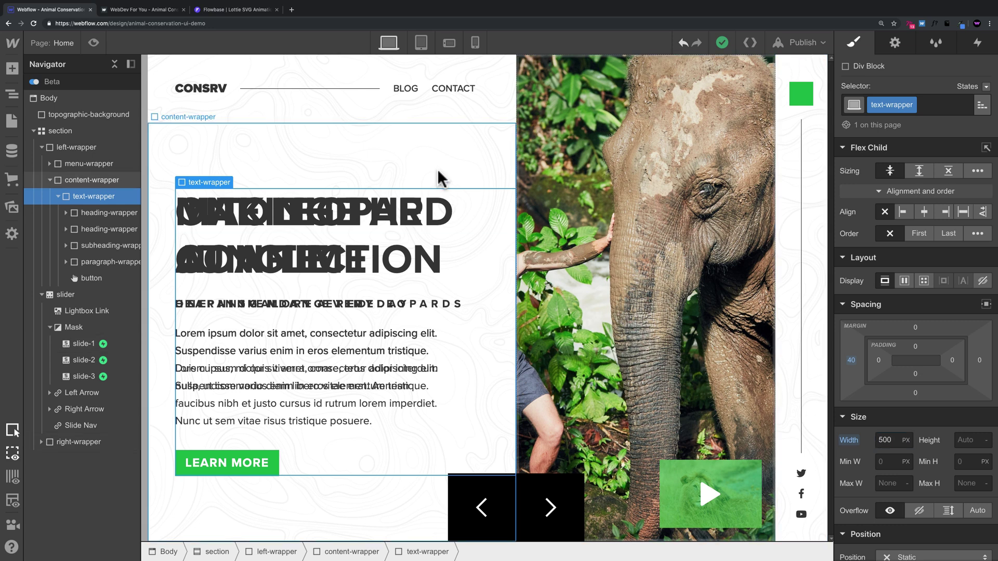
left_click(702, 251)
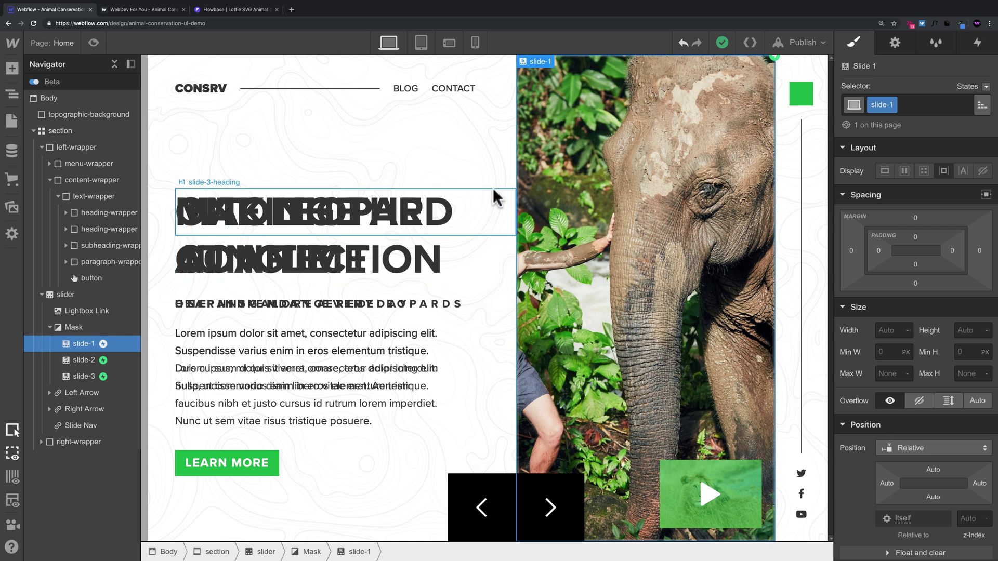
left_click(479, 172)
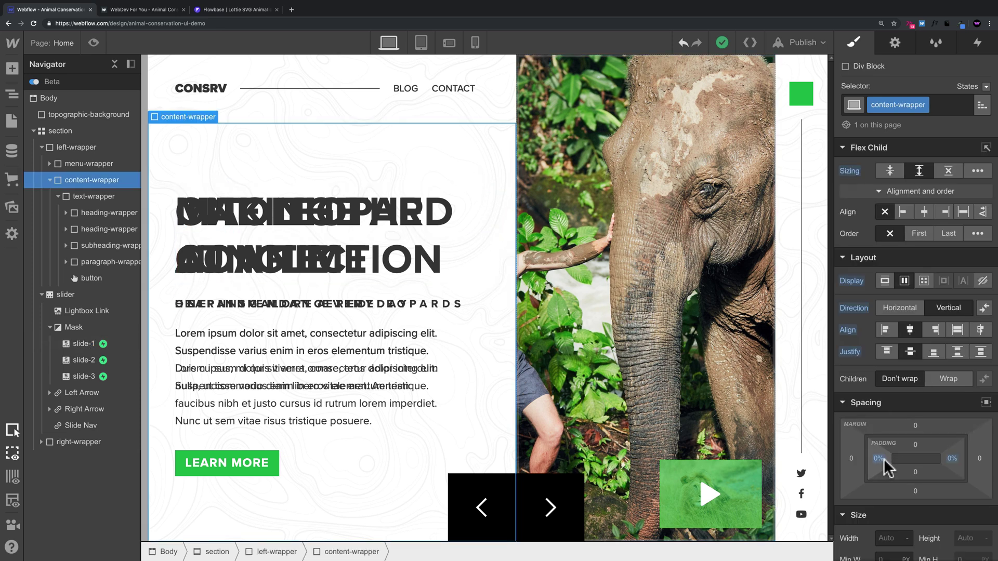
key("alt")
mouse_move(886, 468)
left_mouse_down()
mouse_move(874, 461)
mouse_move(927, 458)
mouse_move(883, 457)
left_mouse_up()
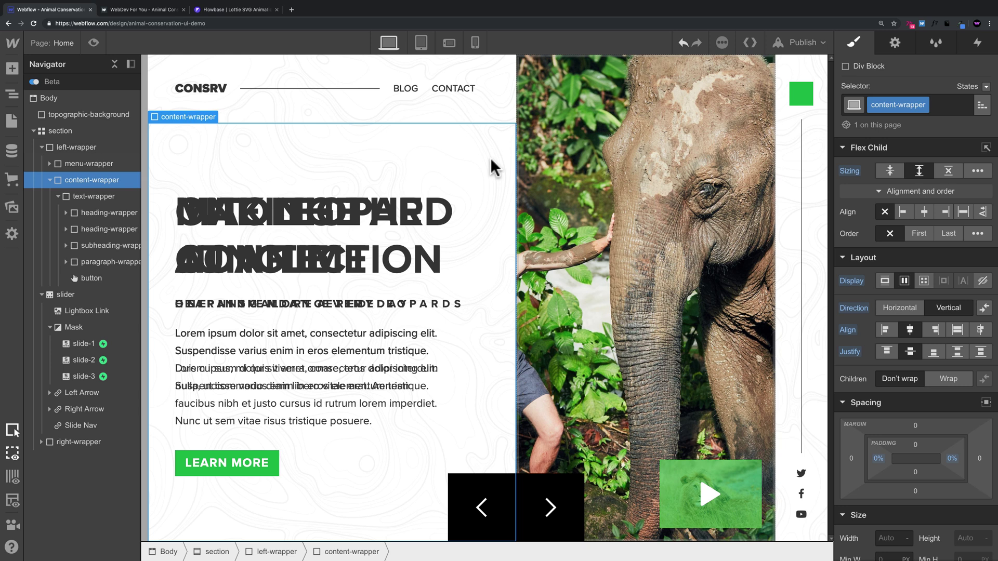
left_click(373, 213)
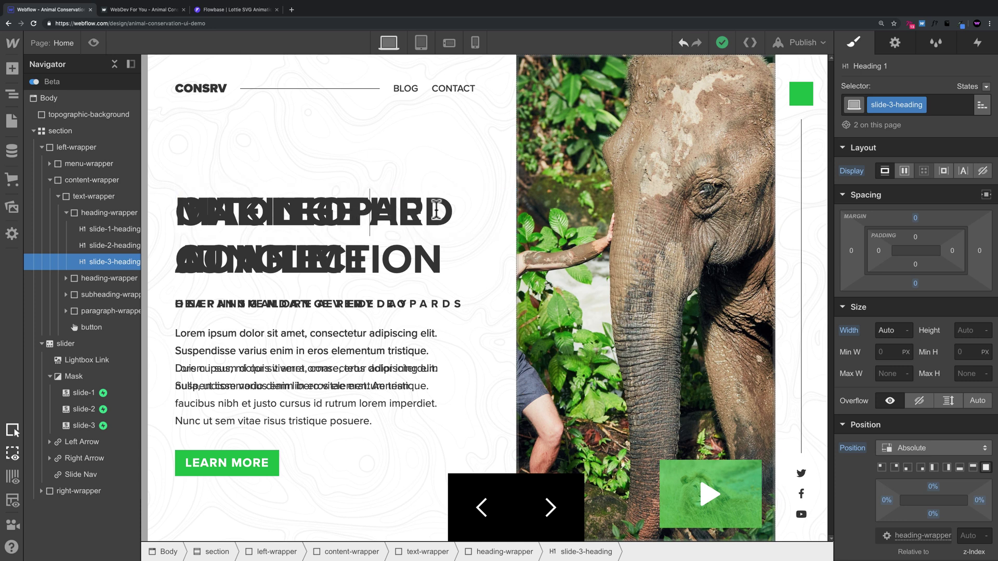
left_click(340, 156)
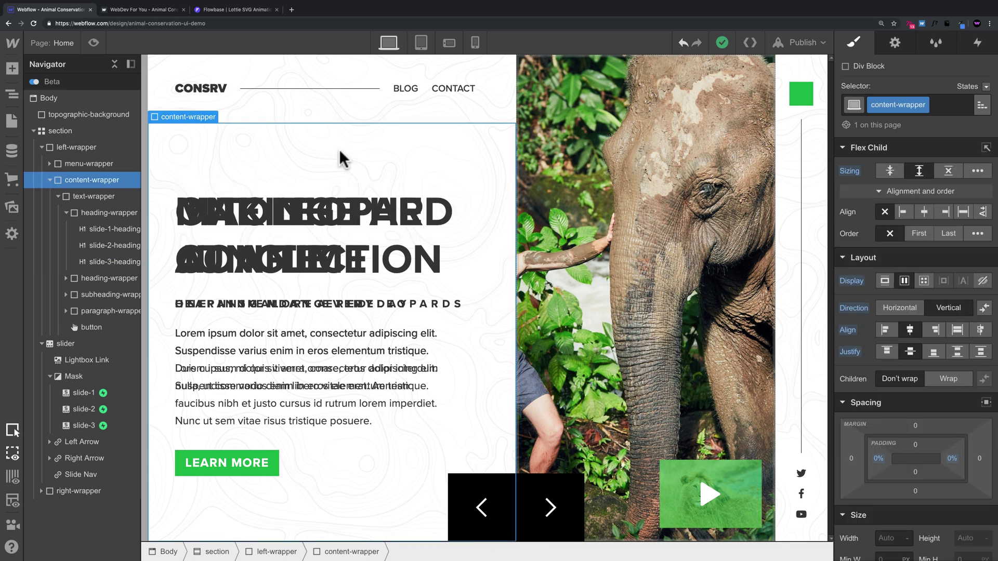
Step: Give the slide-3-heading class a white background color
left_click(336, 216)
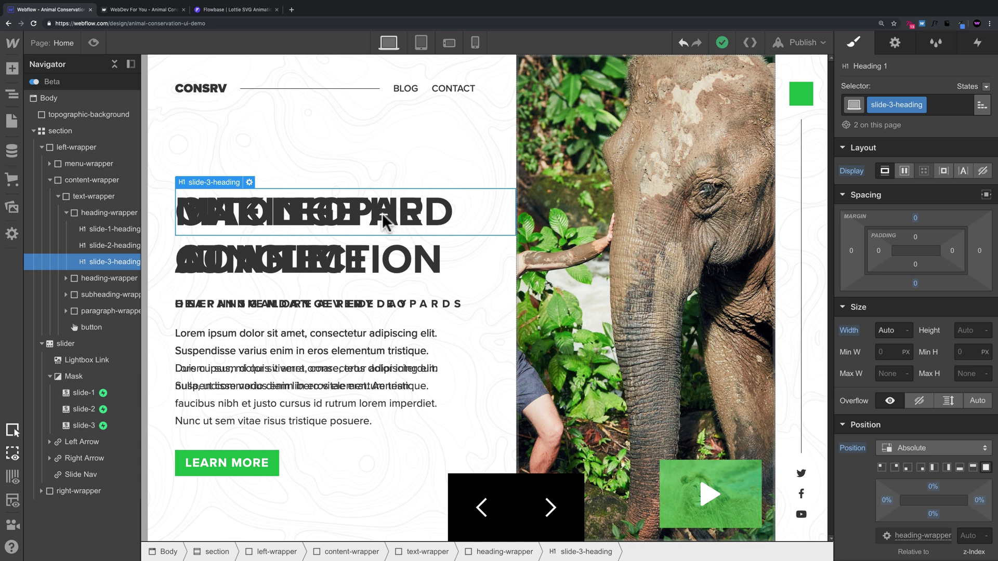
scroll(887, 407, "down", 7)
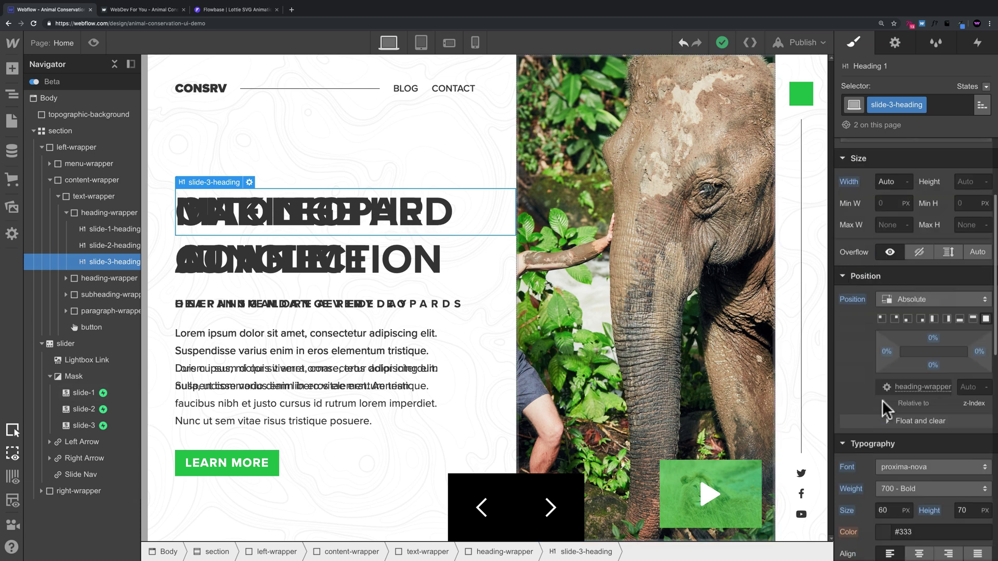
scroll(884, 400, "down", 3)
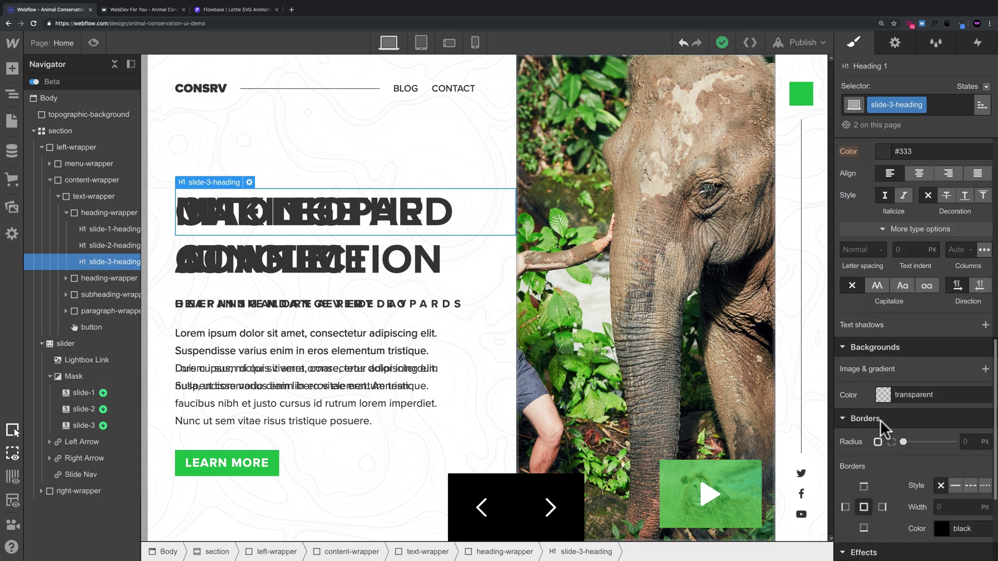
left_click(882, 394)
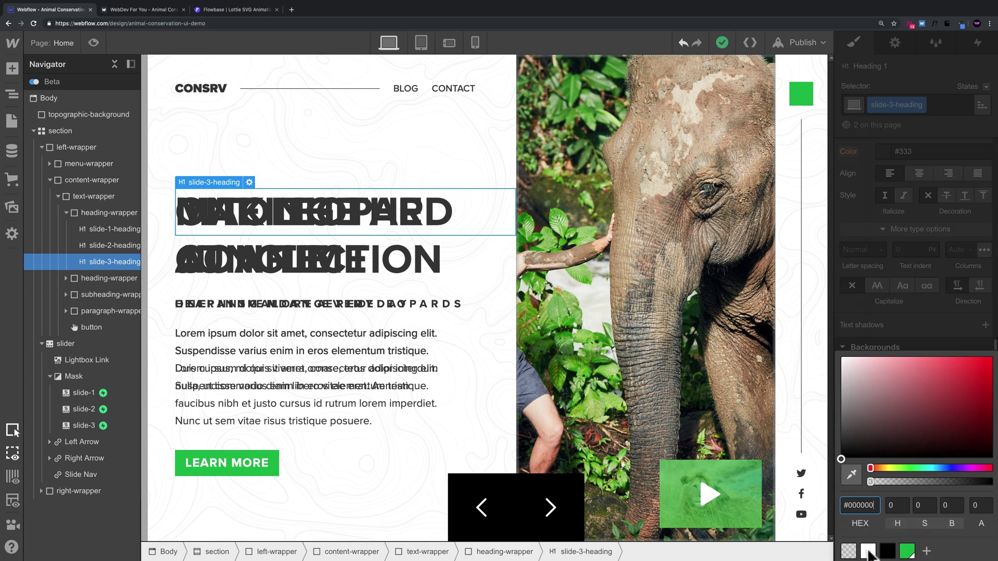
left_click(867, 551)
left_click(355, 264)
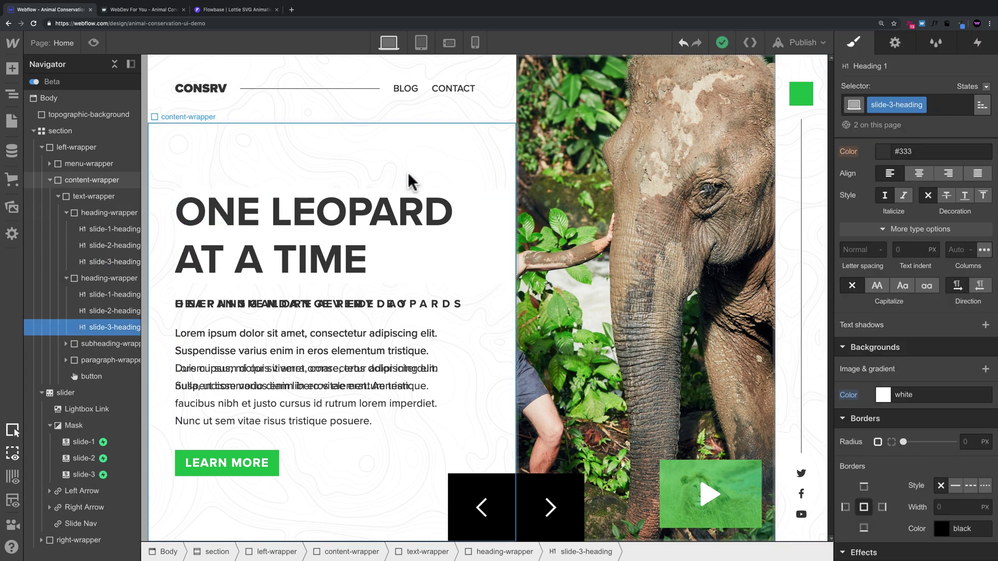
Step: Hide the slide-3-heading class by setting its display to none
left_click(412, 211)
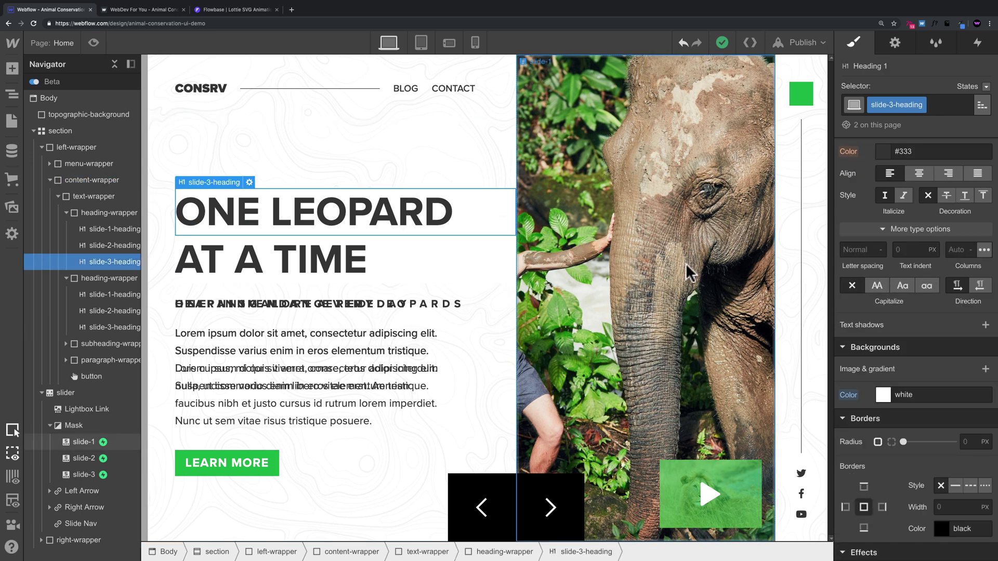
scroll(915, 284, "up", 10)
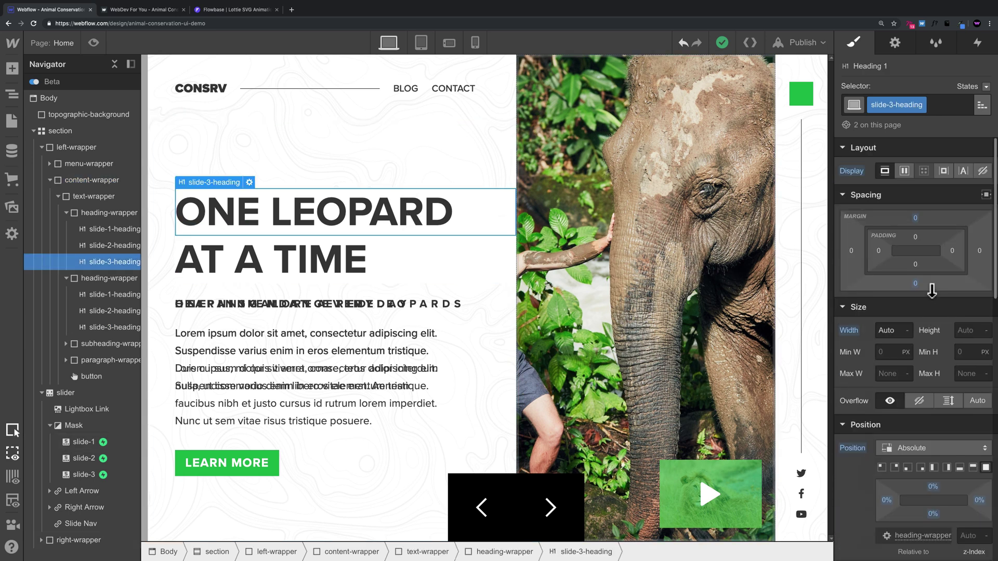
left_click(983, 171)
Step: Select slide-2-heading in the first heading-wrapper and give its class a white background color
key("Up")
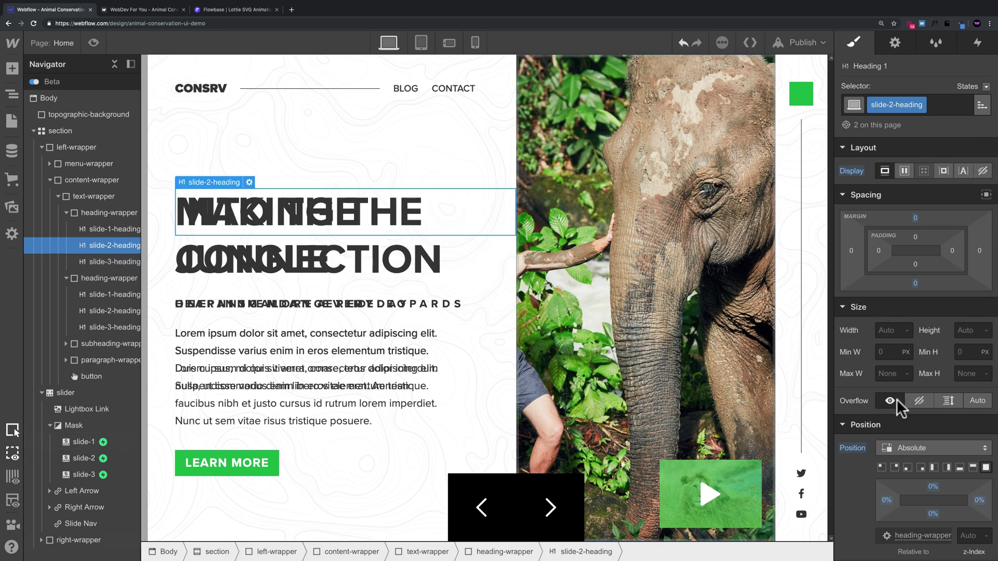
scroll(902, 416, "down", 8)
left_click(883, 399)
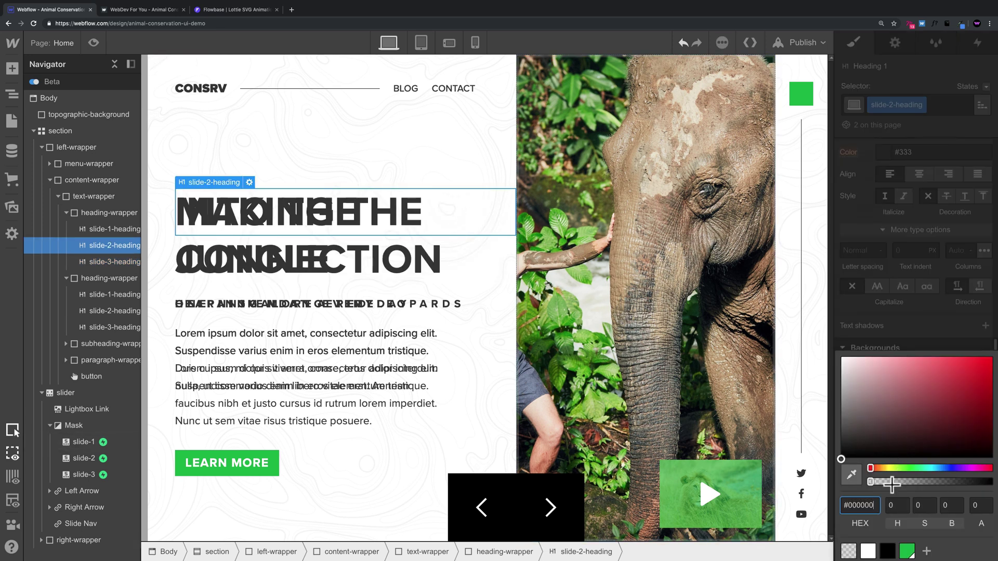
left_click(868, 551)
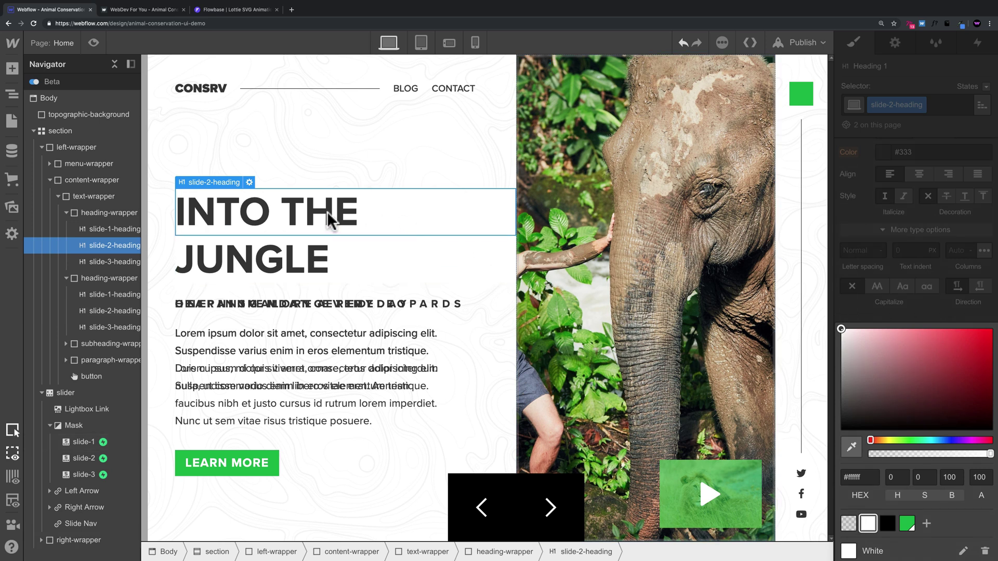
left_click(388, 216)
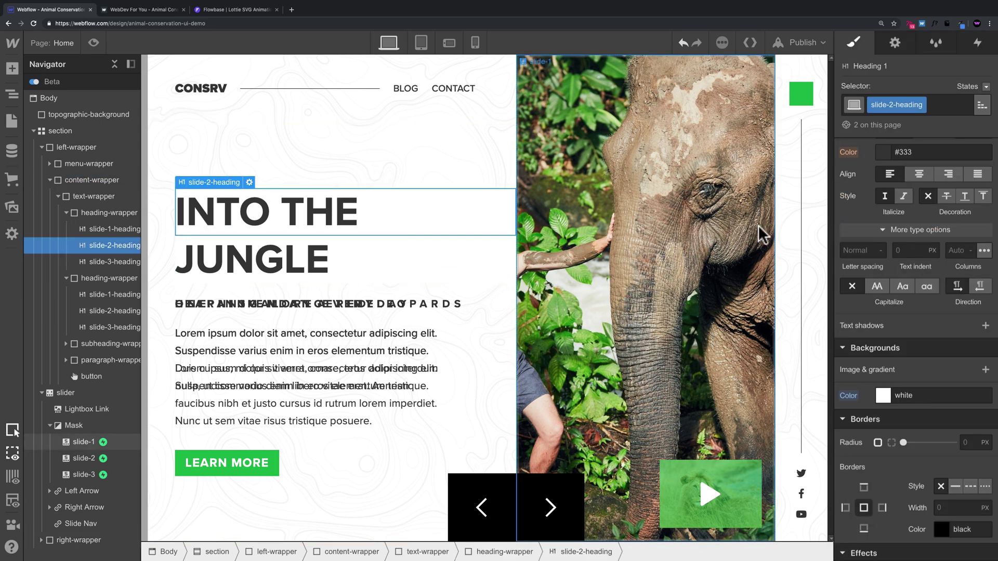
Step: Hide the slide-2-heading class by setting its display to none, and select the first slide-1-heading
scroll(980, 222, "up", 8)
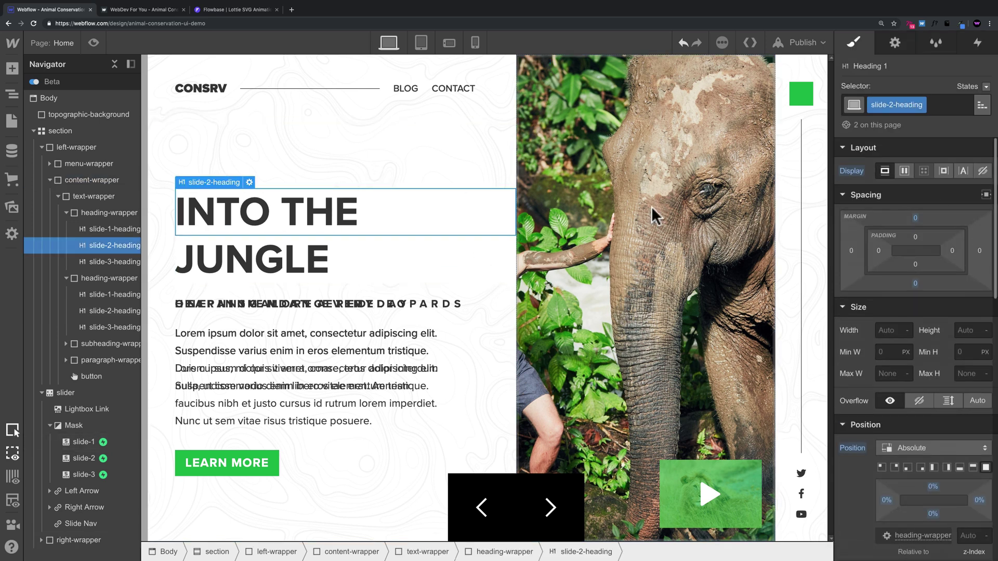
left_click(983, 171)
left_click(345, 208)
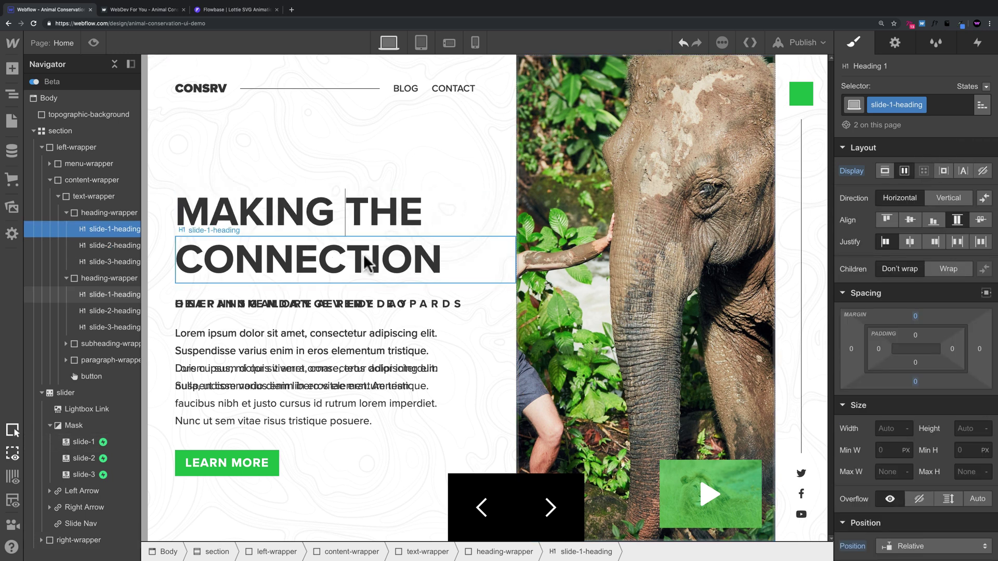
double_click(363, 213)
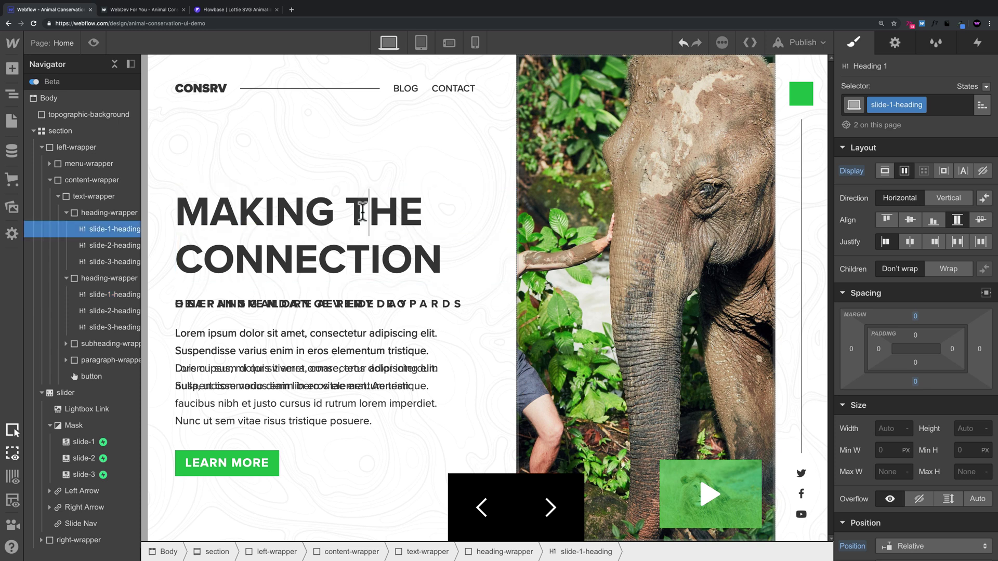
triple_click(363, 213)
left_click(412, 161)
left_click(315, 225)
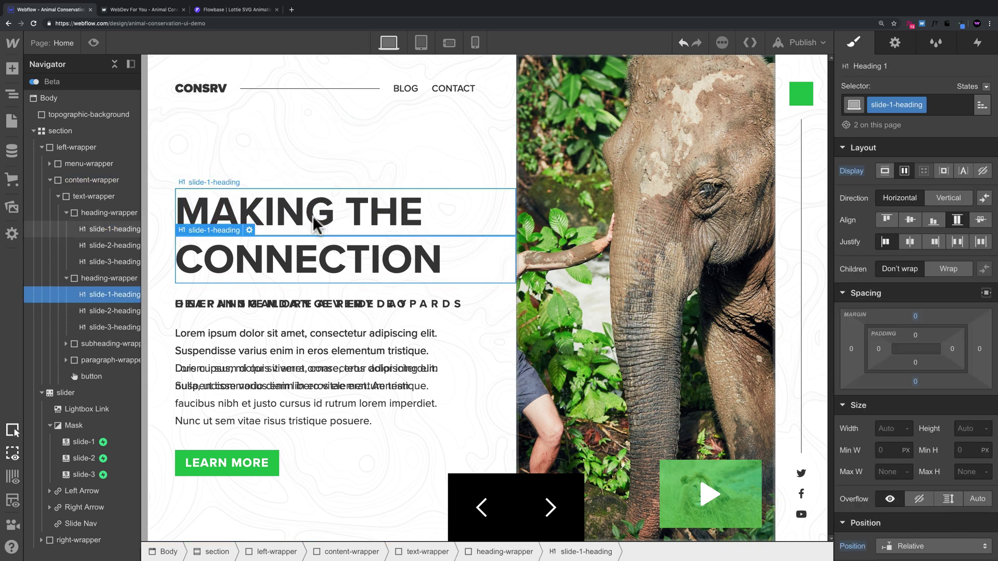
left_click(315, 224)
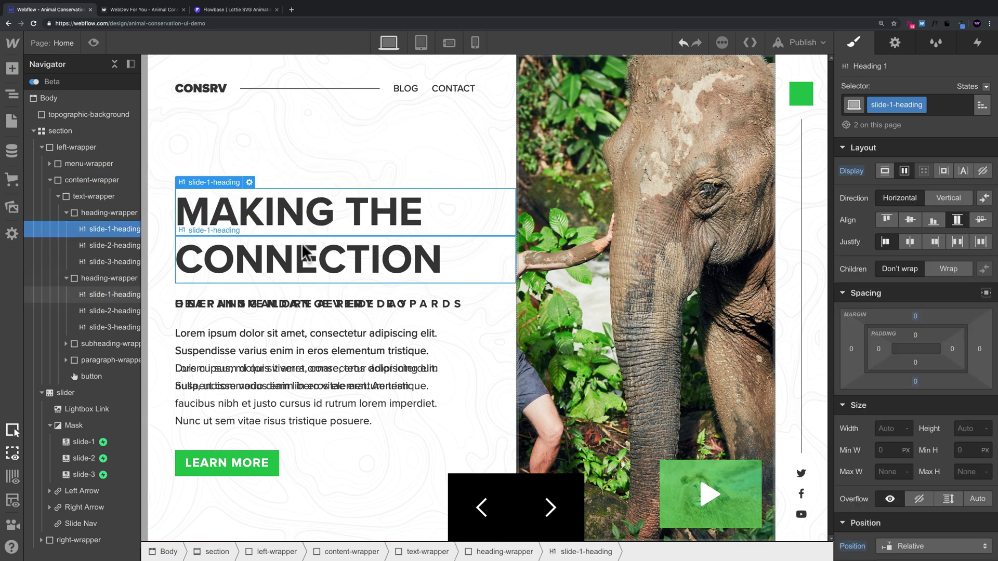
double_click(318, 217)
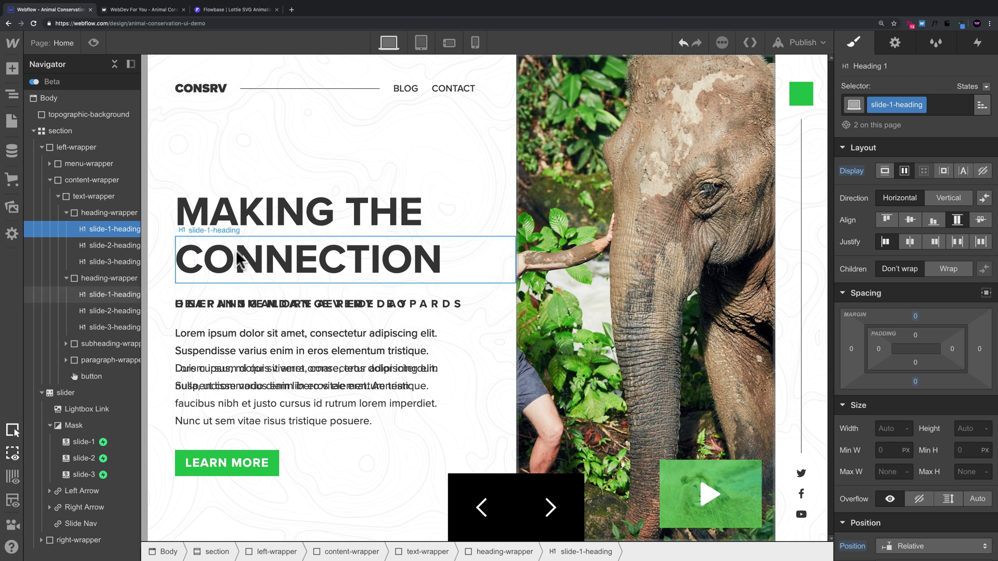
Step: Select slide-2-heading, set its display back to block and bring up its background color setting
left_click(108, 245)
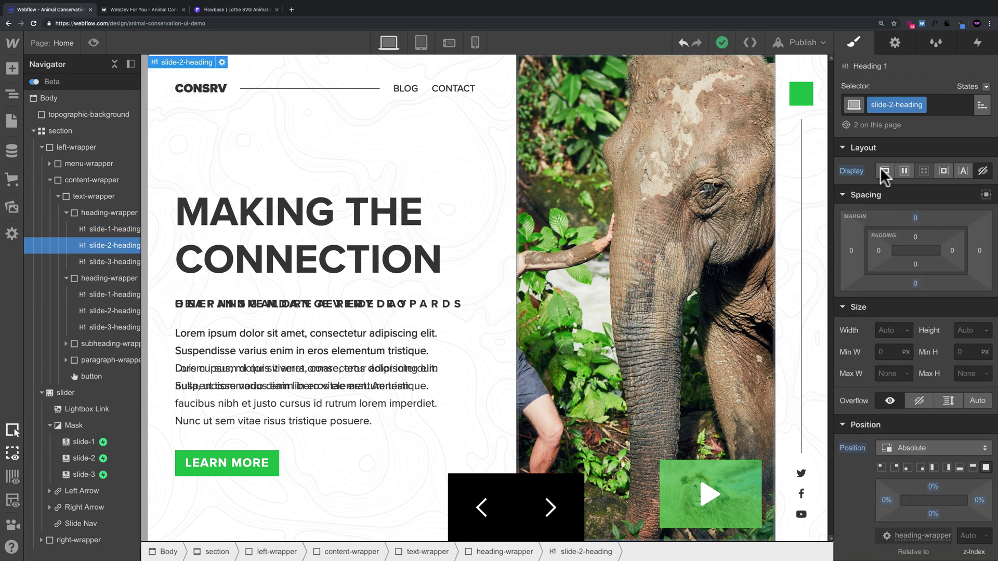
scroll(964, 357, "down", 8)
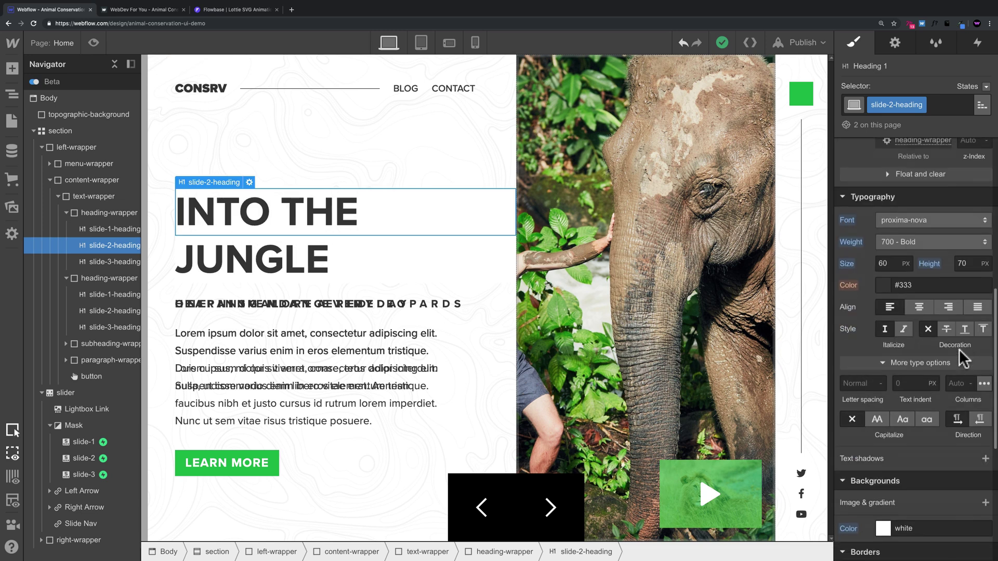
scroll(961, 359, "down", 3)
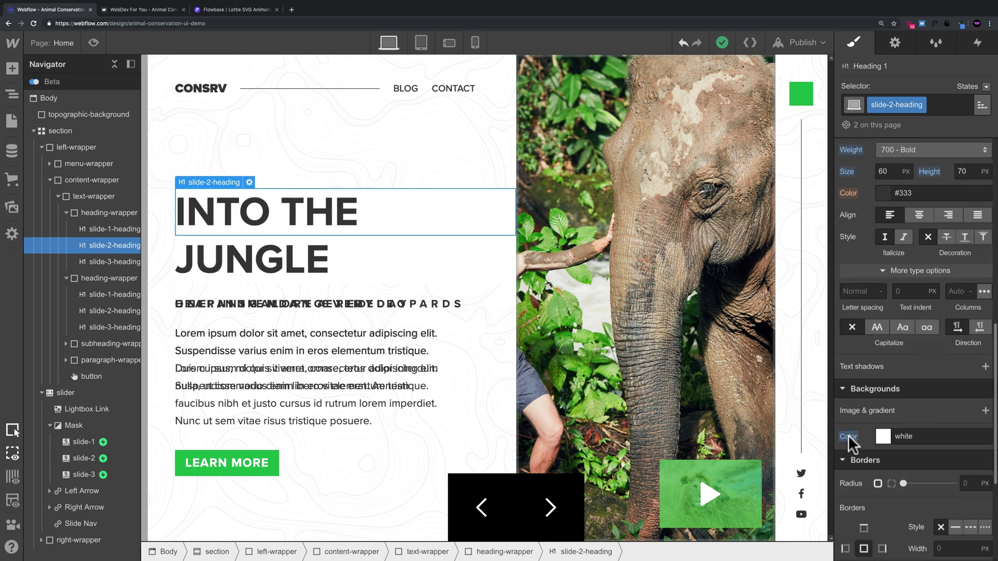
Step: Reset the background color of slide-2-heading, undo the reset and check the page in preview
key("alt")
left_click(849, 437, "alt")
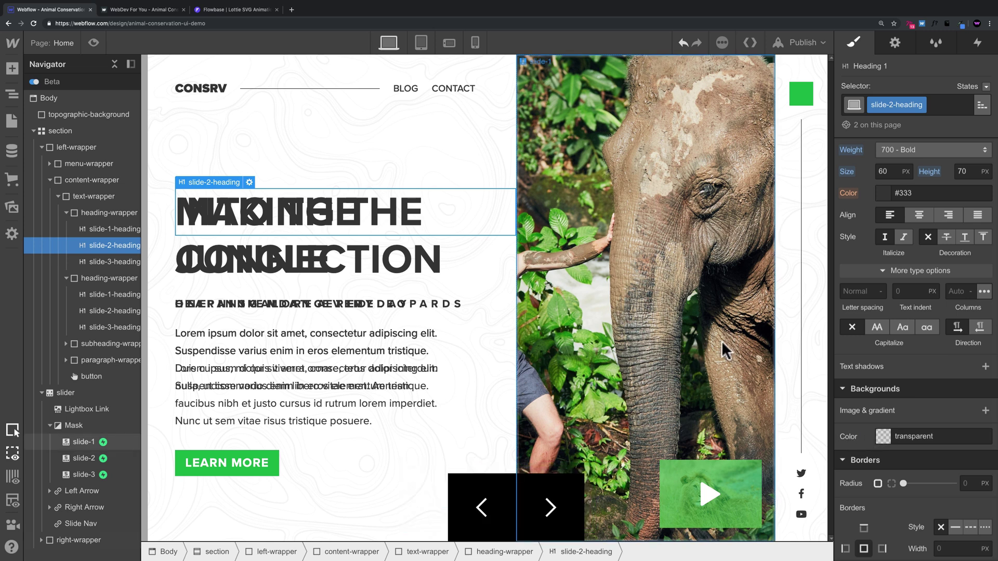
key("super+z")
key("super+shift+p")
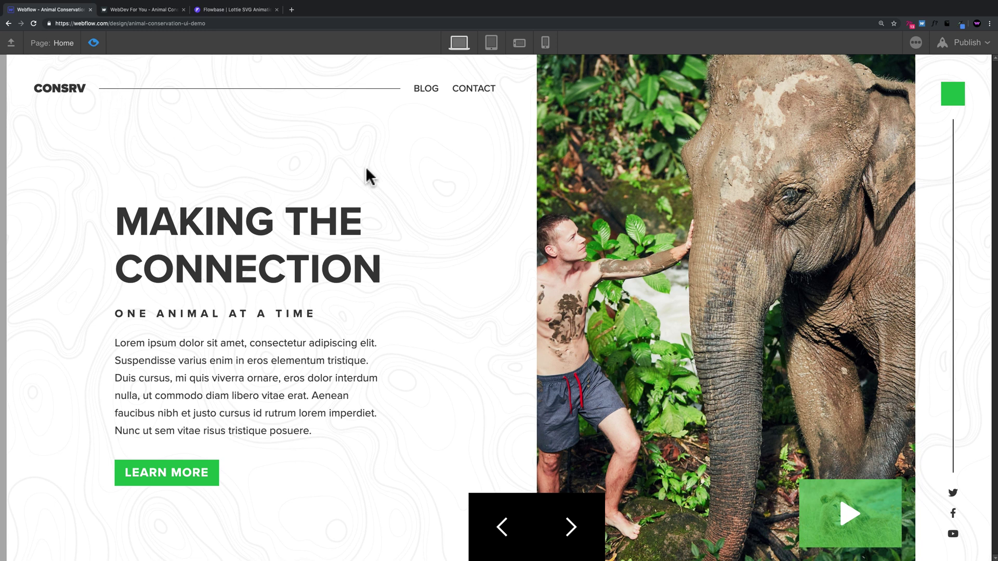
key("super+shift+p")
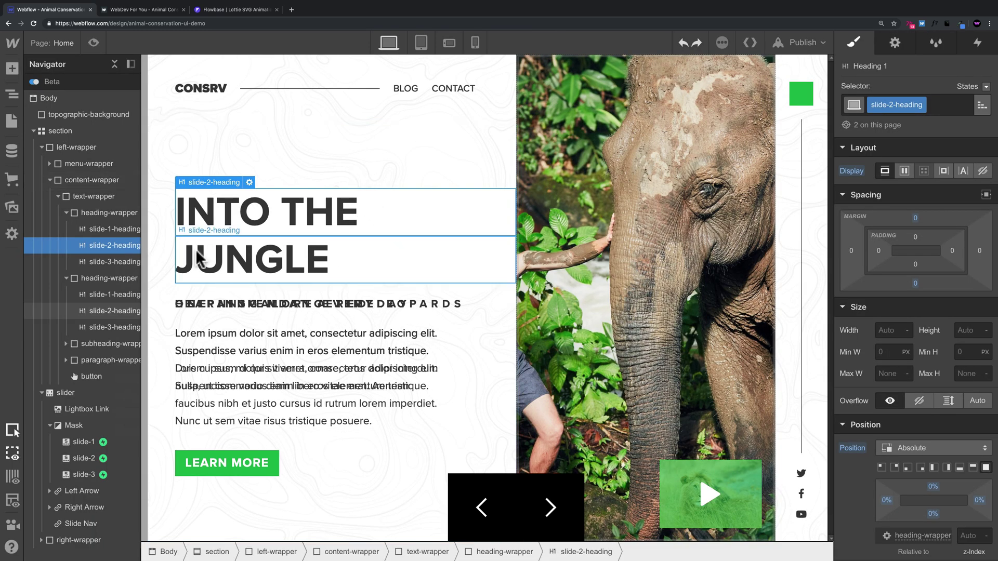
Step: Select slide-3-heading, set its display back to block and preview the page
left_click(114, 261)
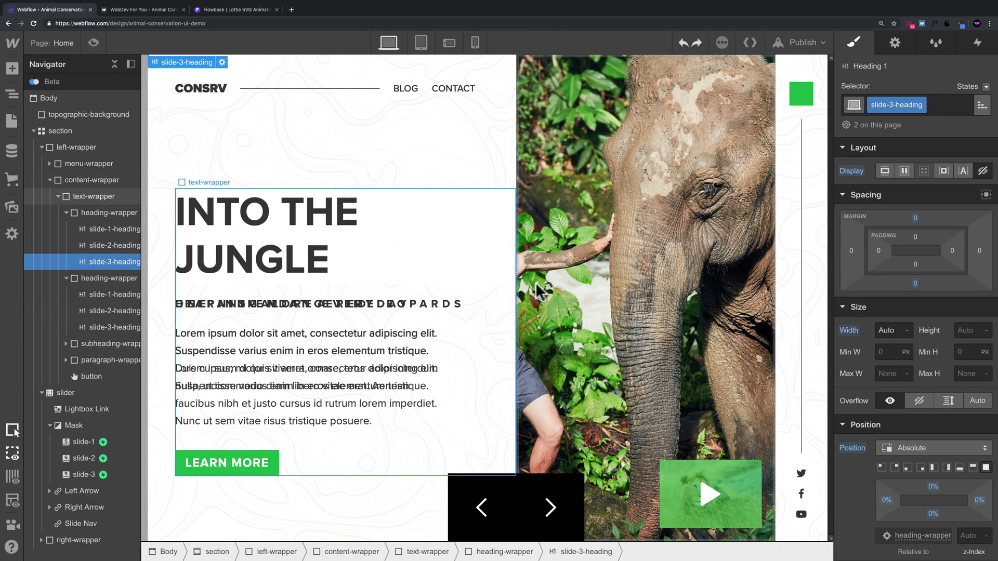
left_click(883, 171)
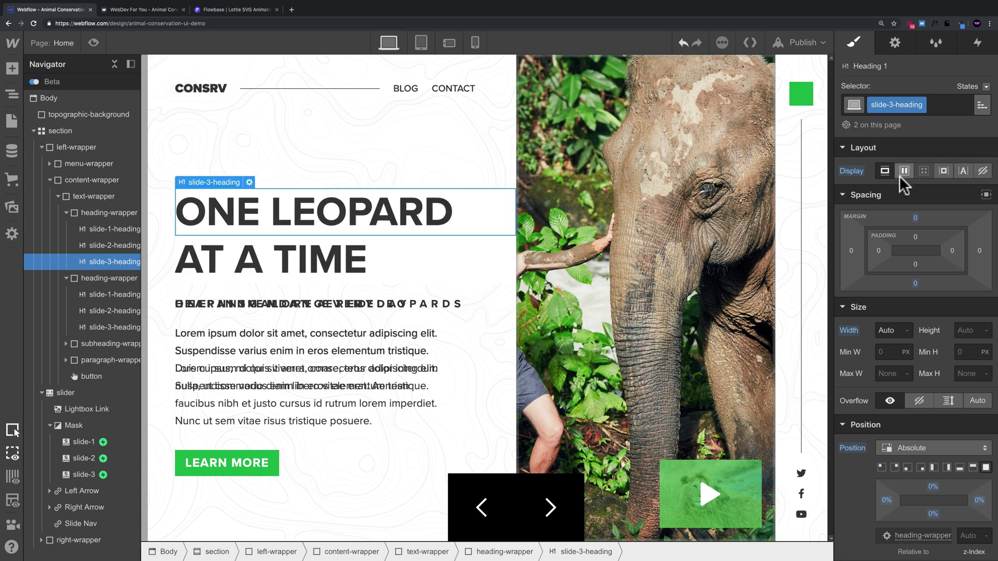
left_click(92, 42)
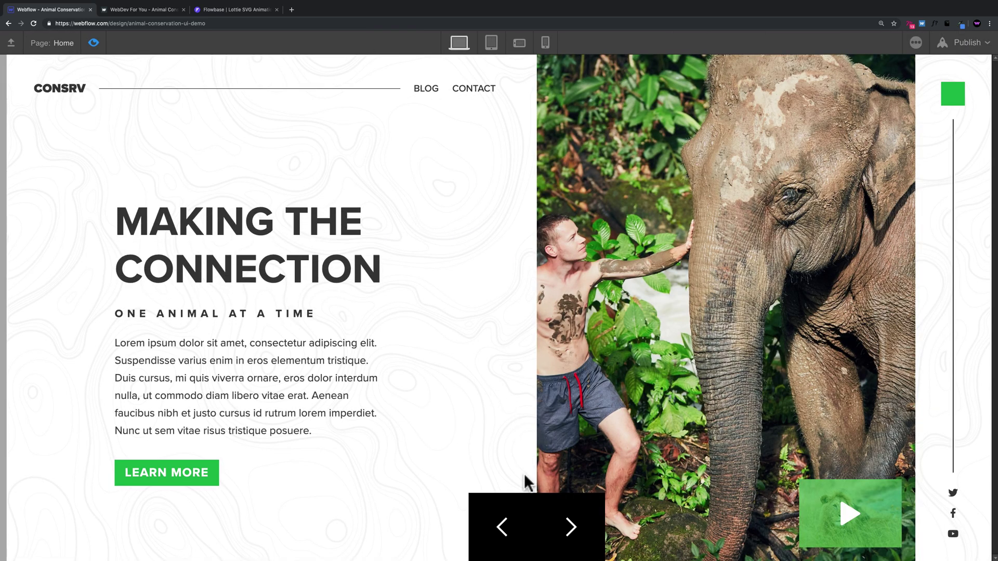
Step: Advance the previewed slider to the next slide, leave the preview and reset the background color of slide-3-heading
left_click(564, 519)
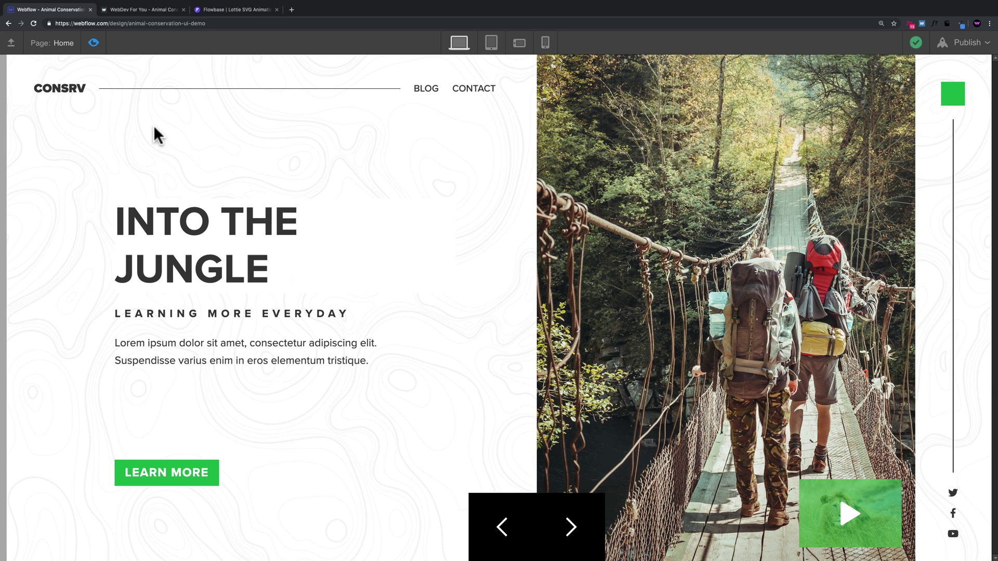
left_click(94, 44)
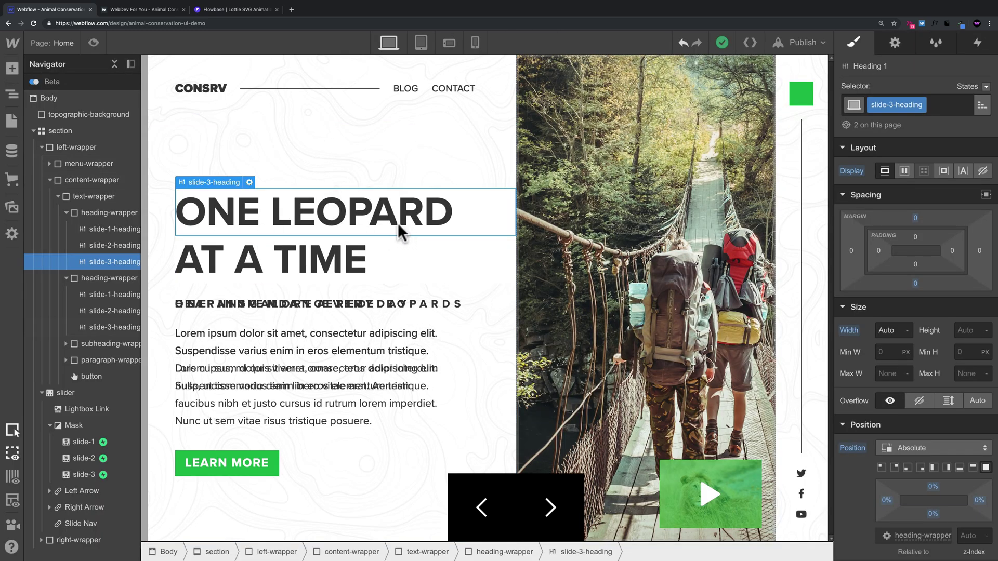
scroll(858, 314, "down", 5)
scroll(906, 314, "down", 5)
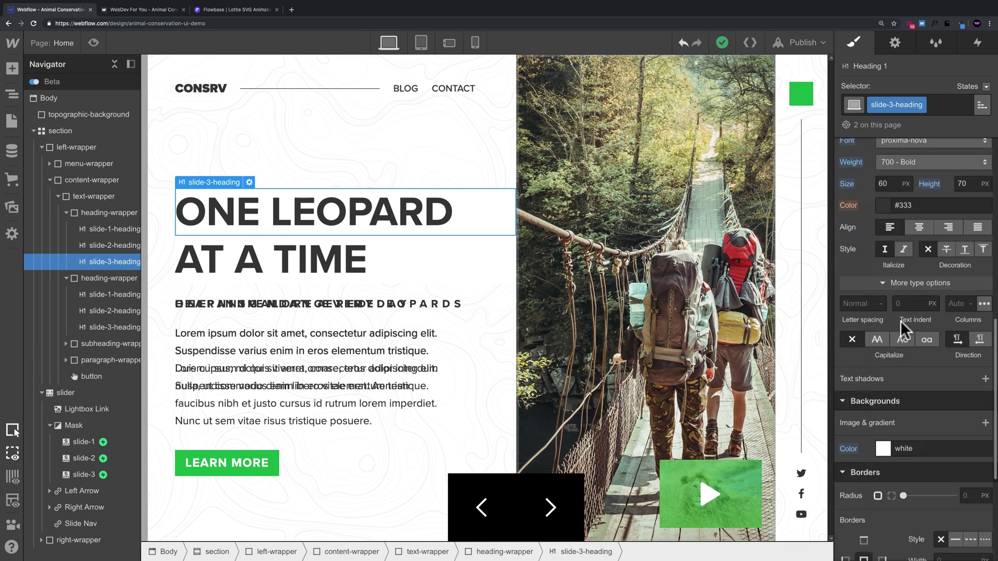
key("alt")
left_click(848, 451, "alt")
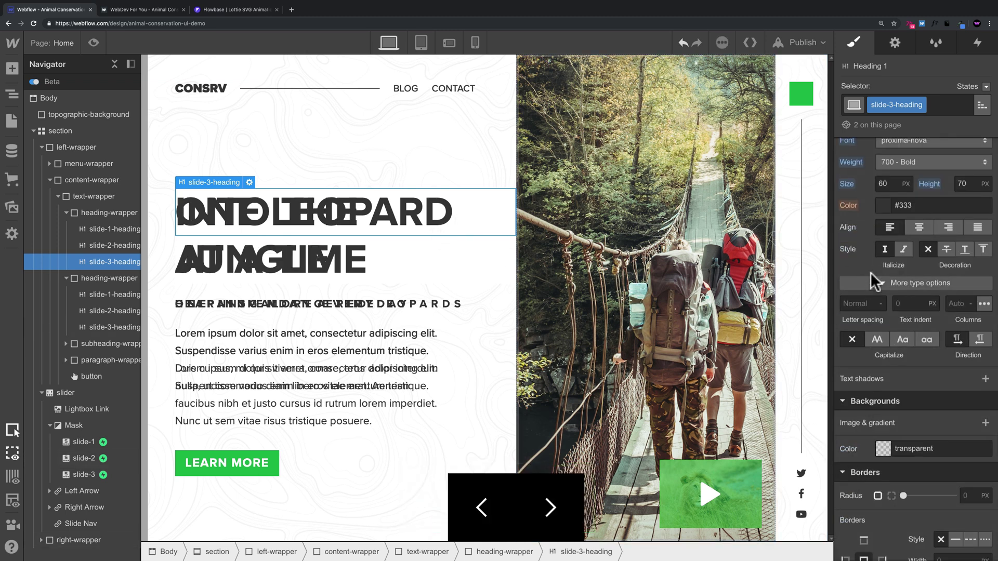
Step: Hide slide-3-heading by setting its display to none, and reset the background color of slide-2-heading
scroll(915, 260, "up", 10)
left_click(472, 228)
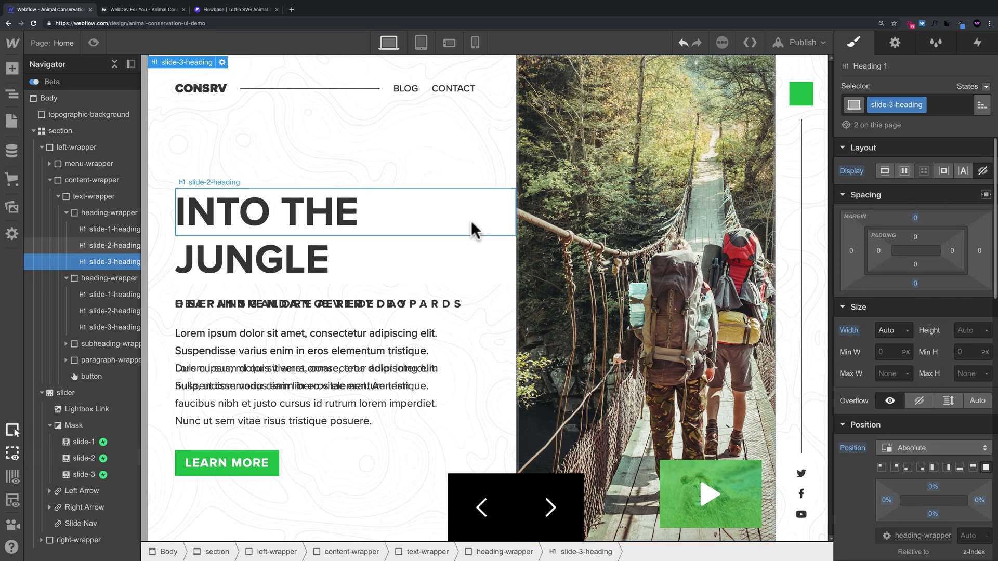
scroll(930, 260, "down", 5)
scroll(915, 309, "down", 2)
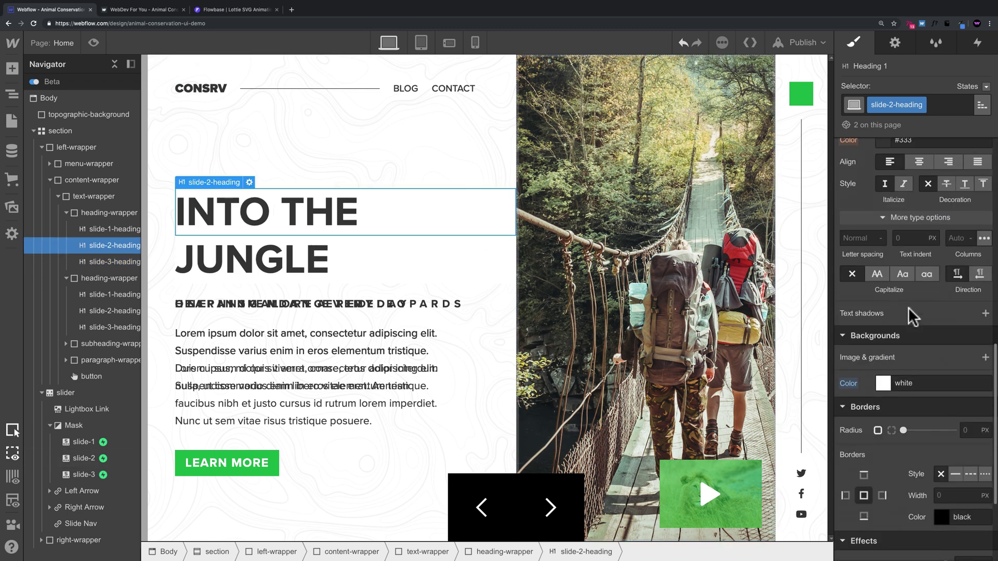
left_click(848, 384, "alt")
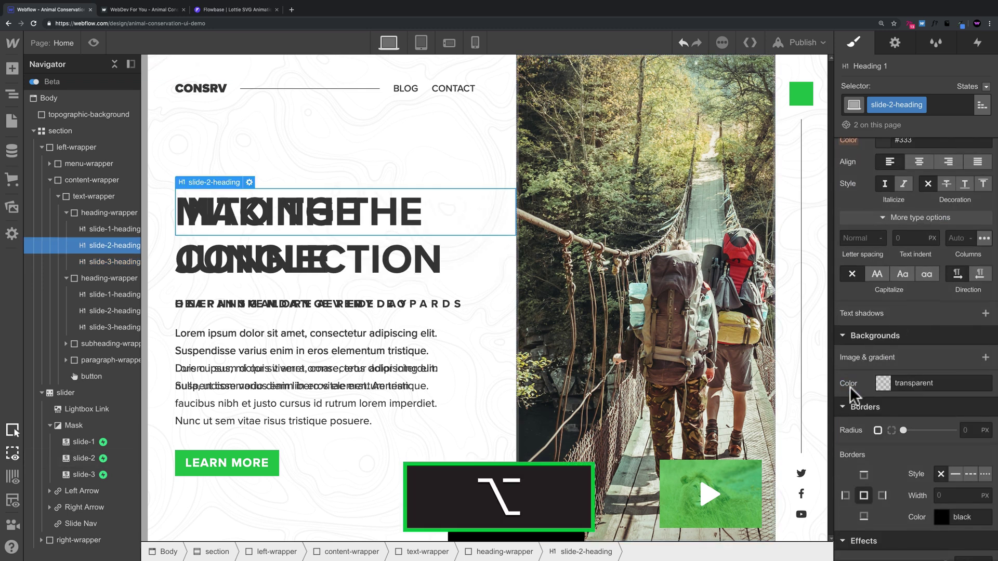
Step: Select slide-3-heading and set its display back to block
left_click(101, 260)
scroll(949, 314, "up", 10)
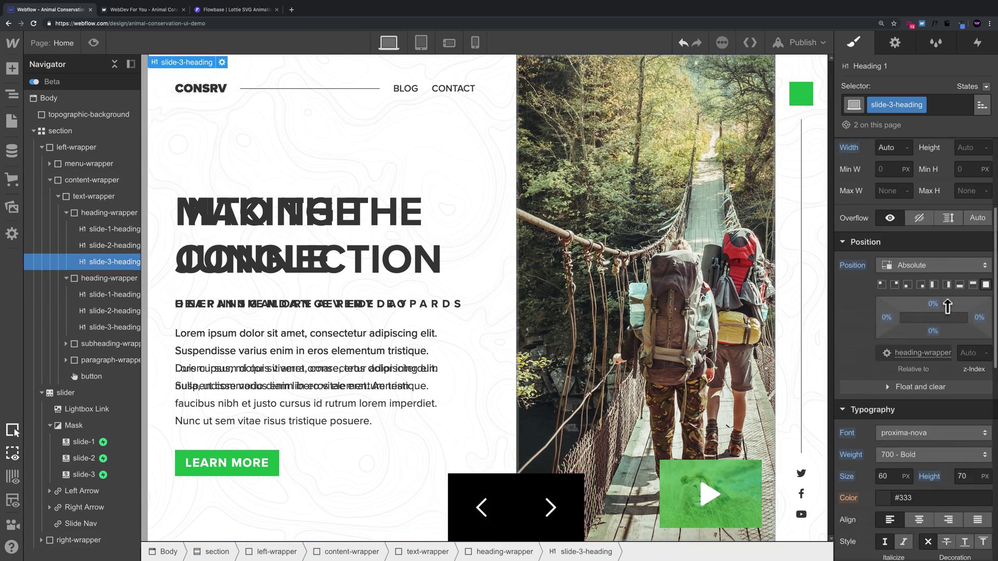
left_click(884, 172)
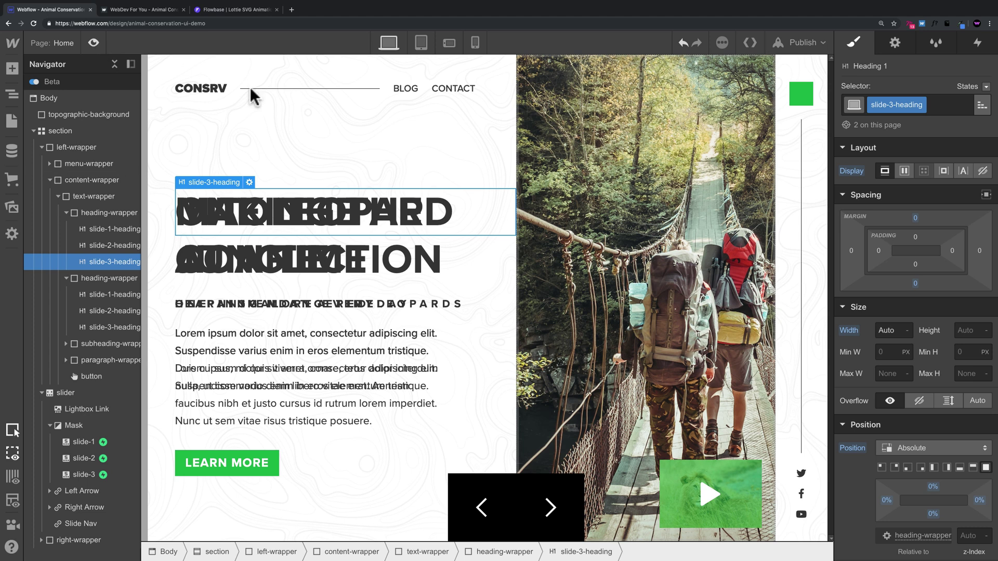
Step: Preview the page and step through the slider to check each slide's heading over the background
key("super+shift+p")
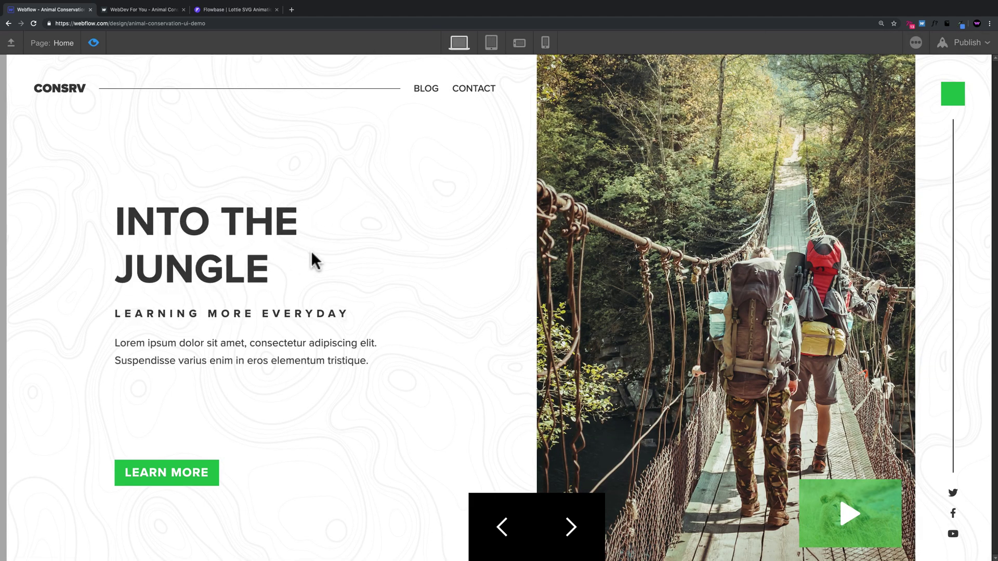
left_click(577, 538)
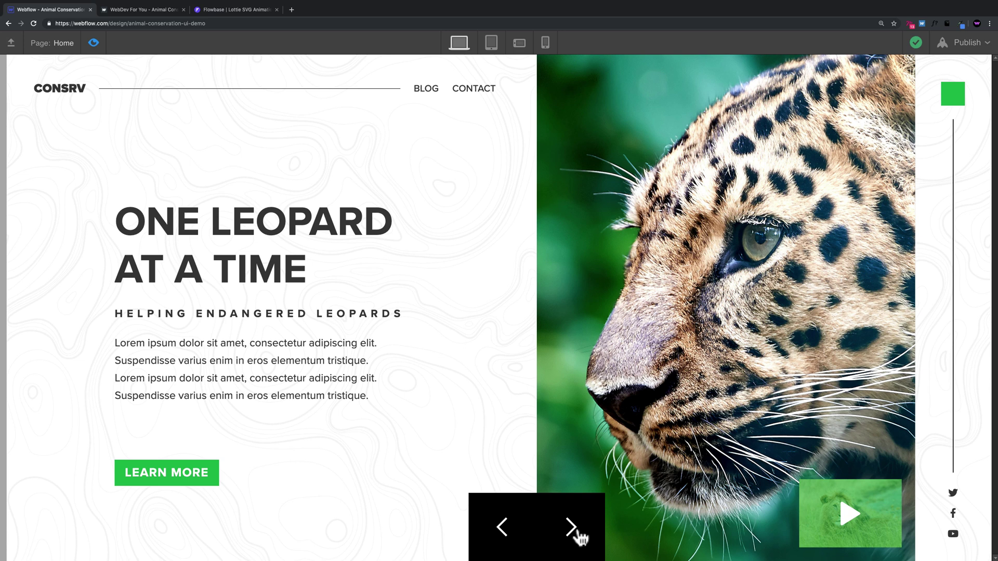
left_click(578, 534)
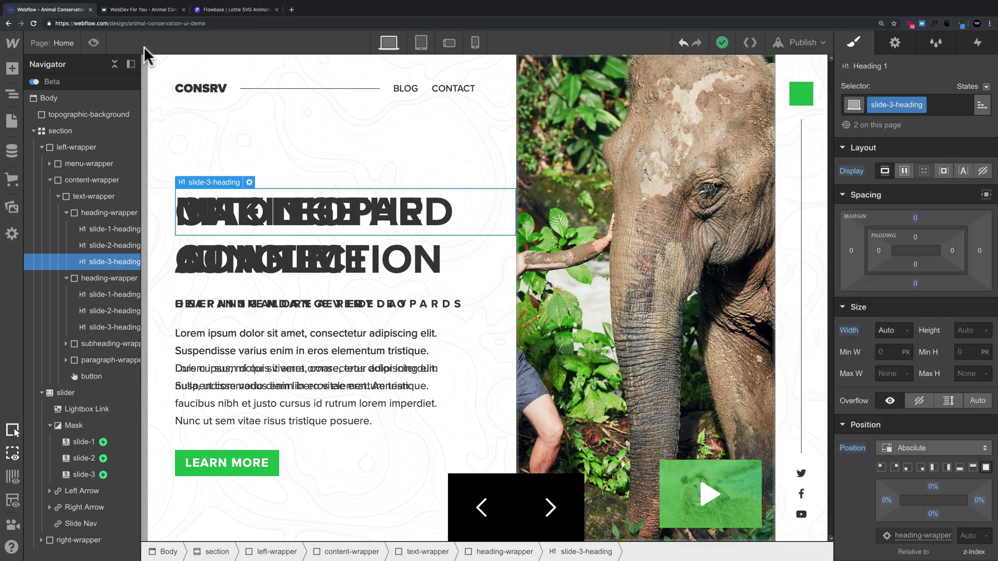
Step: Reload the published demo site, look at the Flowbase Lottie SVG Animations guide and return to the Webflow project
left_click(326, 160)
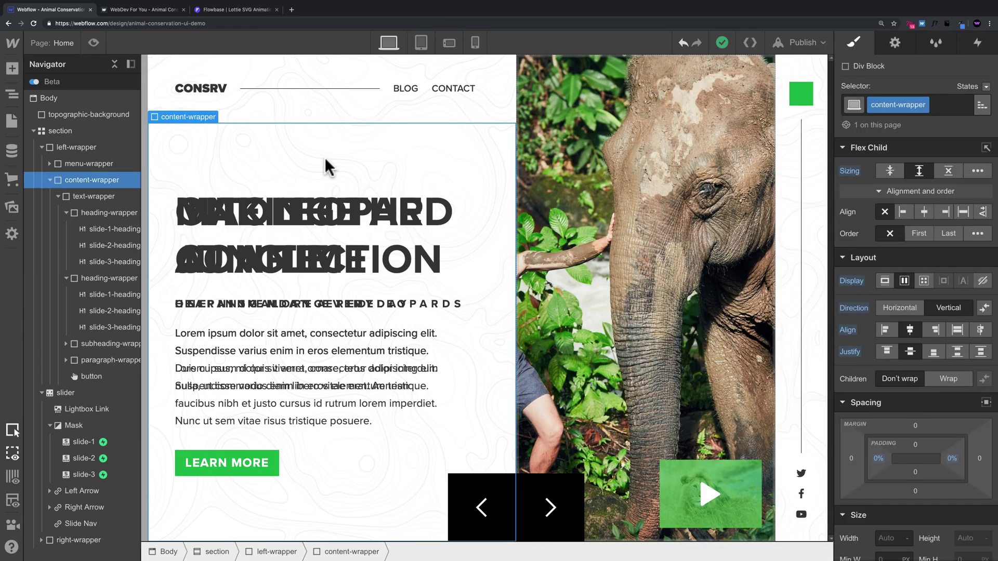
left_click(148, 10)
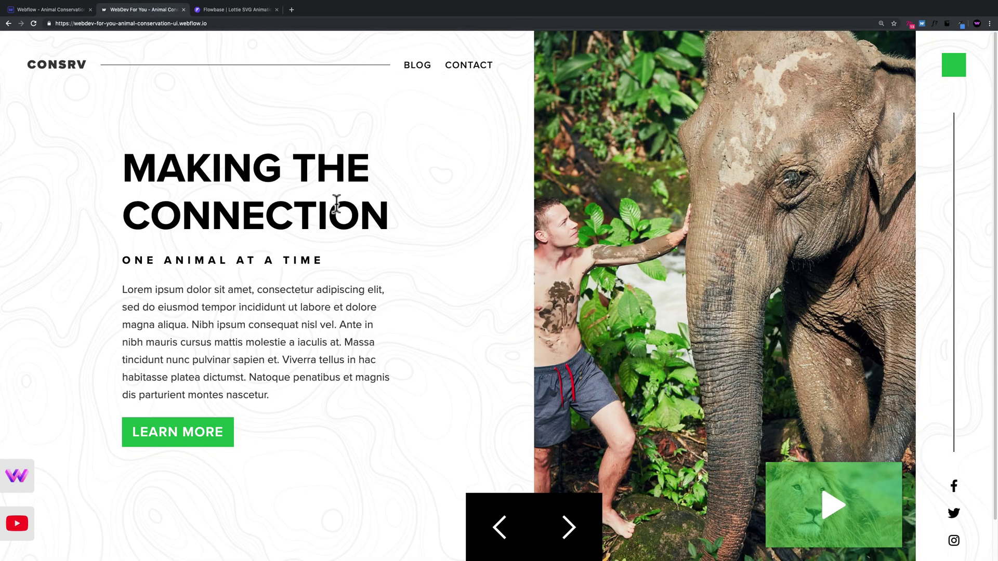
key("super+r")
left_click(235, 9)
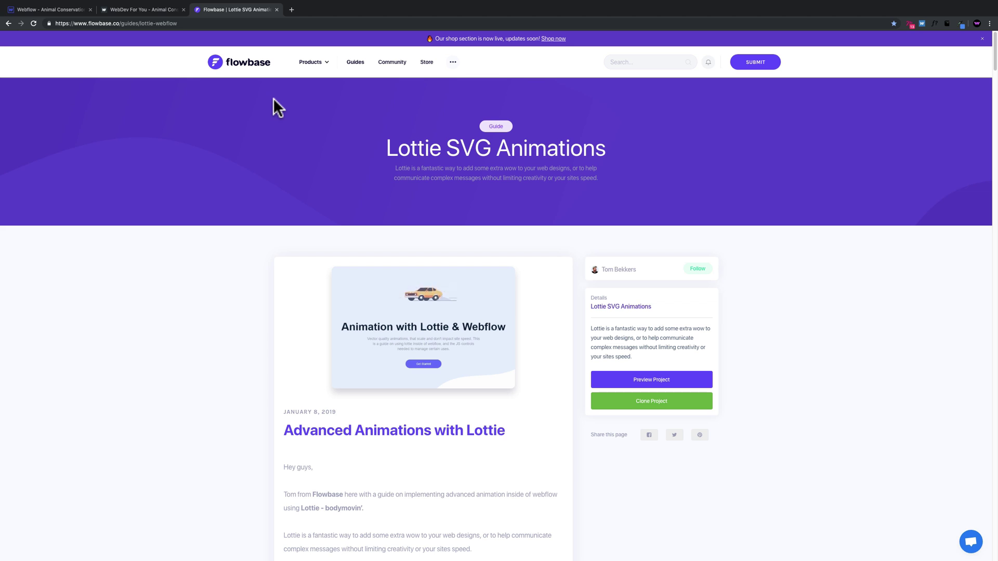
left_click(61, 8)
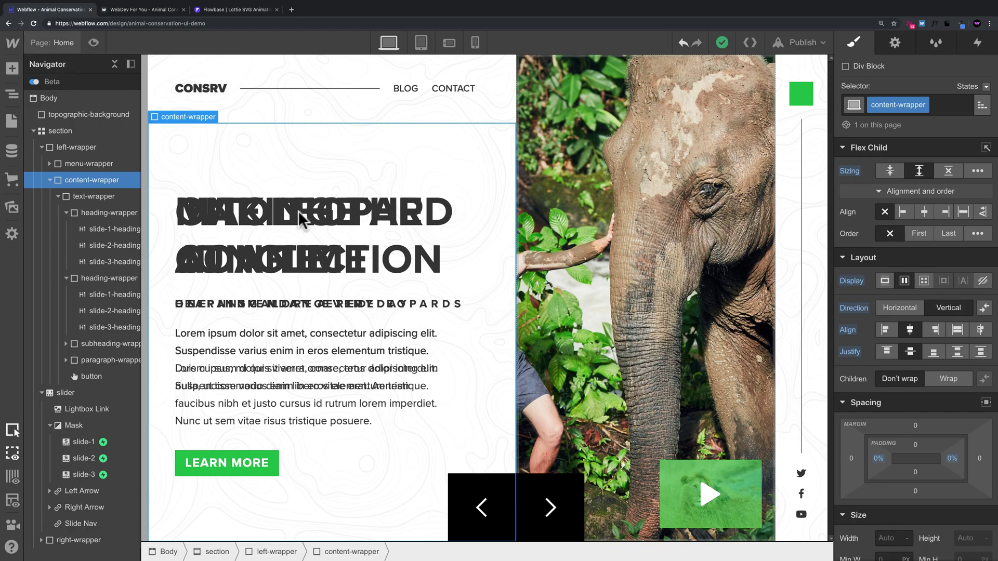
Step: Switch to After Effects and create a new 400 × 400 px composition with a two-second duration and a green background
key("super+Tab")
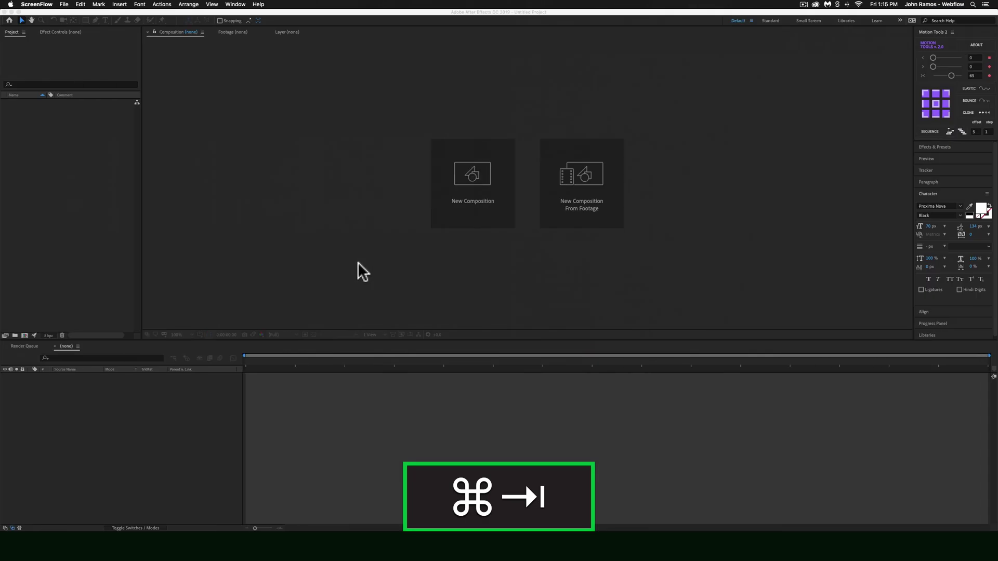
left_click(537, 257)
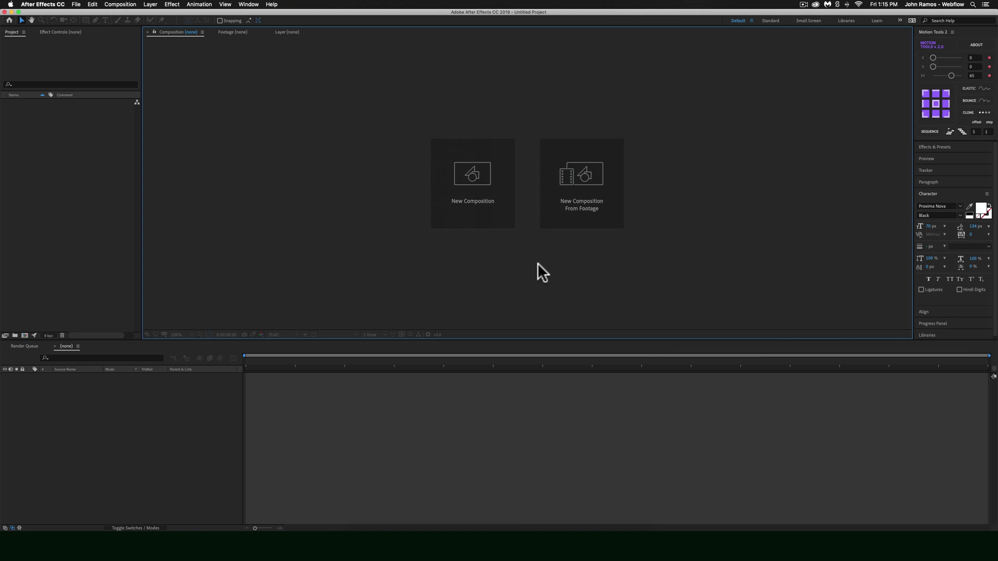
left_click(483, 189)
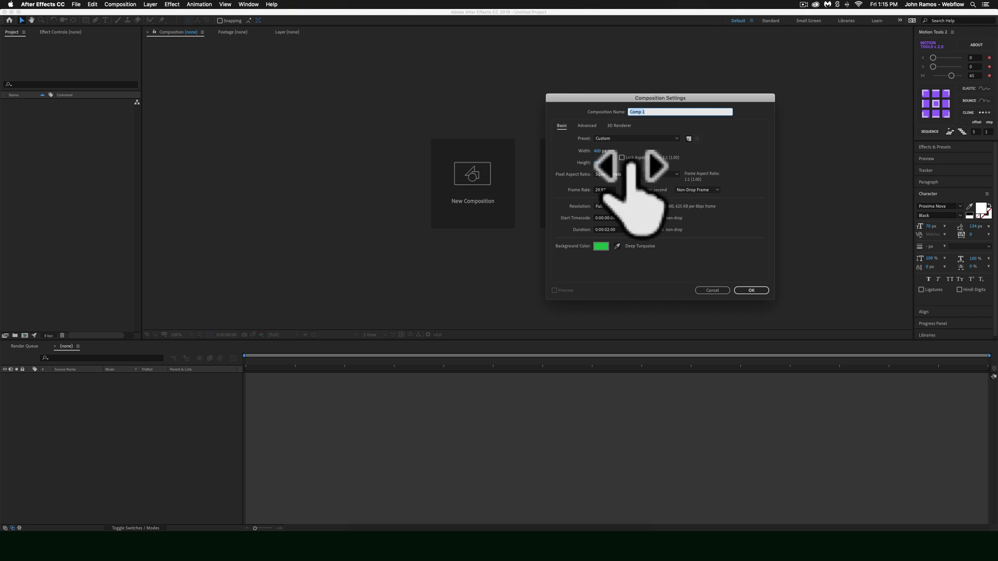
left_click(754, 291)
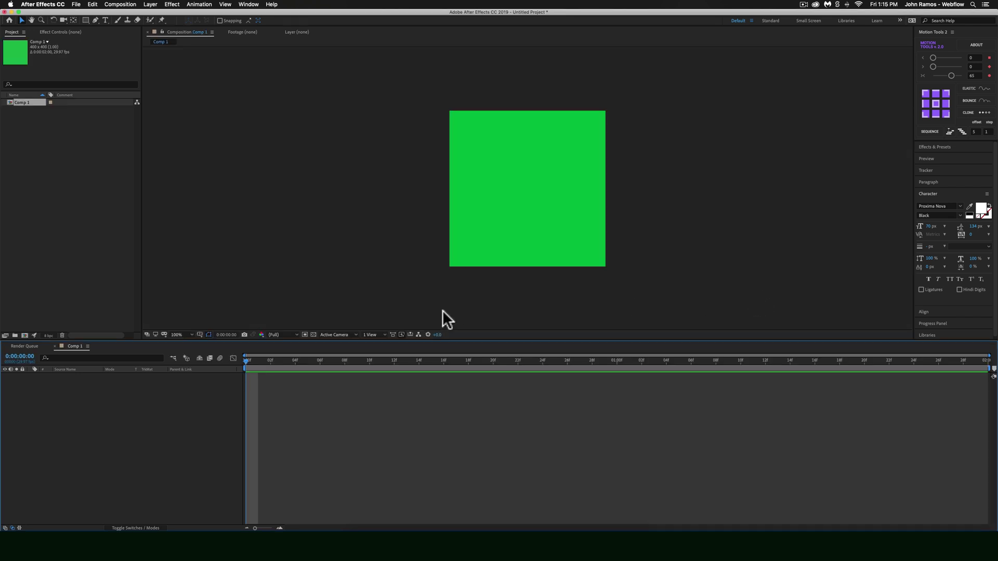
Step: Add the text CONSRV to the composition with the Type tool
left_click(105, 20)
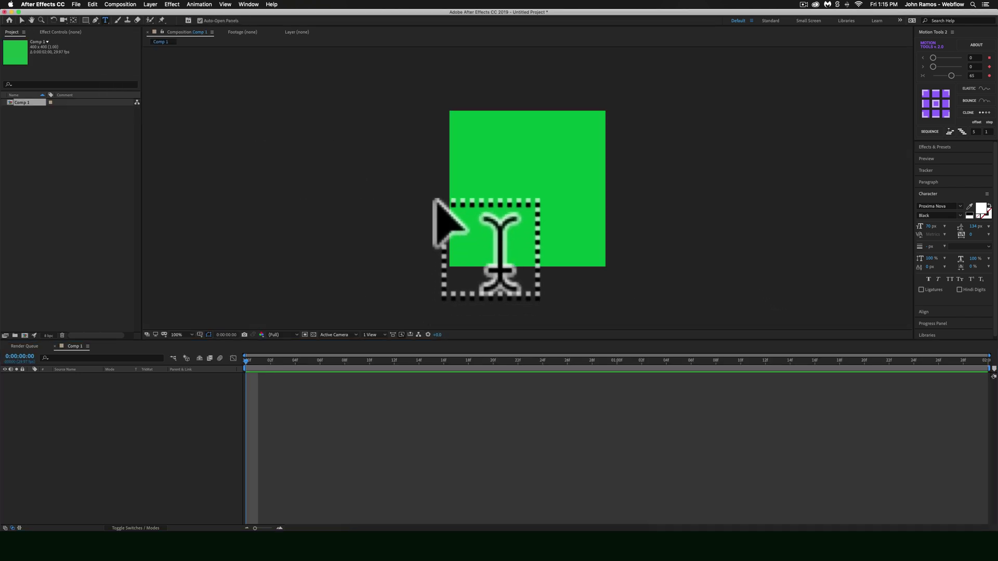
left_click(492, 185)
type("CONSRV")
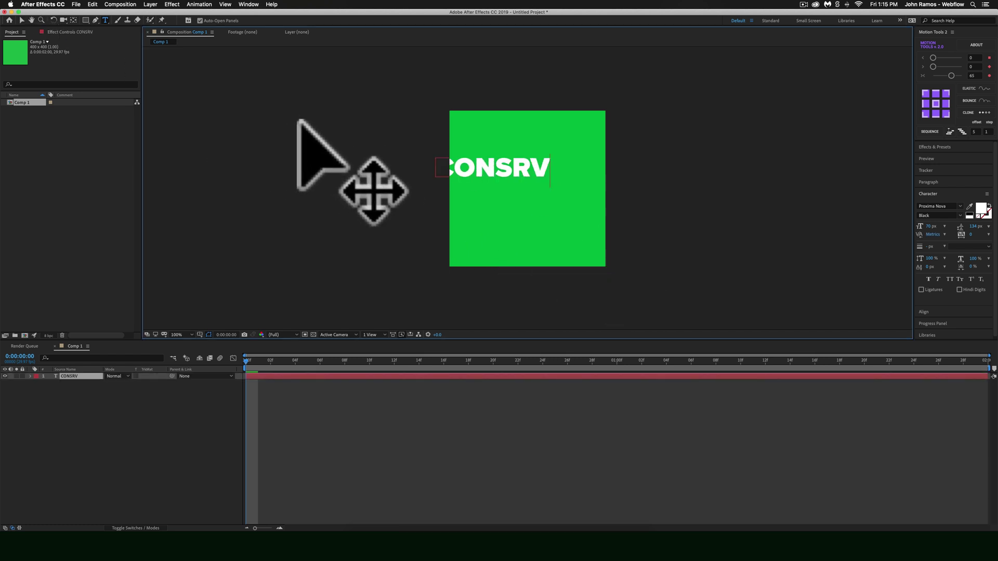
left_click(22, 20)
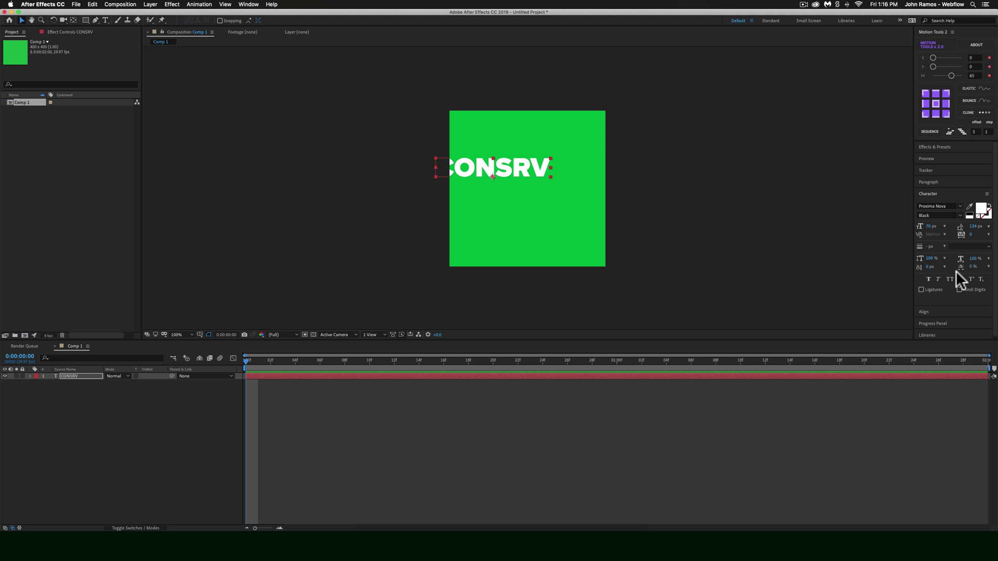
Step: Center the CONSRV text layer horizontally and vertically in the composition
left_click(924, 312)
left_click(935, 225)
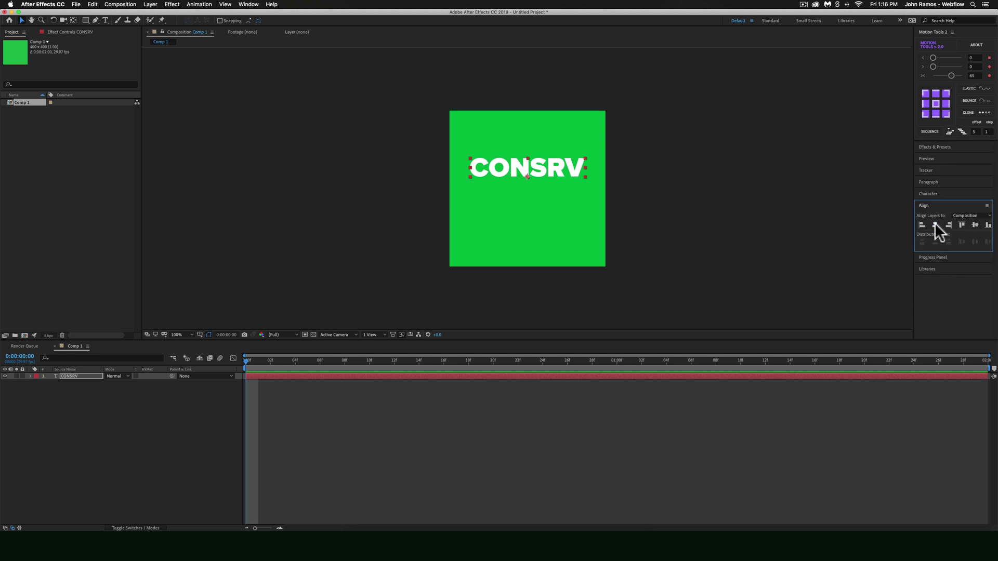
left_click(973, 225)
Step: Convert the CONSRV text layer to vector shapes with Create Shapes from Text
double_click(552, 196)
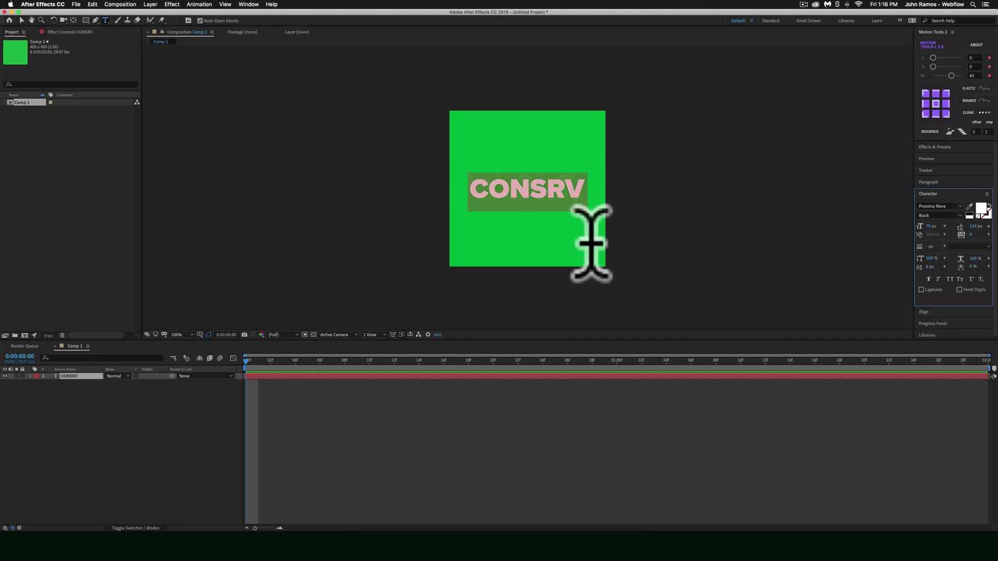
right_click(532, 184)
left_click(563, 239)
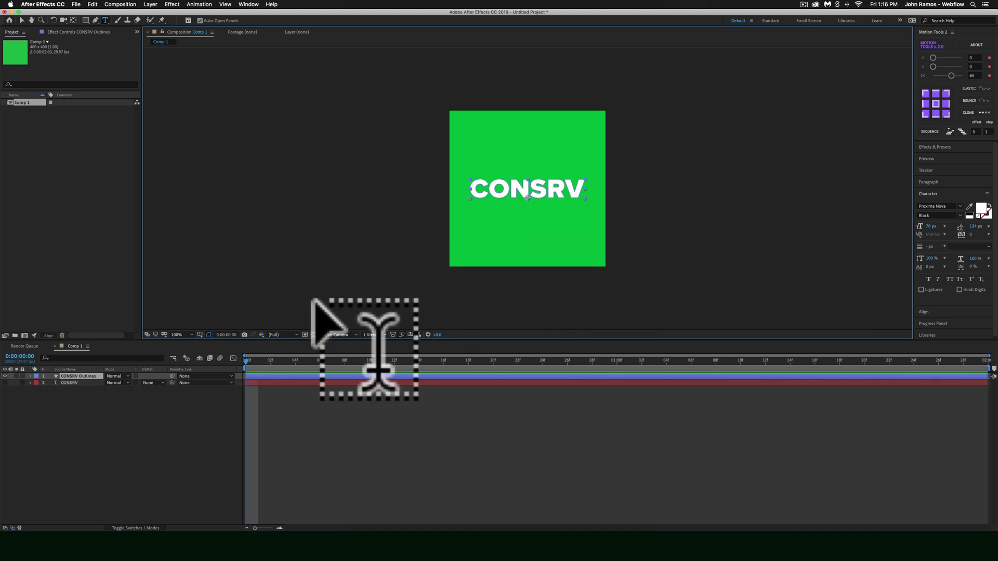
Step: Expand the contents of the CONSRV Outlines layer and add Trim Paths to them
left_click(30, 375)
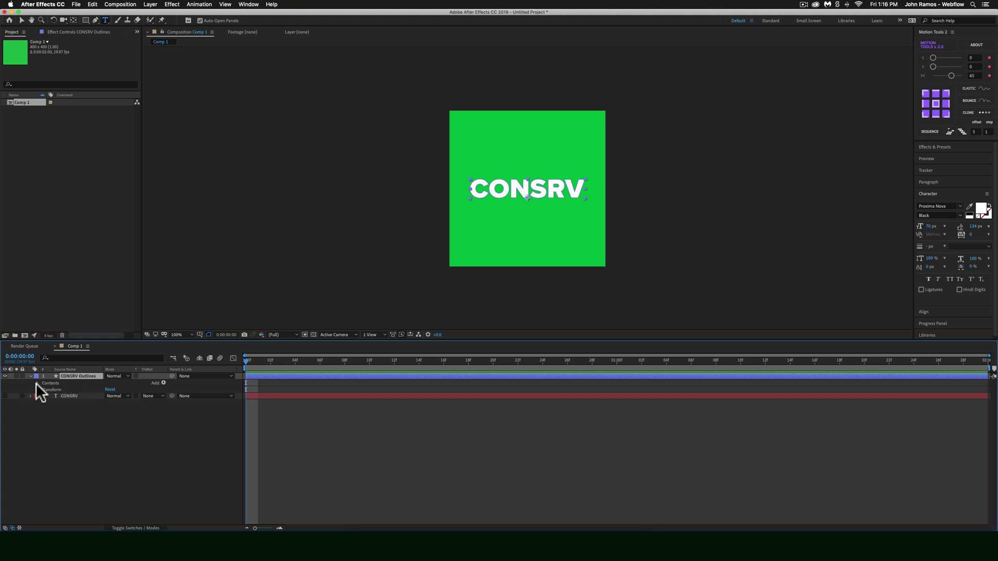
left_click(36, 383)
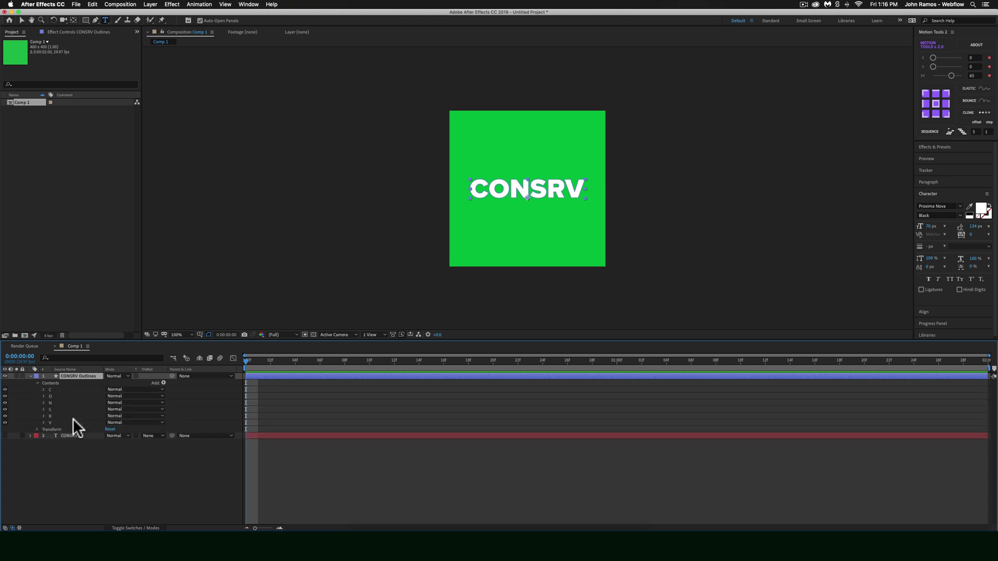
left_click(163, 382)
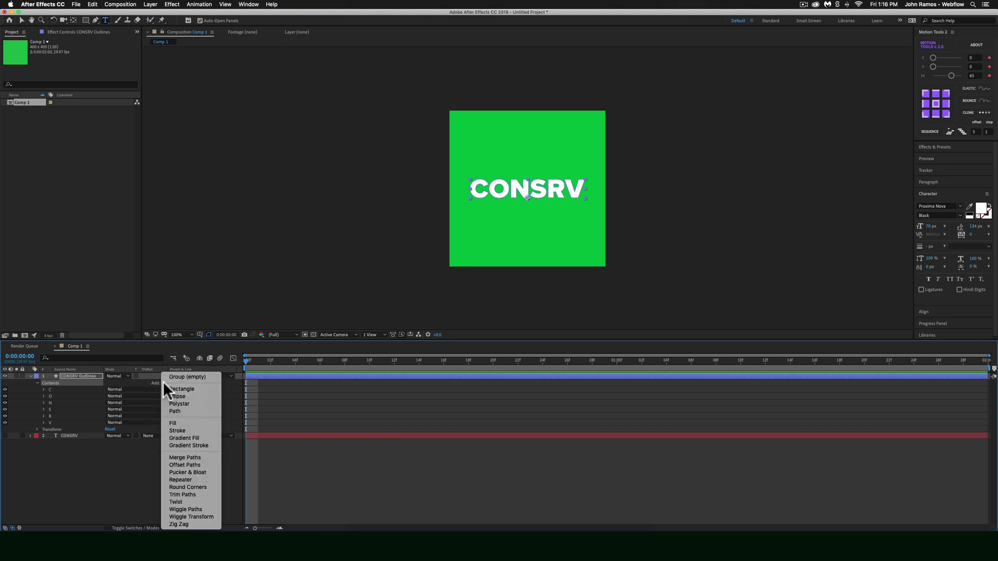
left_click(188, 495)
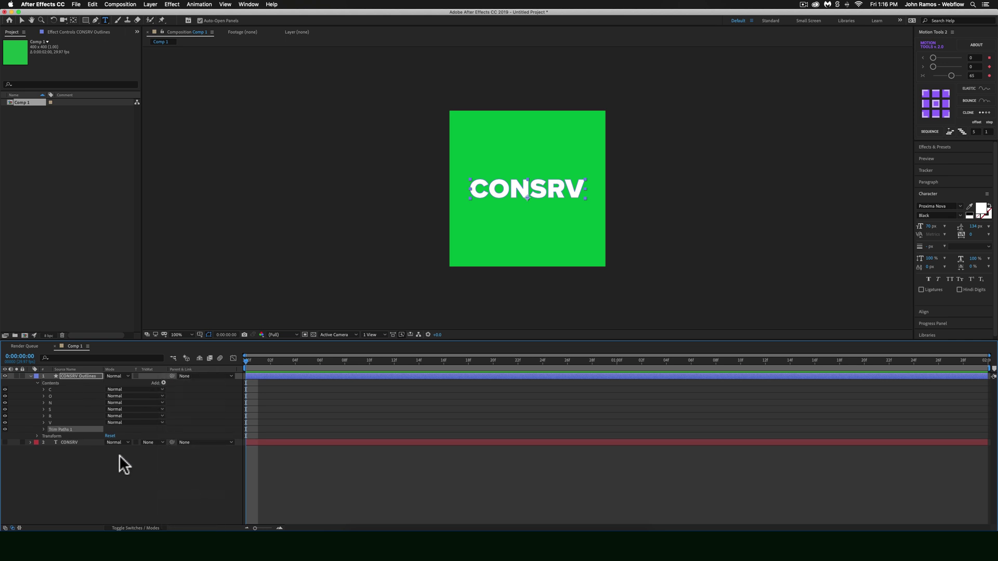
Step: Expand the Trim Paths properties and keyframe End at 0% at the start of the timeline
left_click(44, 429)
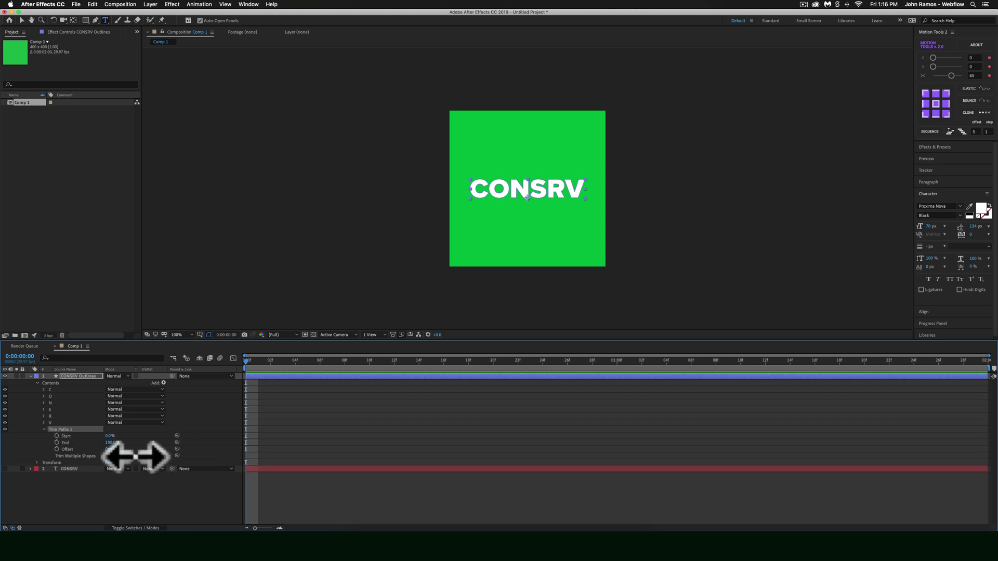
left_click_drag(133, 443, 184, 458)
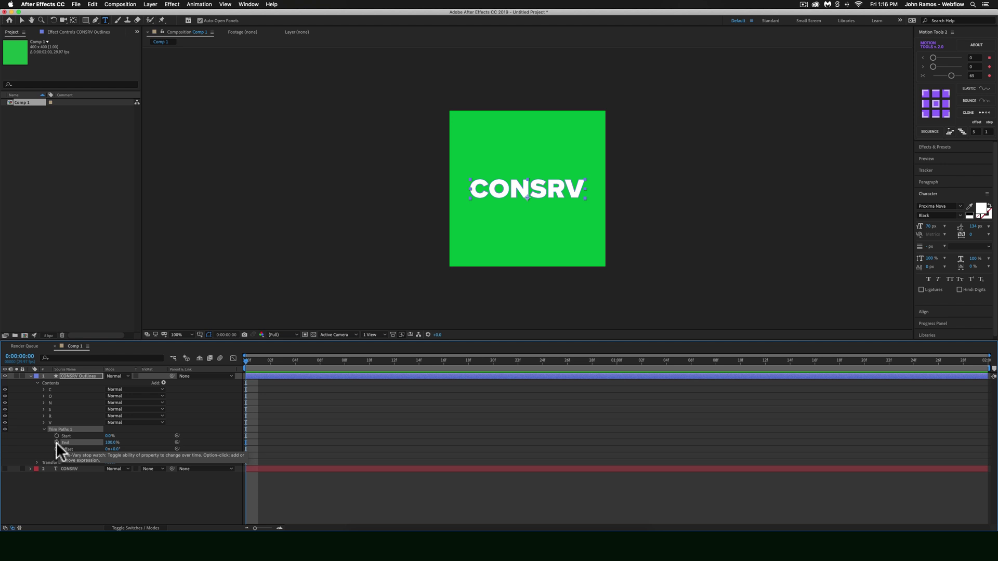
left_click(56, 442)
left_click(112, 442)
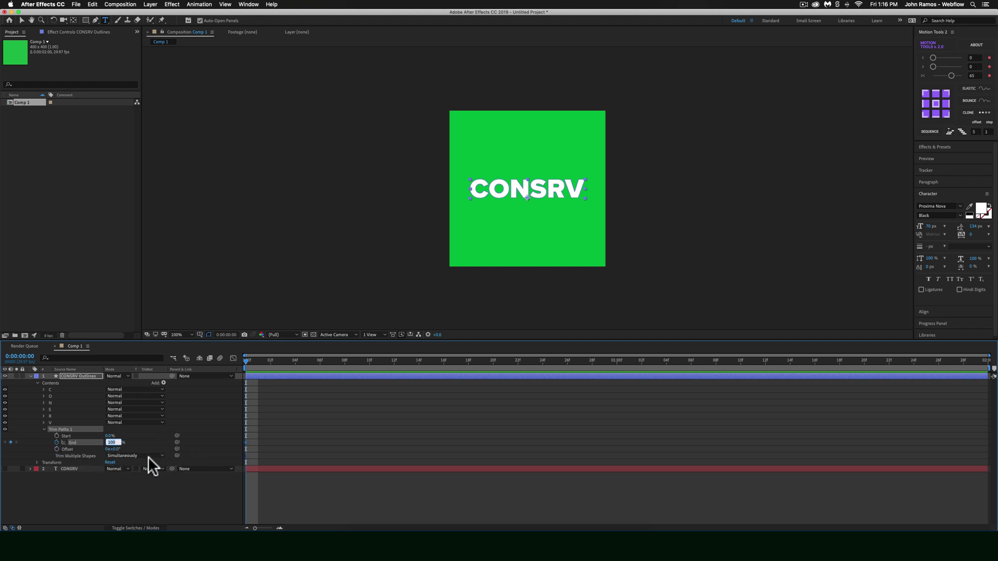
type("0")
key("Return")
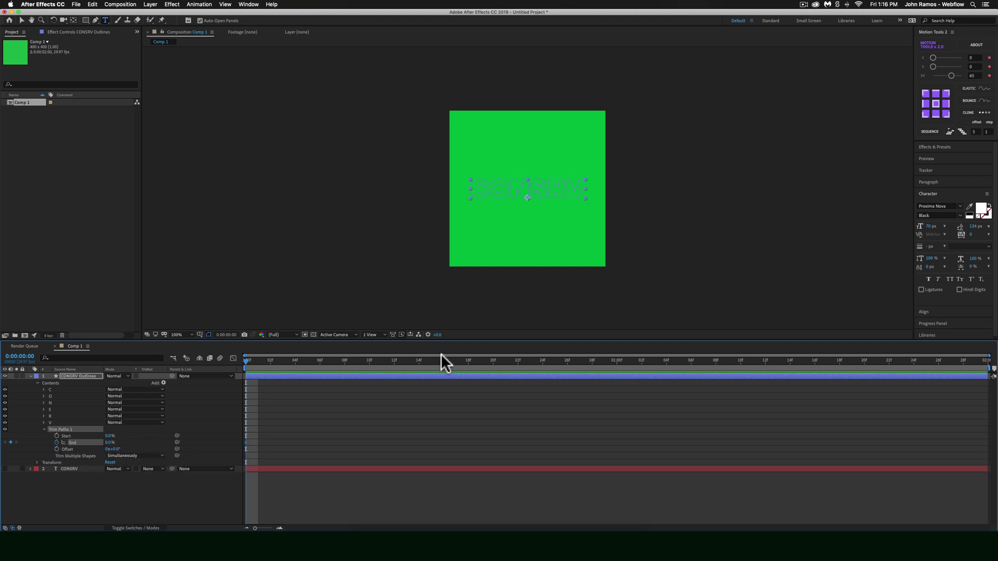
Step: Keyframe the Trim Paths End at 100% at the one-second mark and preview the logo animation
left_click_drag(578, 359, 617, 363)
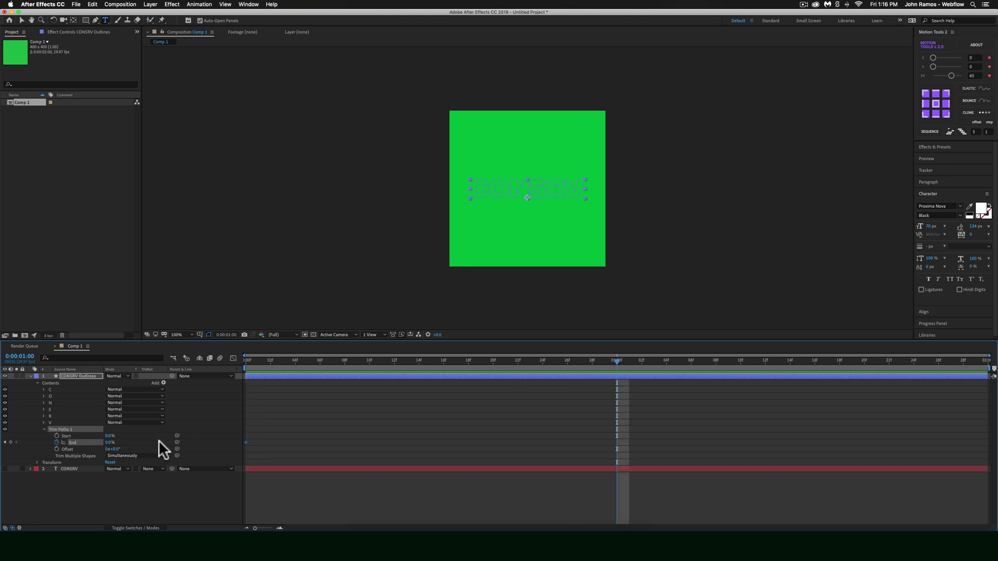
left_click(110, 442)
type("100")
key("Return")
key("space")
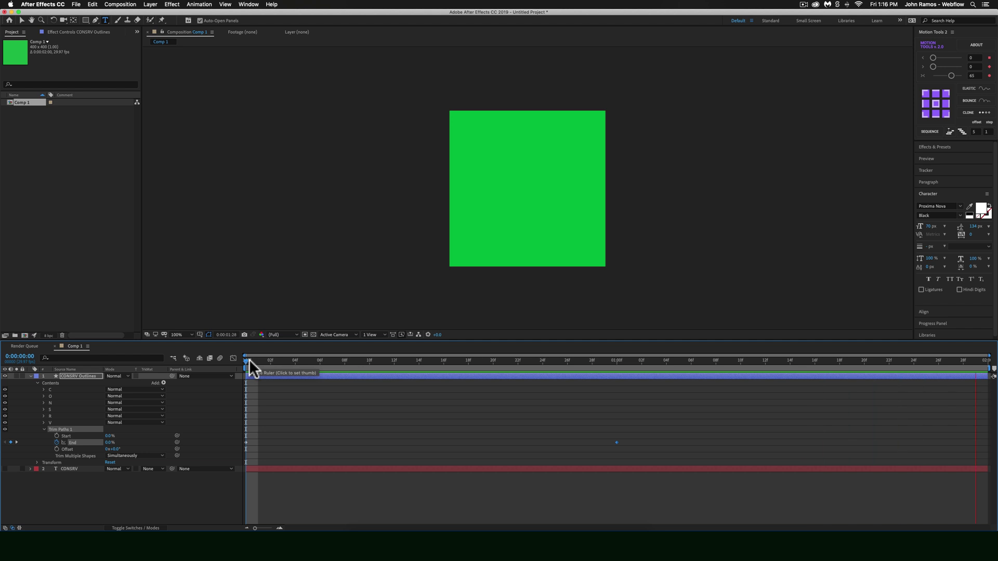
key("space")
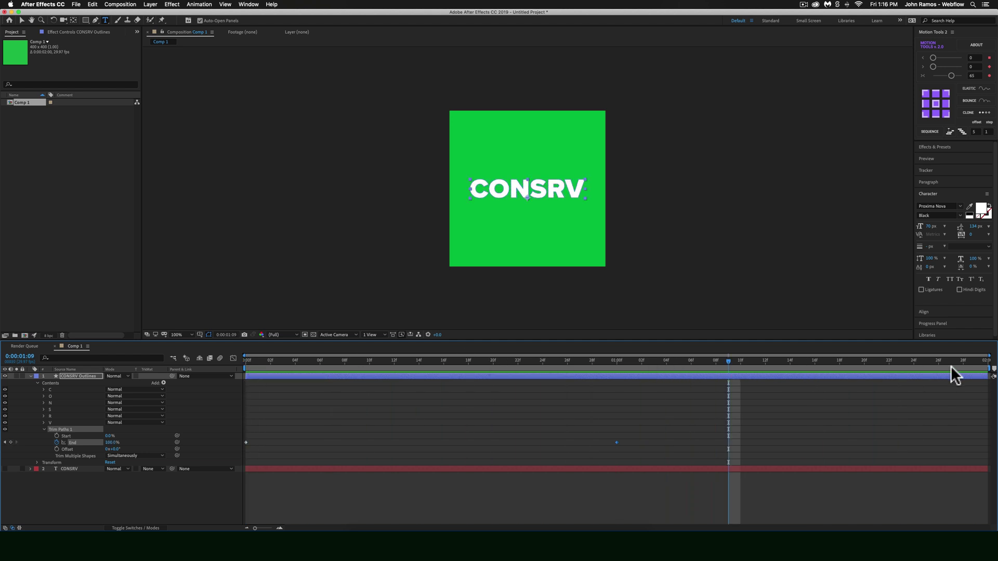
Step: Shorten the work area to end at the one-second mark, preview it, and return to the first frame
left_click_drag(989, 368, 618, 401)
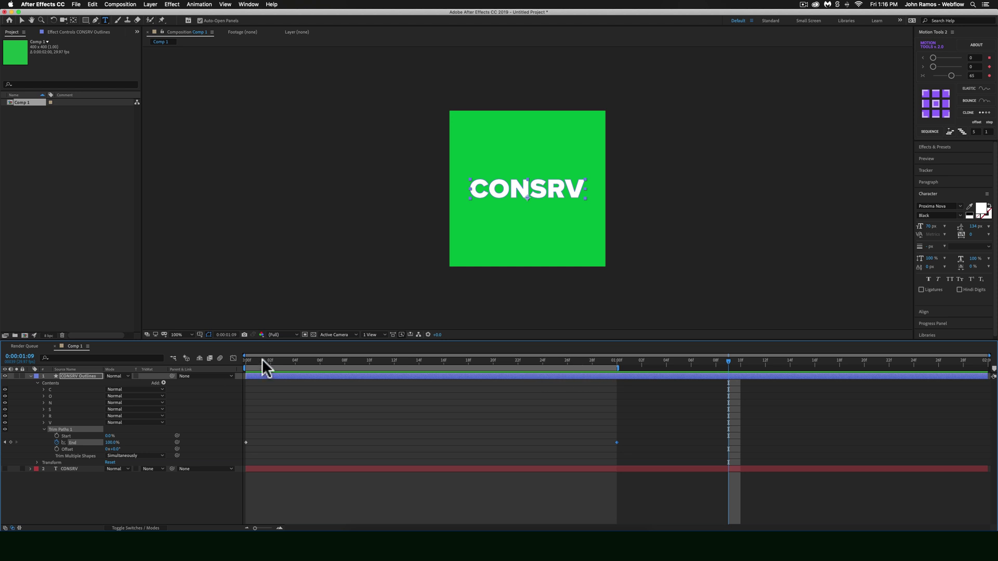
key("Home")
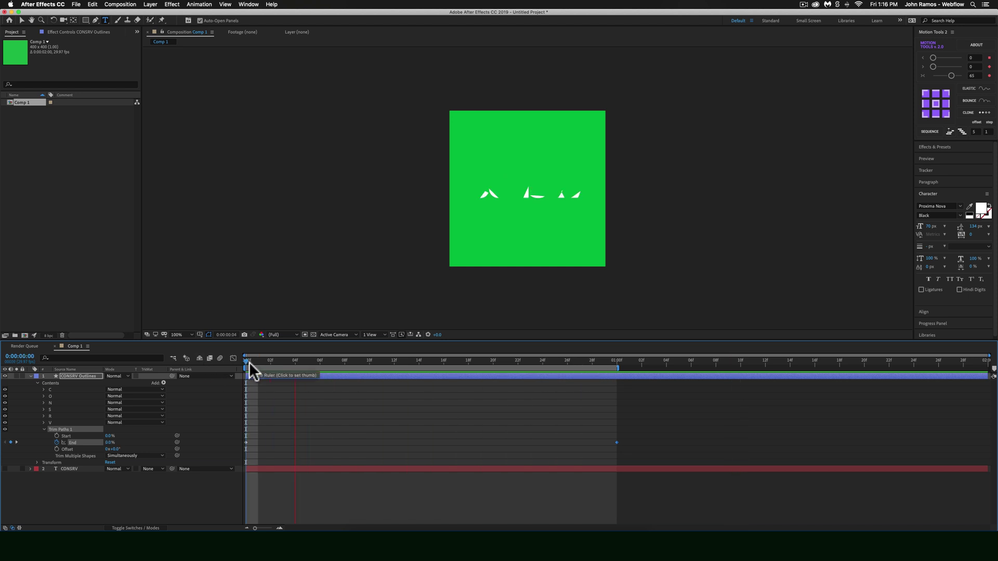
left_click(258, 361)
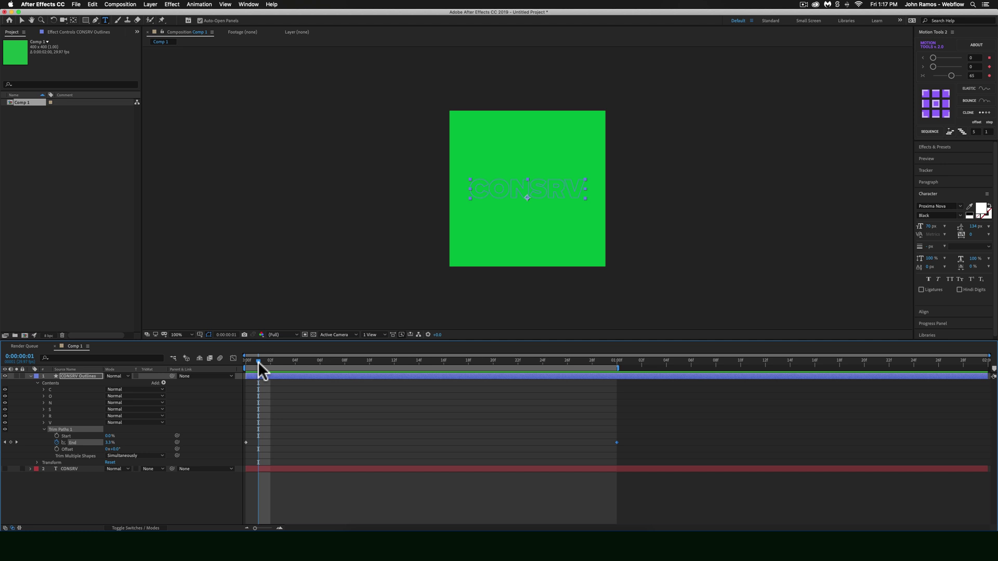
left_click_drag(258, 360, 237, 360)
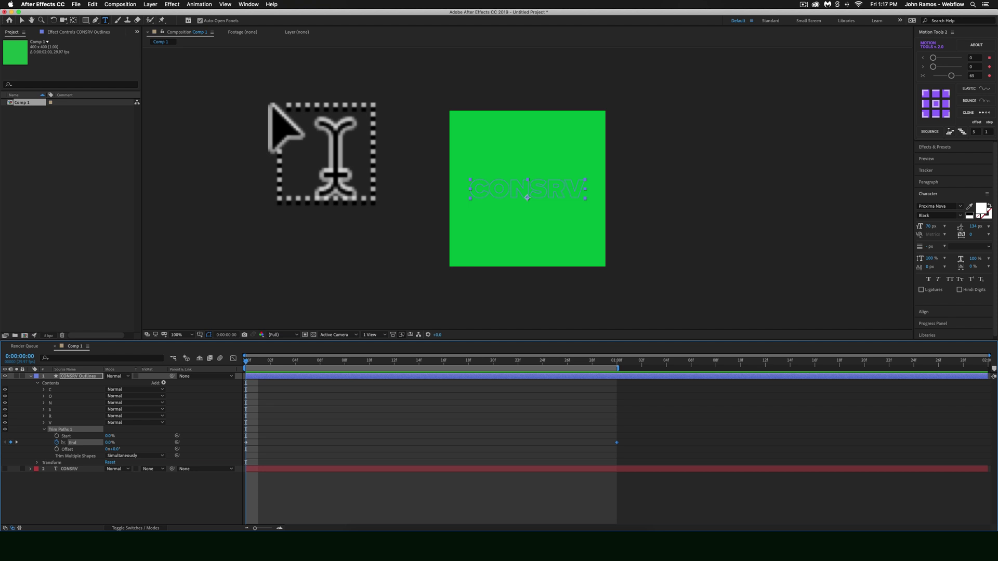
Step: Look up the Bodymovin extension on Adobe Exchange and return to After Effects
left_click(248, 5)
mouse_move(286, 45)
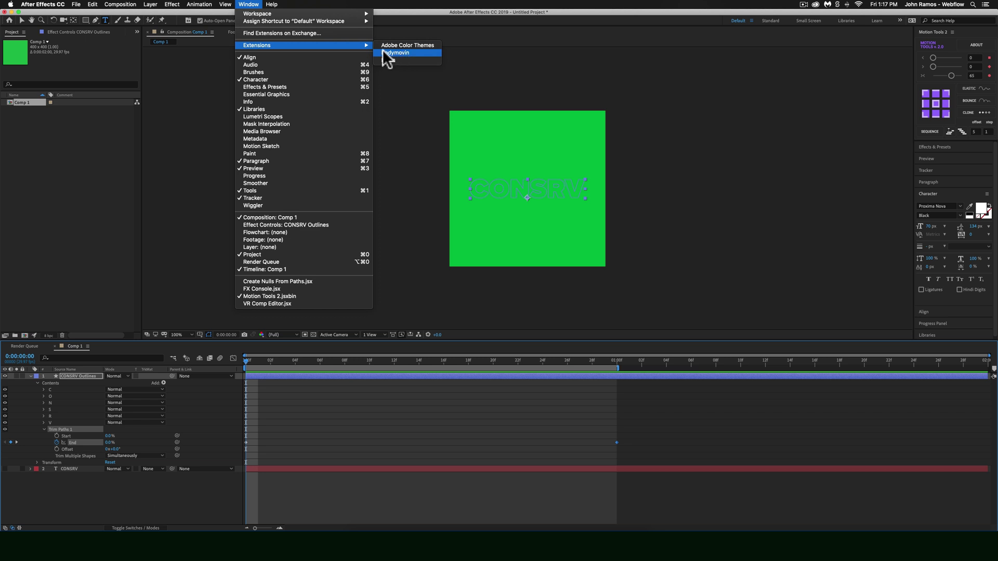
left_click(304, 33)
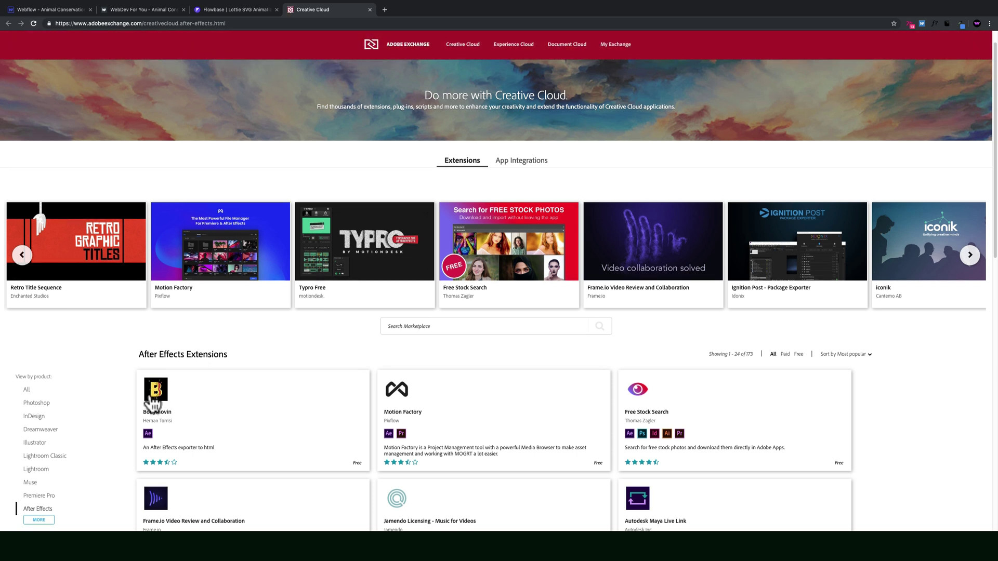
left_click(159, 399)
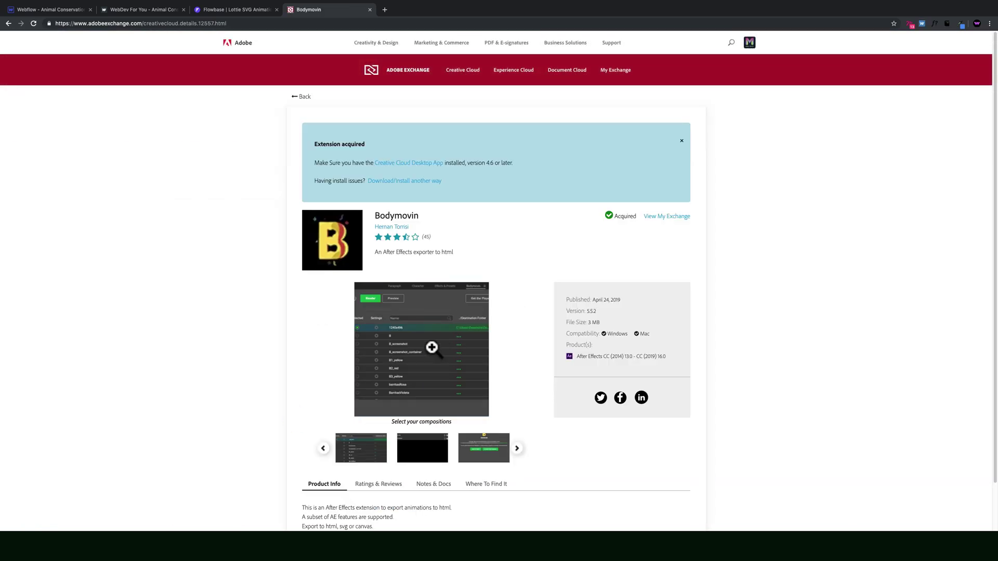
key("super+Tab")
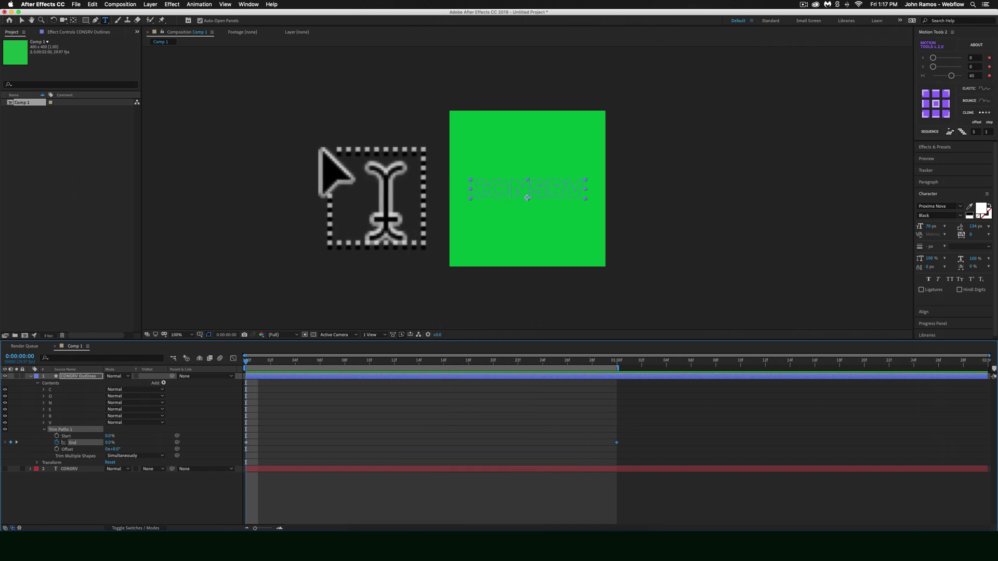
Step: Open Bodymovin, include Comp 1, and set its output to consrv-logo.json in the after-effects folder, replacing the existing file
left_click(248, 4)
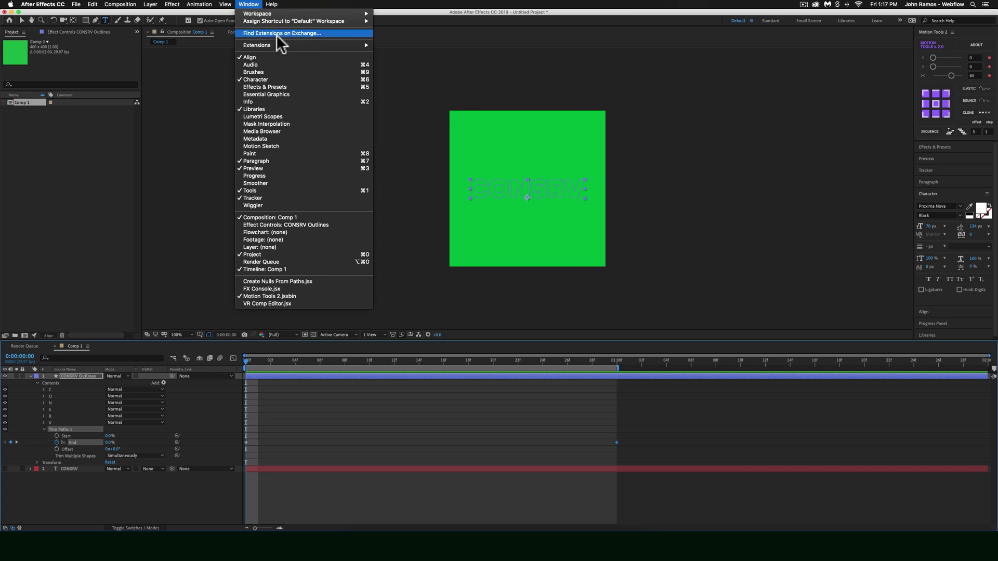
mouse_move(280, 45)
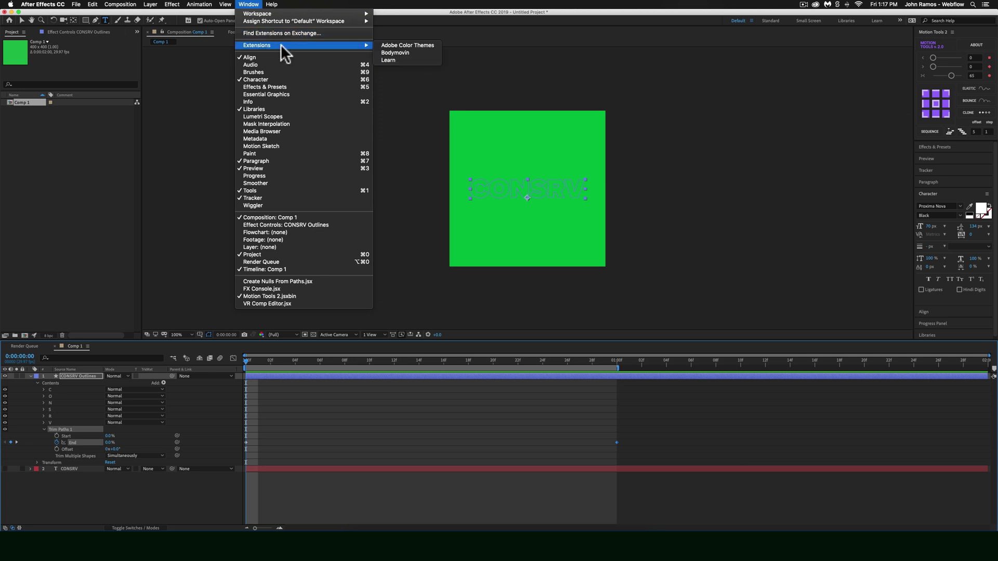
left_click(401, 52)
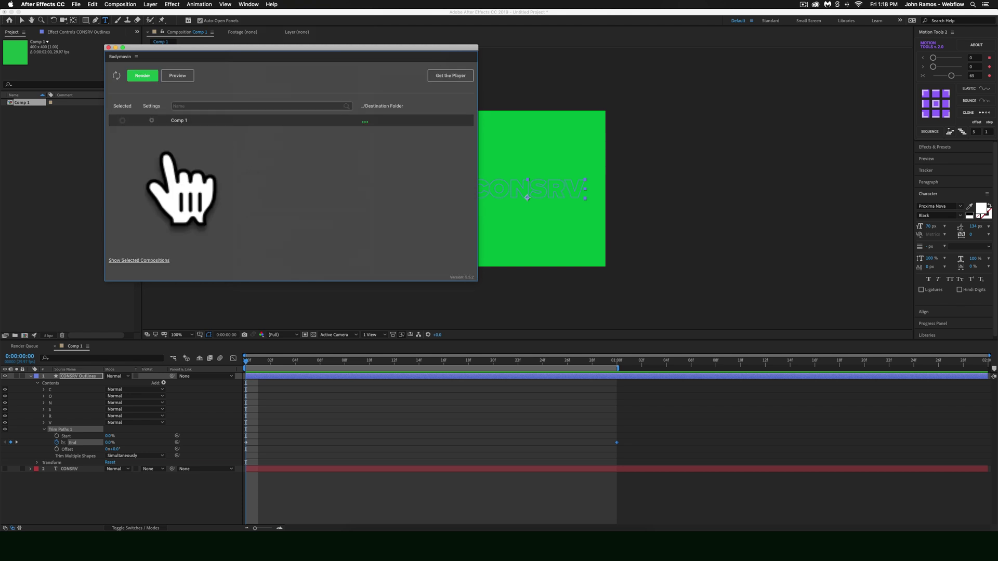
left_click(122, 120)
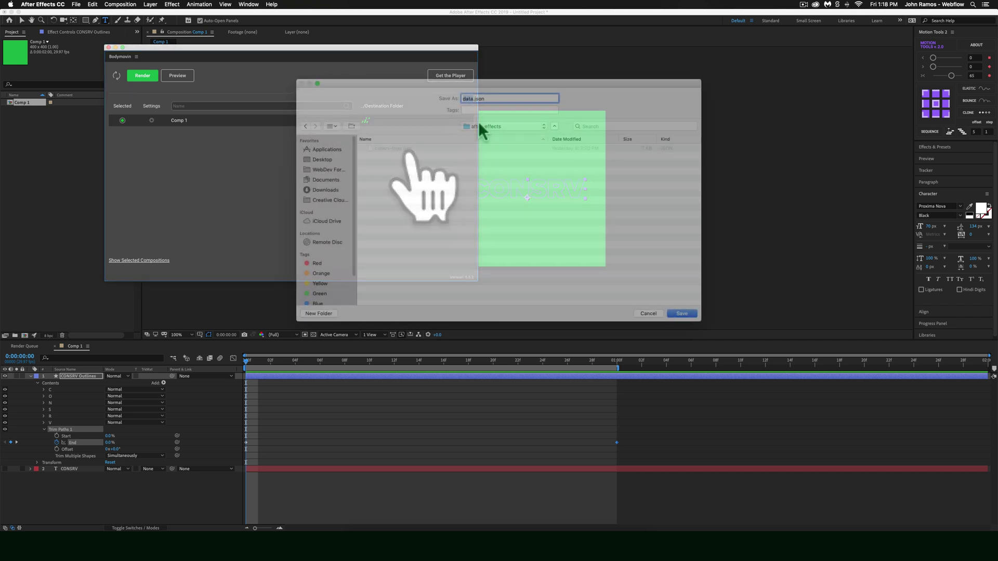
left_click(391, 149)
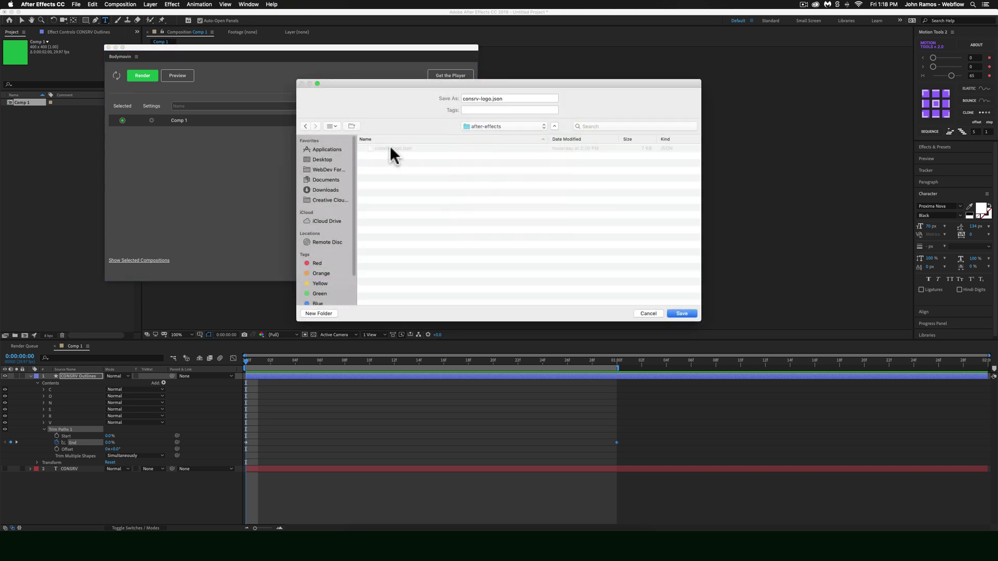
left_click(682, 313)
left_click(548, 137)
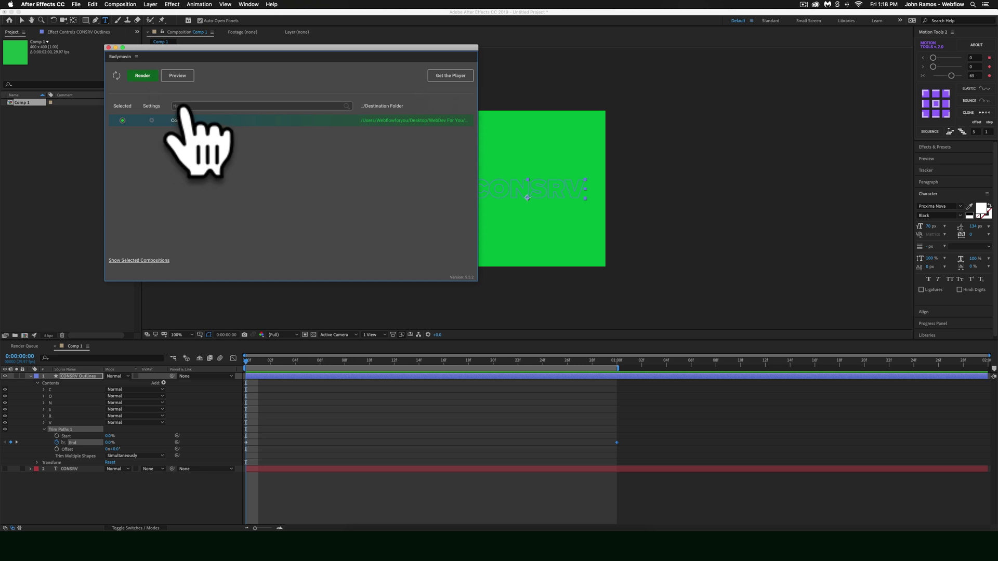
Step: Render Comp 1 with Bodymovin and show the exported JSON file in Finder
left_click(142, 75)
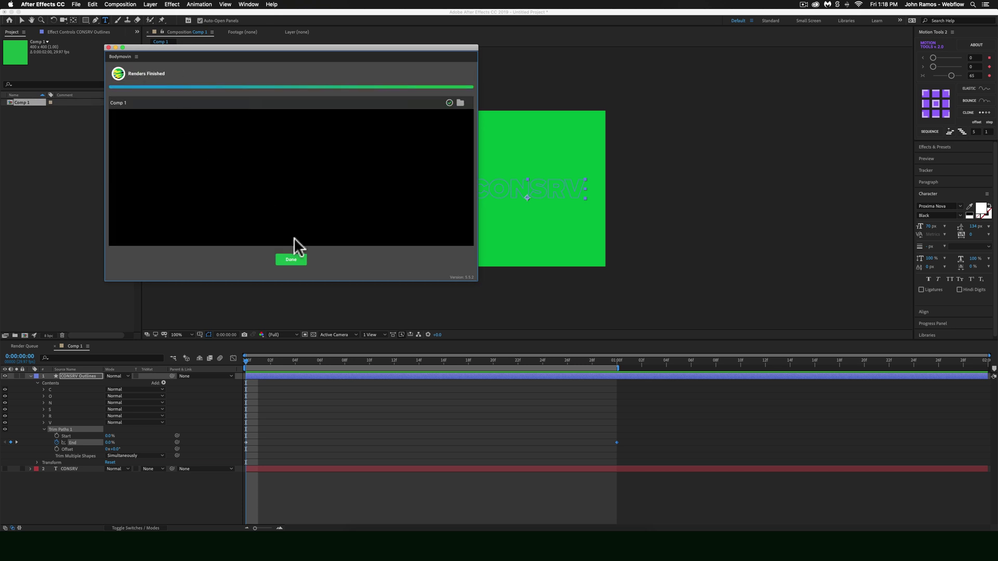
left_click(291, 259)
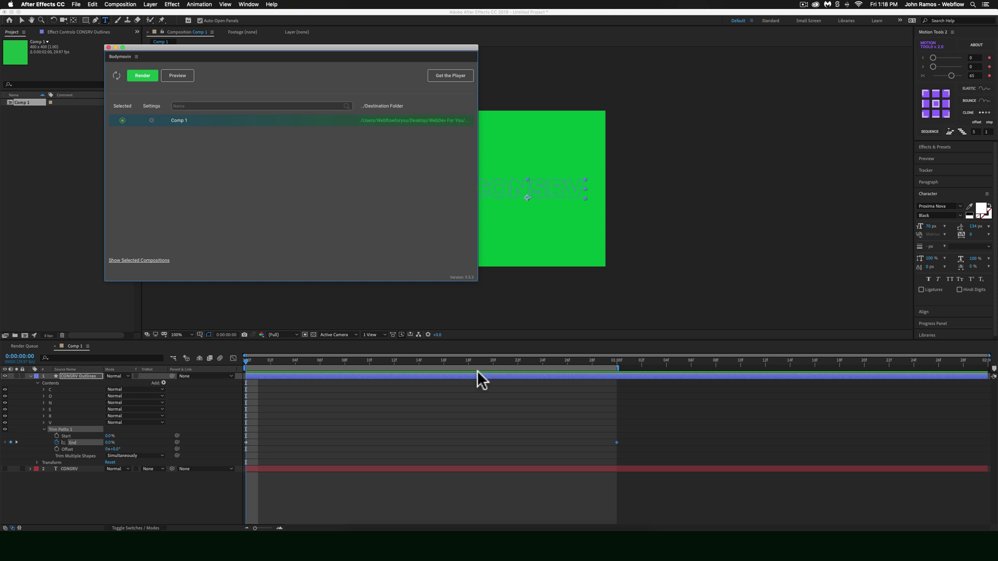
left_click(381, 541)
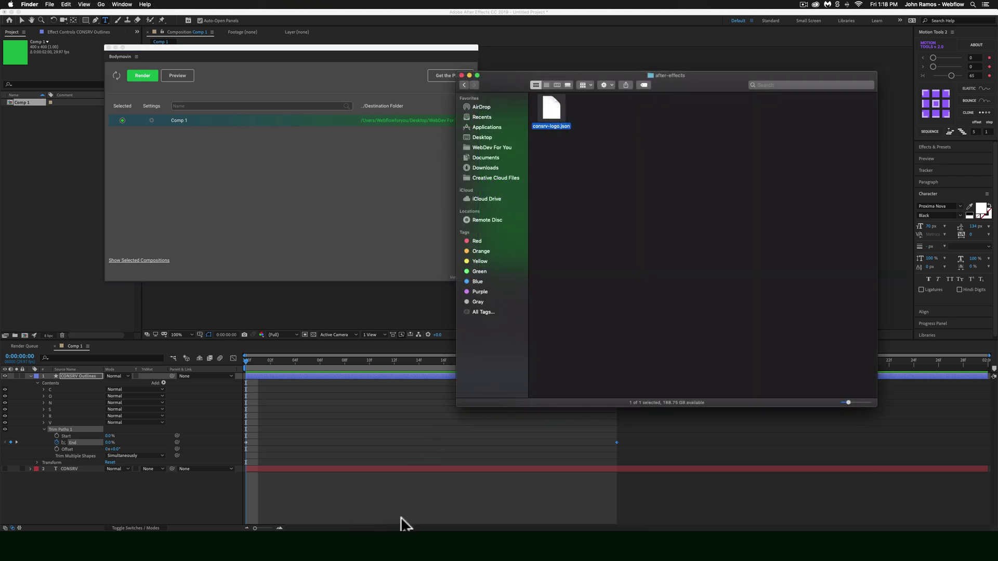
Step: Switch to Chrome and open gist.github.com in a new tab to start a new gist
left_click(389, 543)
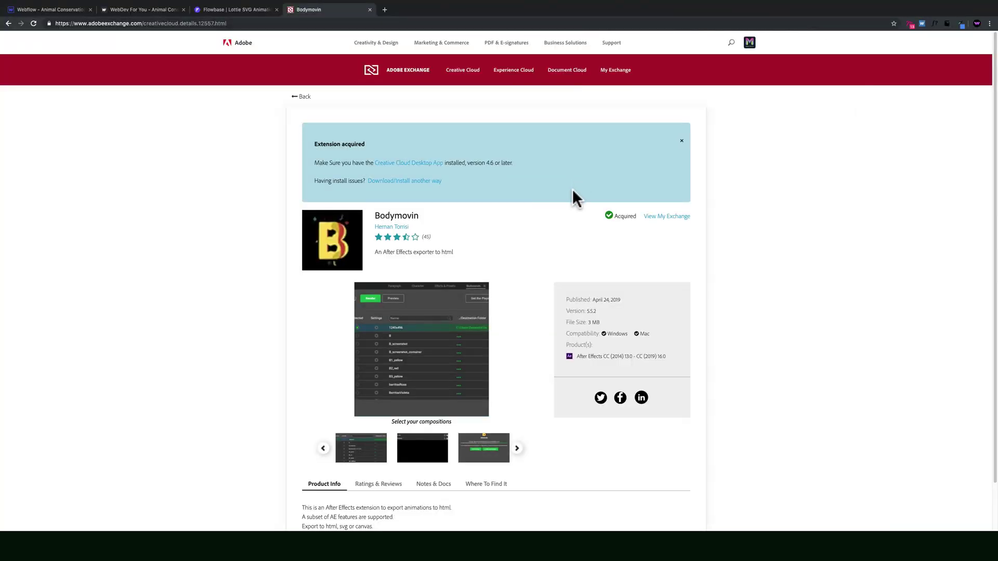
left_click(384, 9)
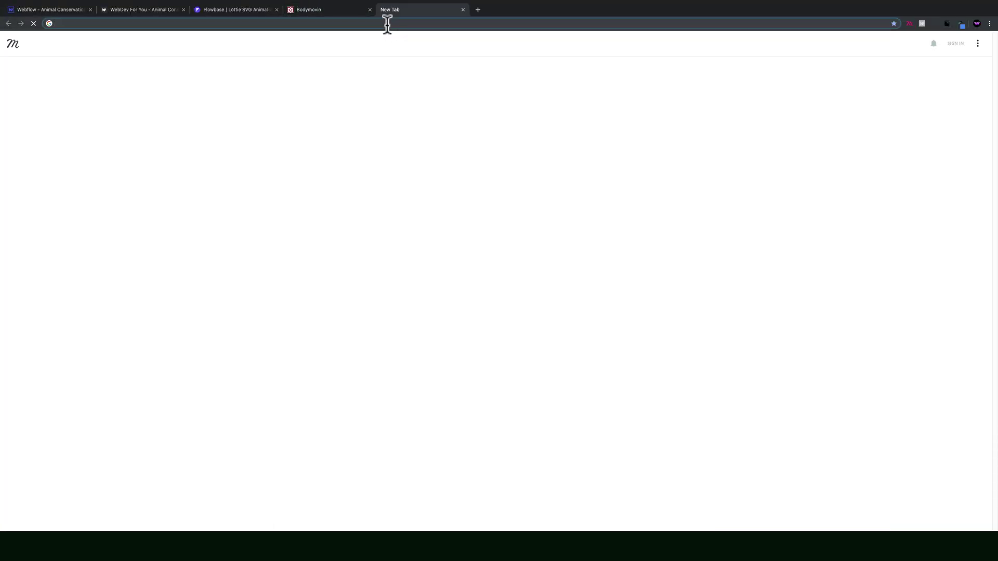
type("gist.github.com")
key("Return")
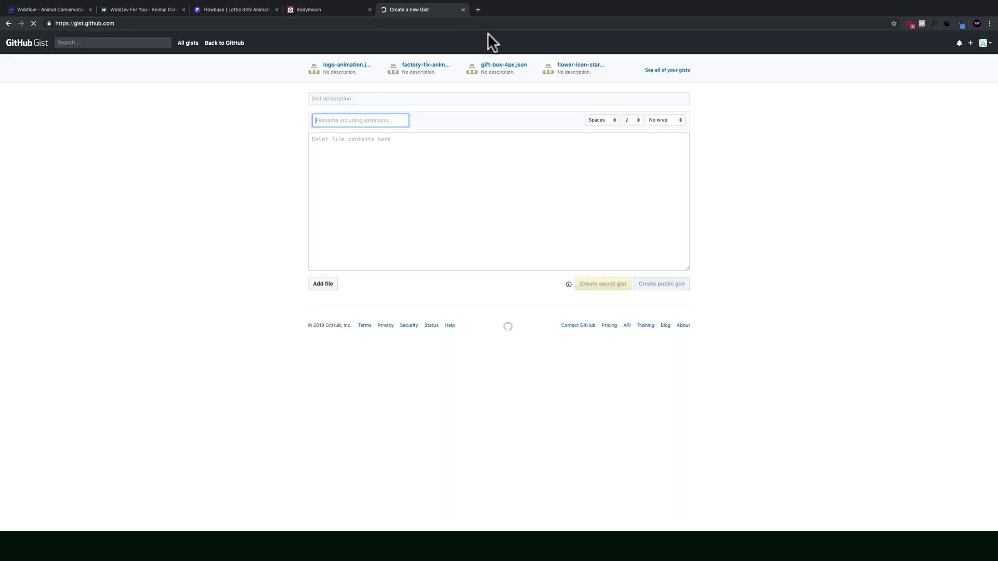
left_click(518, 140)
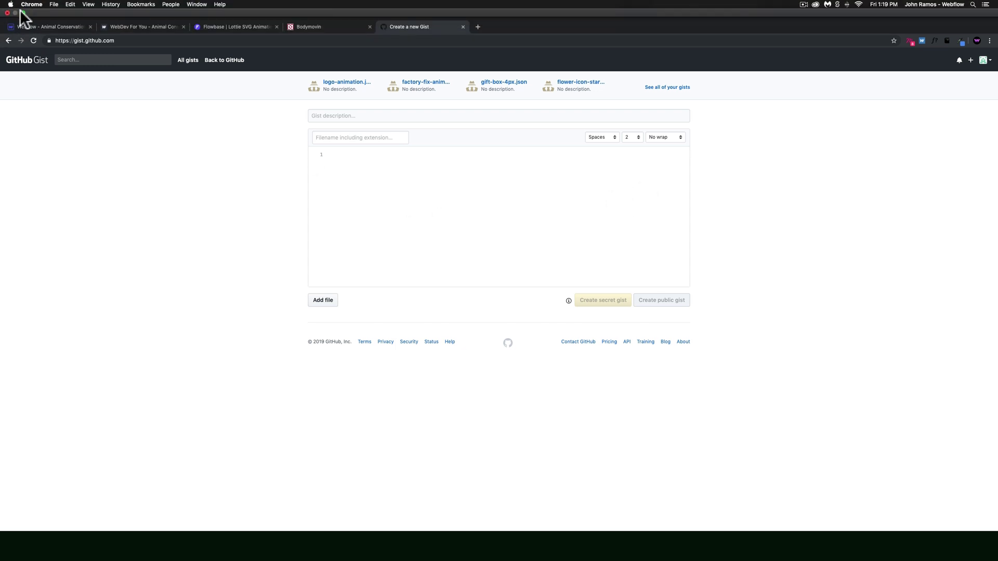
Step: Load consrv-logo.json from the after-effects folder into the new gist and create it as a secret gist
left_click(23, 20)
left_click(363, 523)
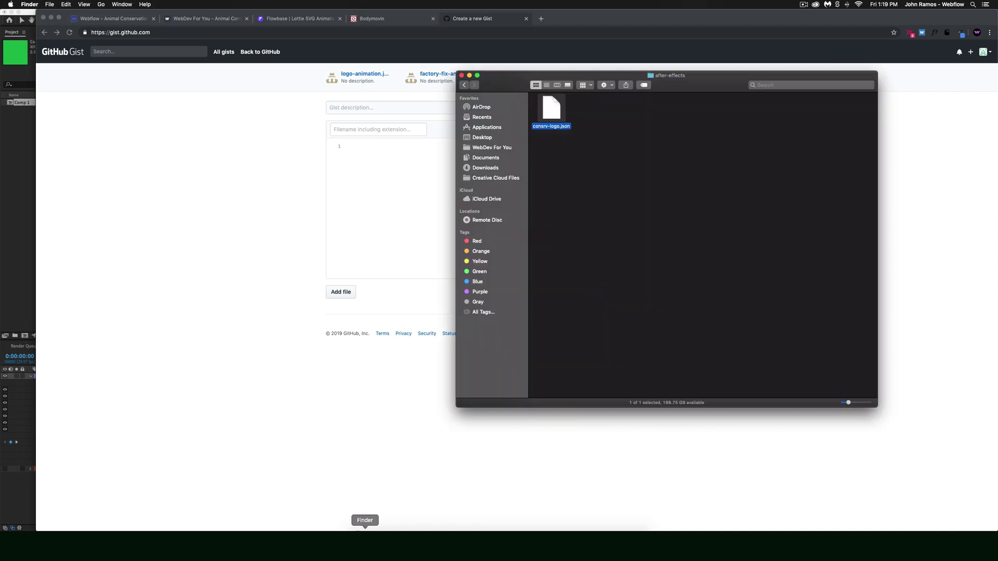
left_click_drag(497, 83, 591, 167)
left_click_drag(647, 190, 412, 184)
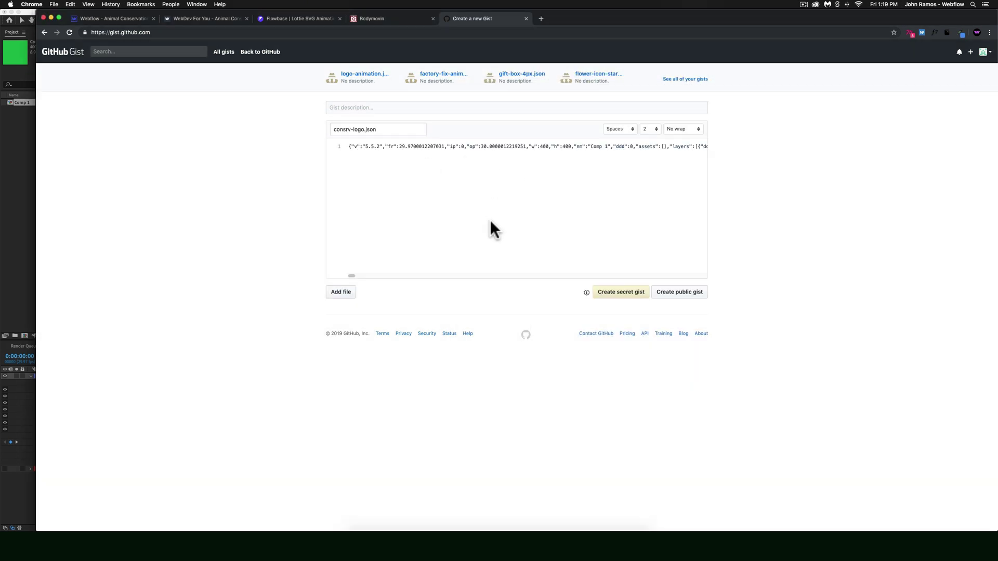
left_click(624, 295)
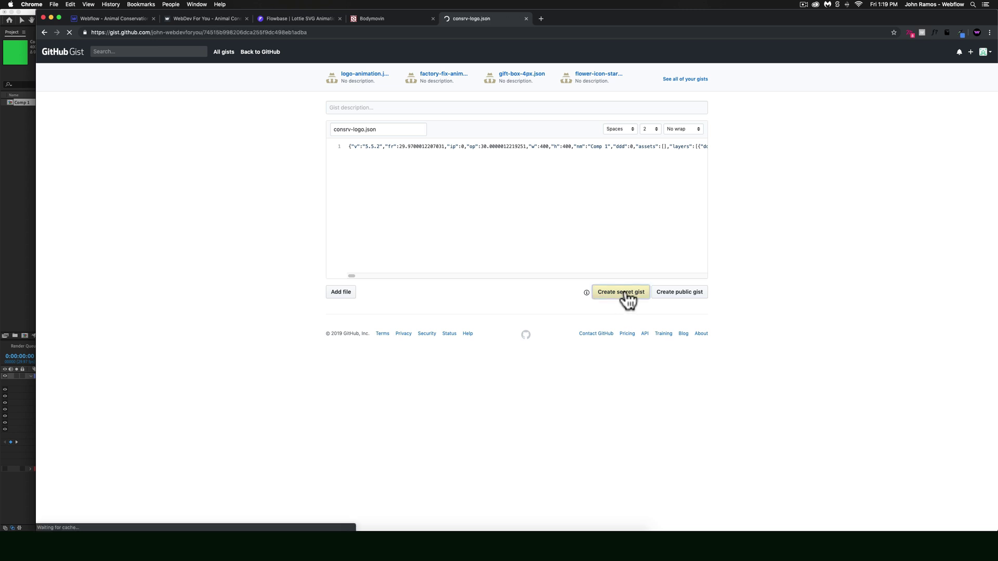
Step: Open the raw version of the gist's consrv-logo.json and copy its full URL
left_click(694, 129)
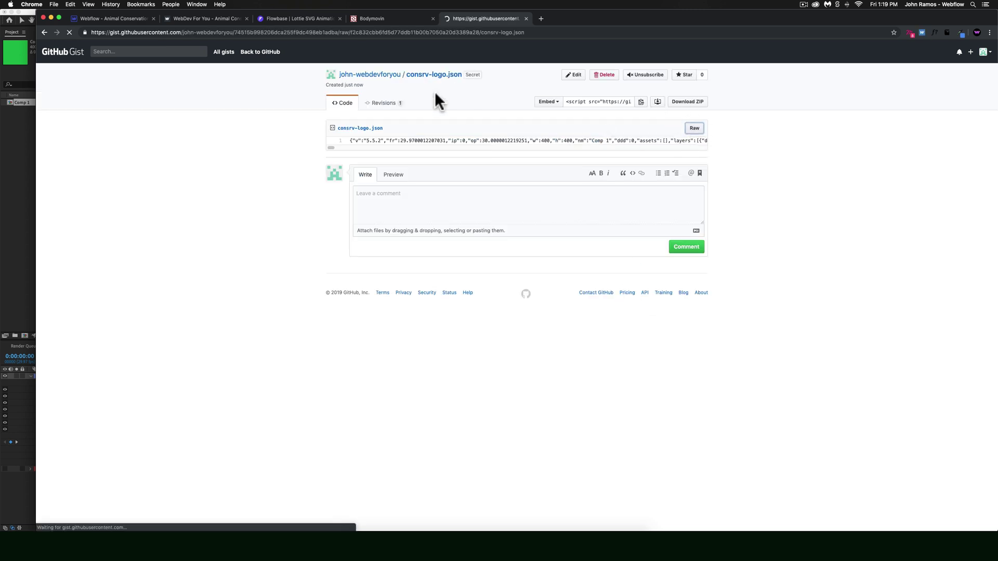
left_click(434, 33)
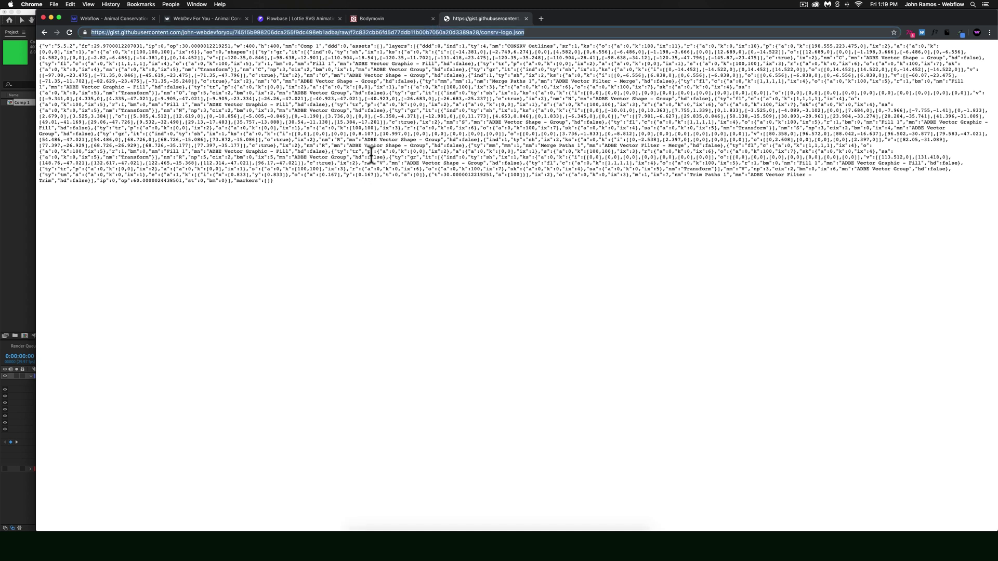
left_click(381, 96)
left_click(414, 33)
Step: Switch to the Webflow Animal Conservation project in full screen and pin the Navigator open beside the canvas
left_click(114, 17)
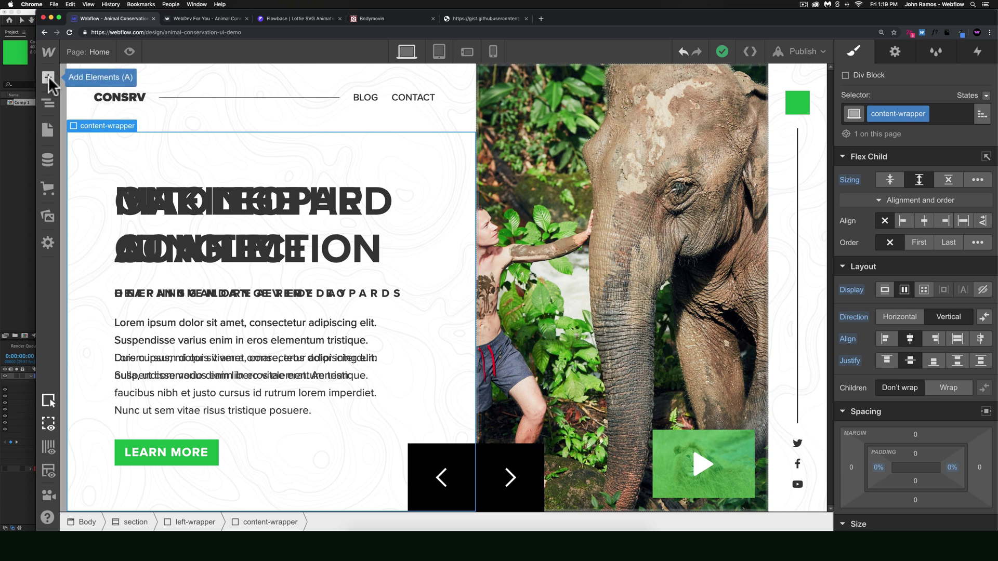
left_click(48, 103)
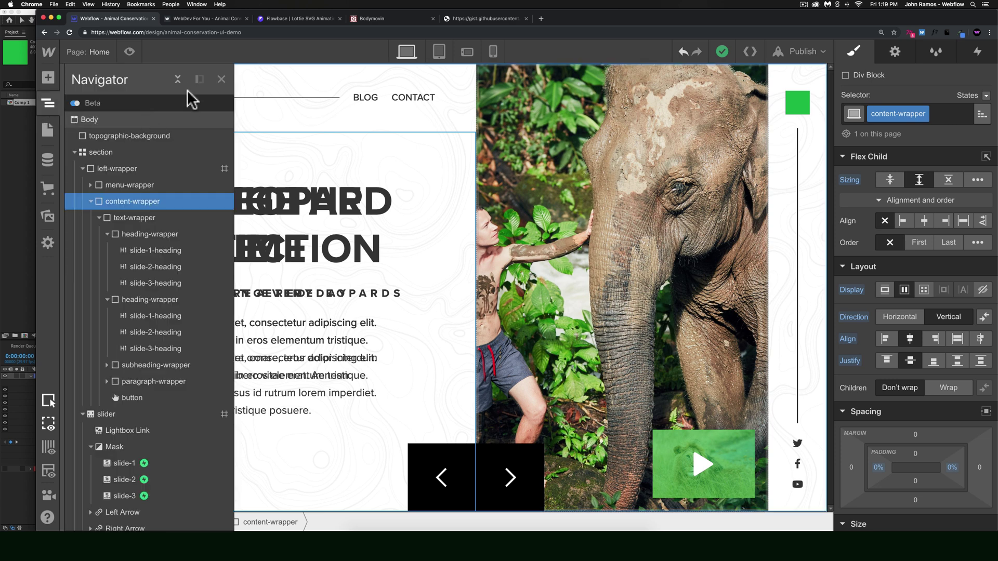
left_click(126, 115)
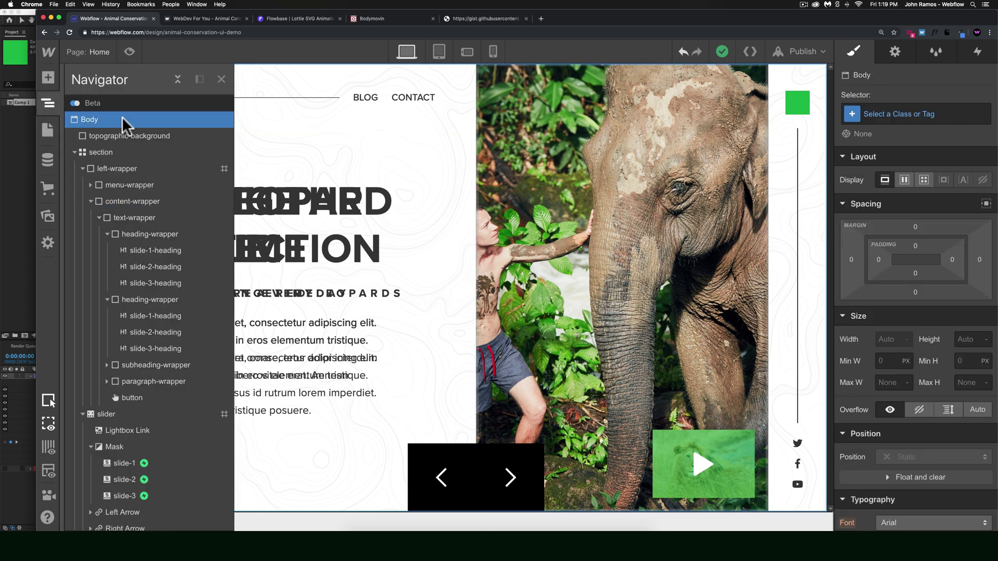
left_click(58, 17)
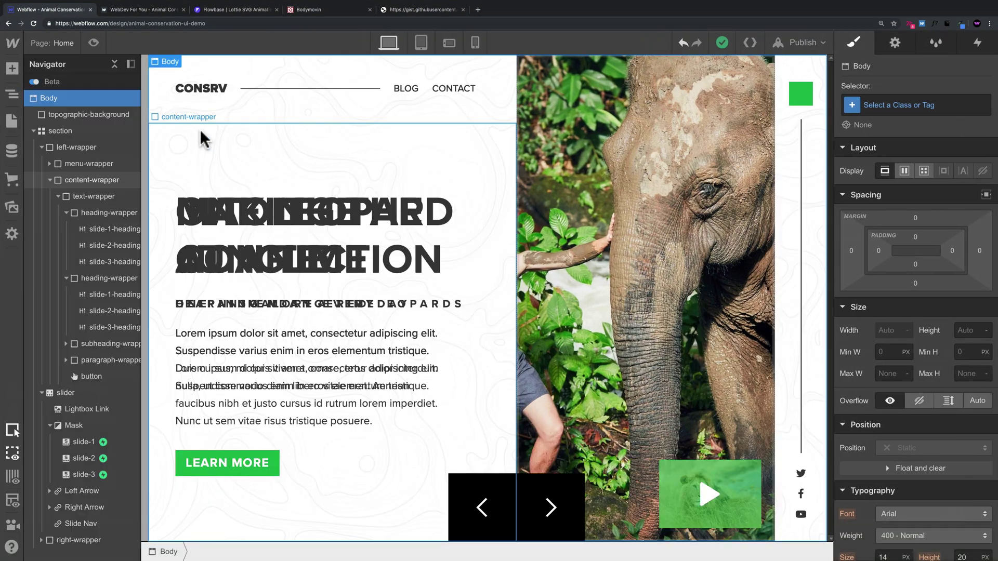
Step: Add a div block directly inside the Body and give it the class intro-wrapper
left_click(200, 139)
left_click(59, 98)
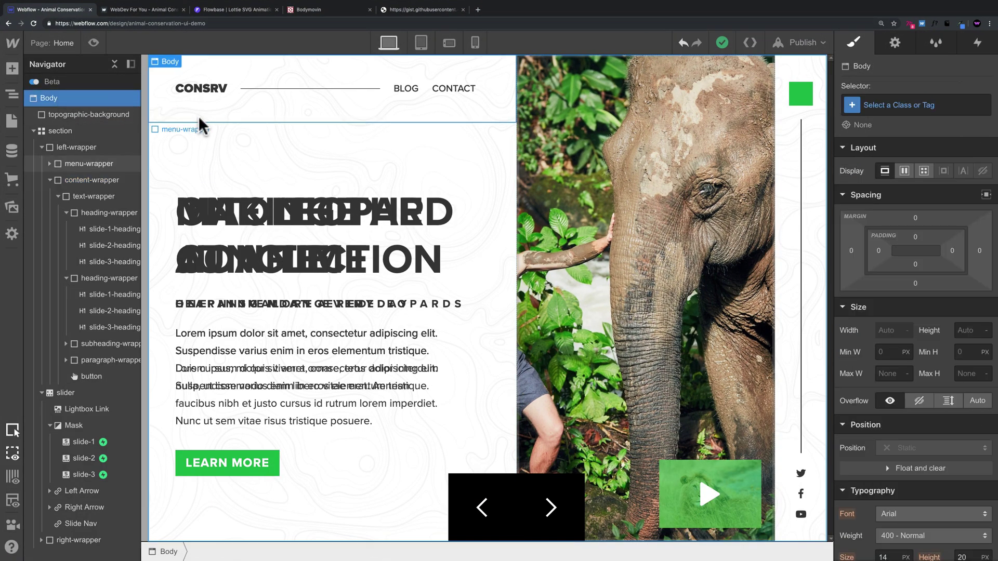
key("super+d")
type("div")
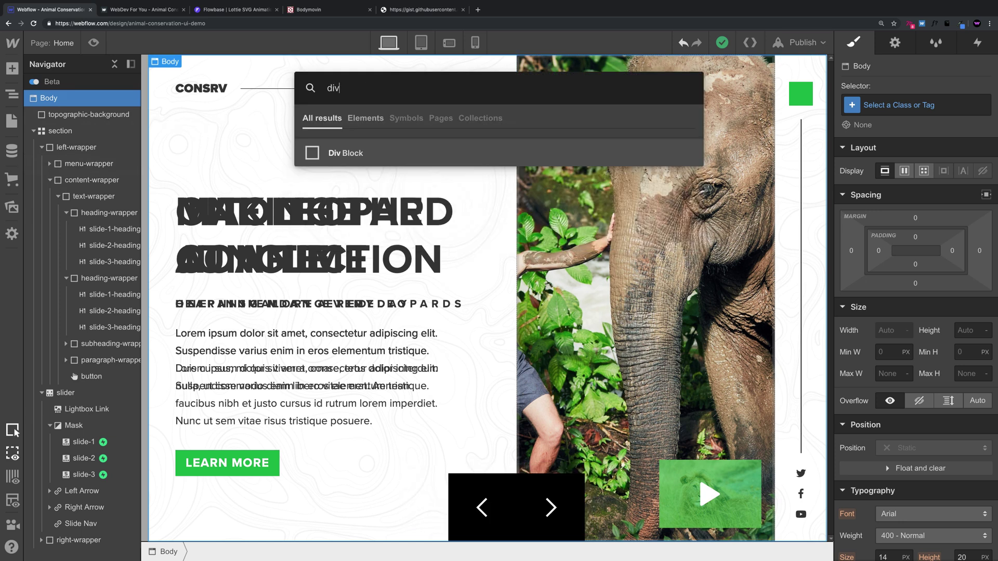
key("Return")
left_click(860, 109)
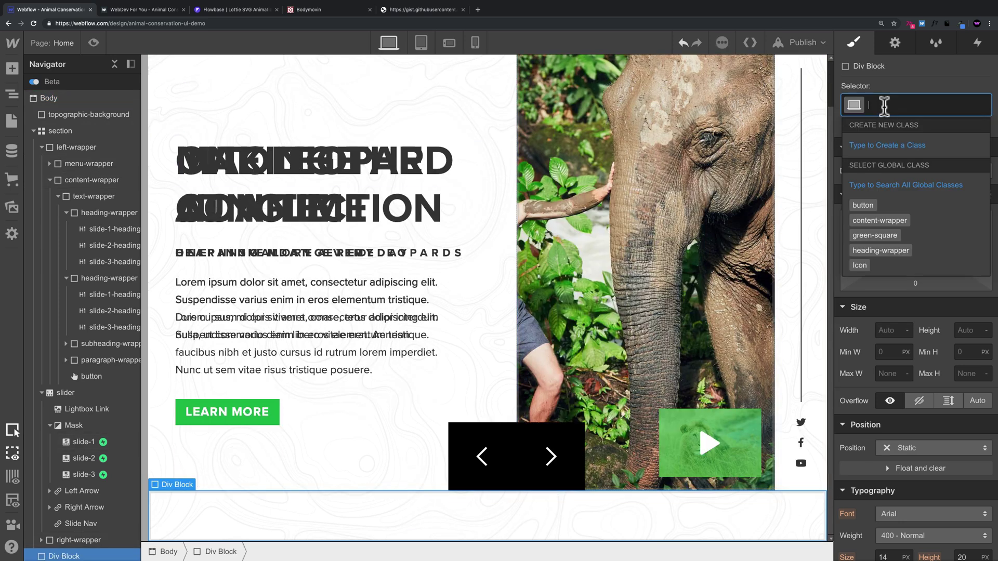
type("intro-wra")
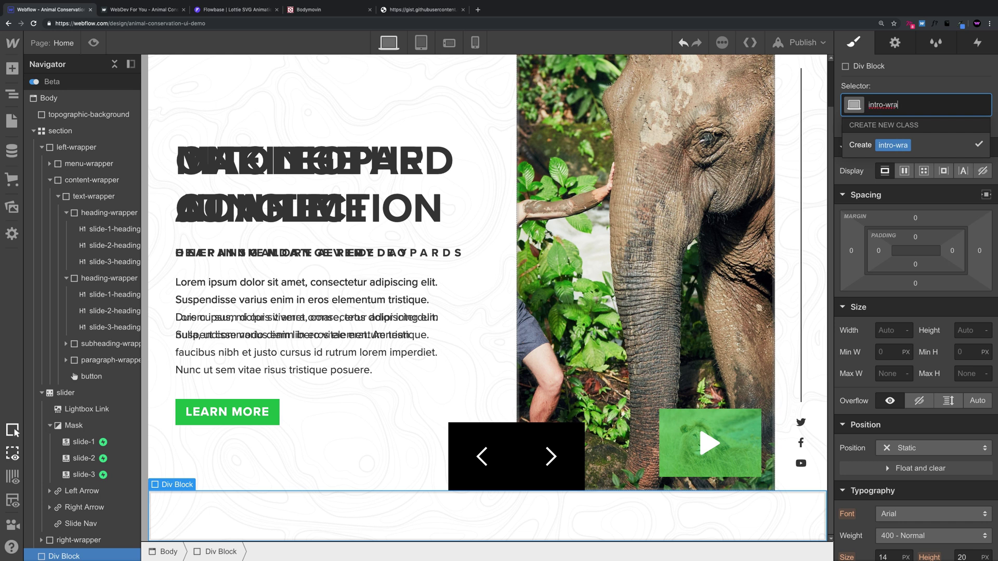
type("pper")
key("Return")
Step: Set intro-wrapper to fixed positioning, pinned at 0% on all four sides to cover the full screen
scroll(946, 257, "down", 2)
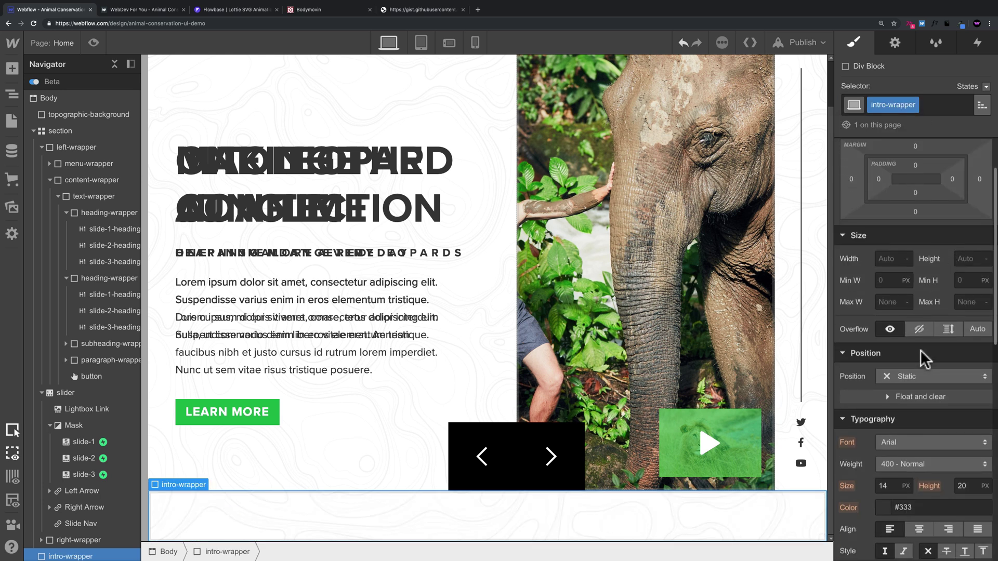
left_click(921, 381)
left_click(906, 425)
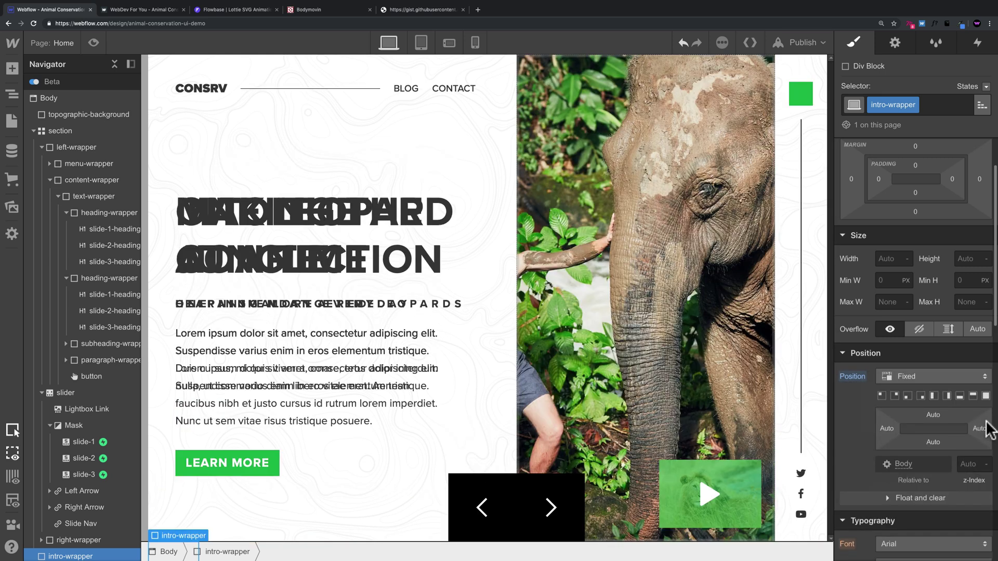
Step: Give intro-wrapper the saved green swatch as its background color
scroll(972, 386, "down", 3)
scroll(972, 386, "down", 5)
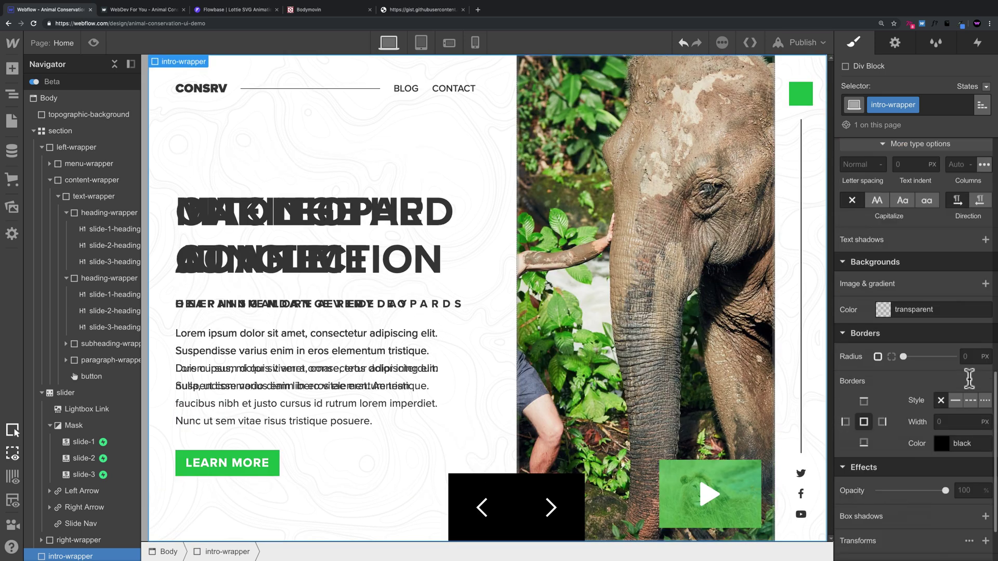
left_click(882, 310)
left_click(904, 521)
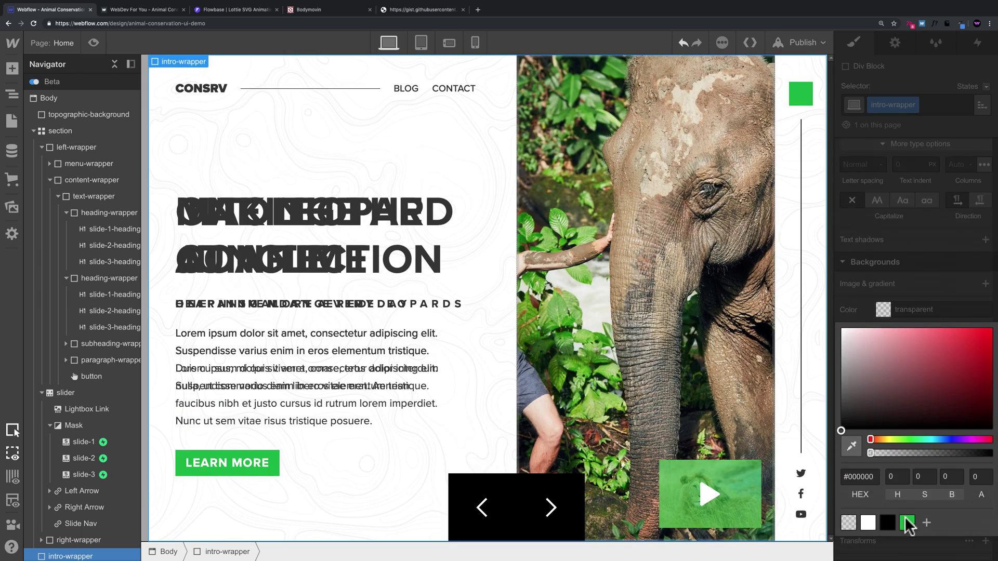
left_click(916, 285)
Step: Set intro-wrapper's z-index to 99 and make it a horizontal flex container with align and justify centered
scroll(951, 307, "up", 10)
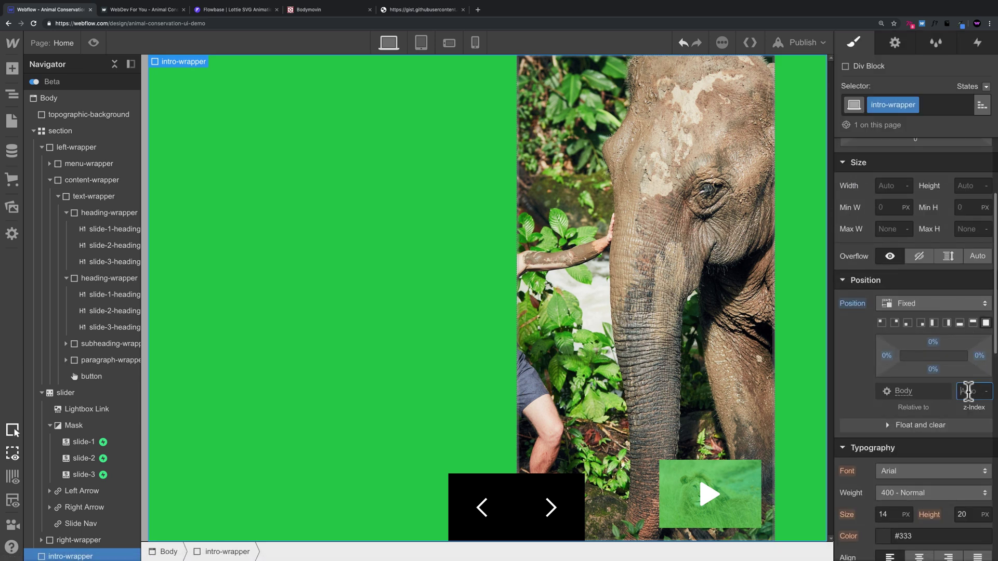
type("99")
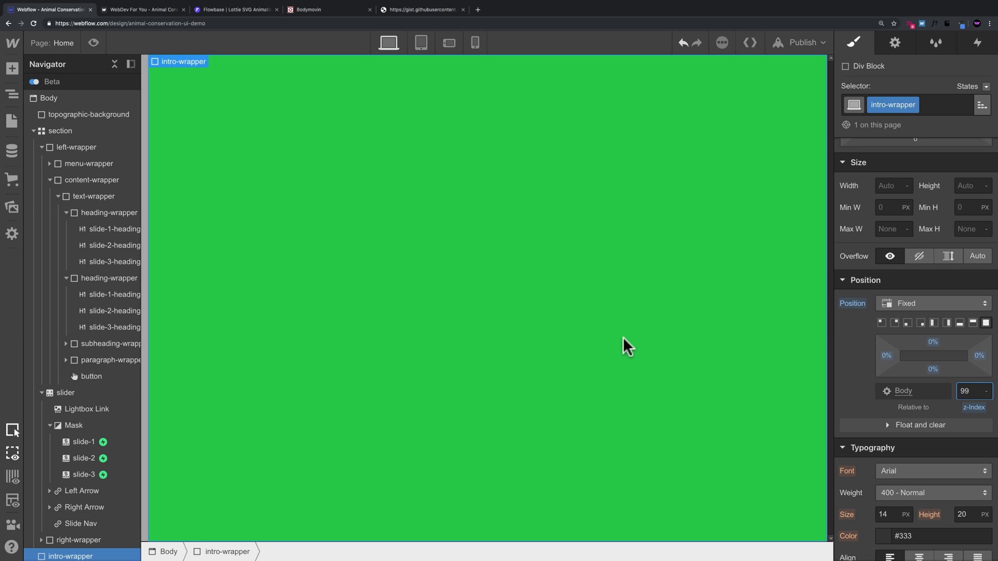
scroll(923, 305, "up", 3)
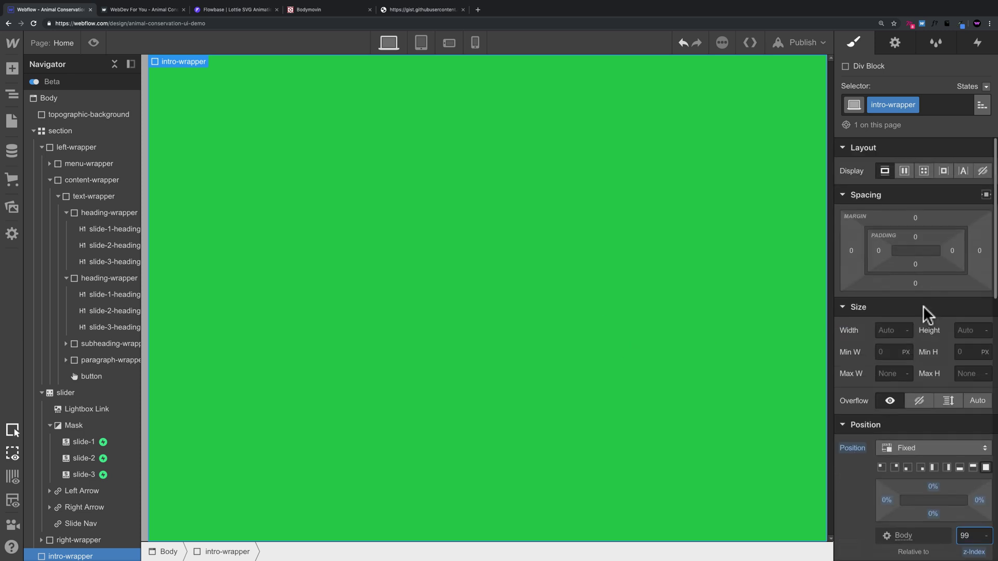
left_click(903, 170)
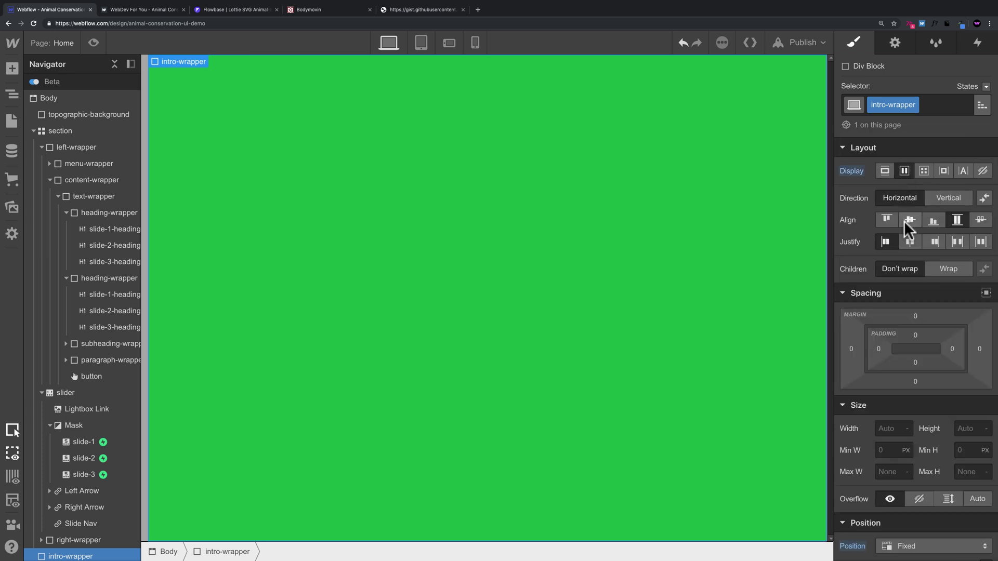
left_click(908, 219)
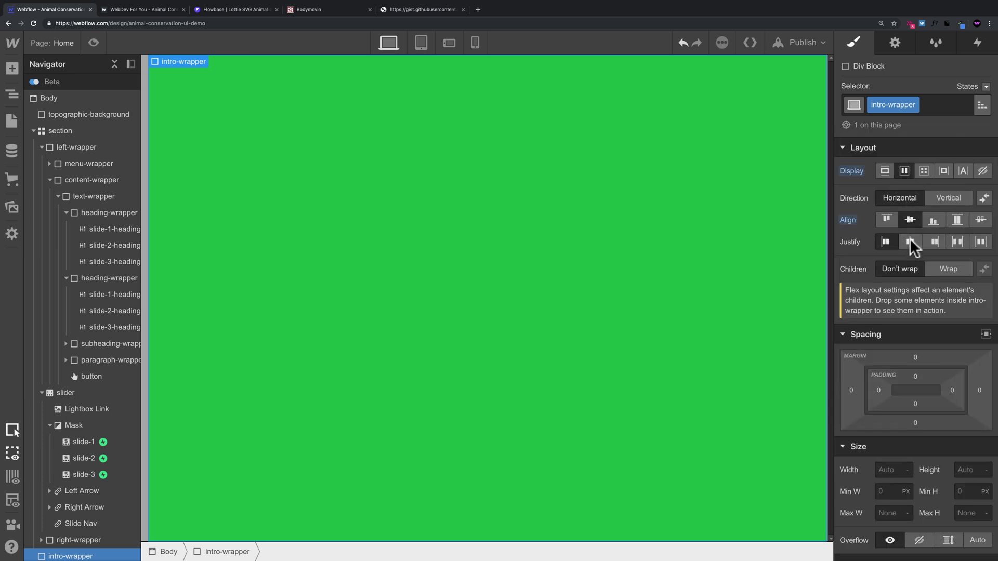
left_click(910, 241)
Step: Add a div block inside intro-wrapper and give it the class logo-animation-wrapper
key("super+k")
type("div")
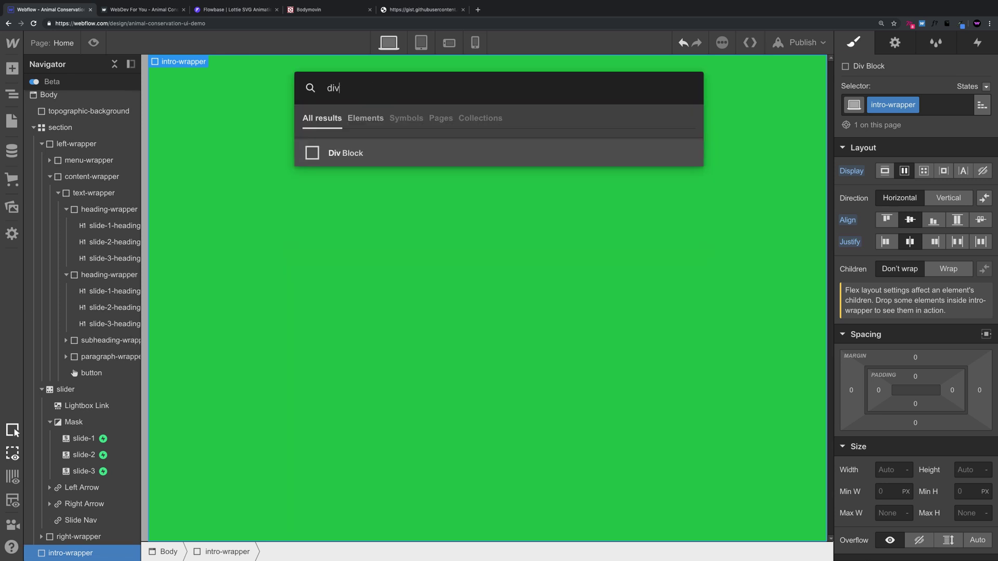
key("Return")
left_click(885, 105)
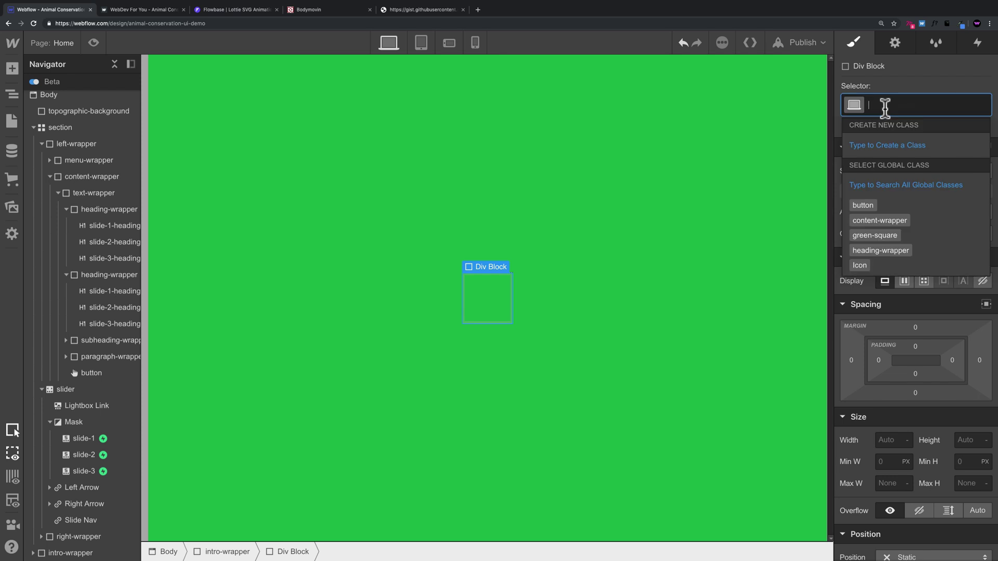
type("logo-animation-w")
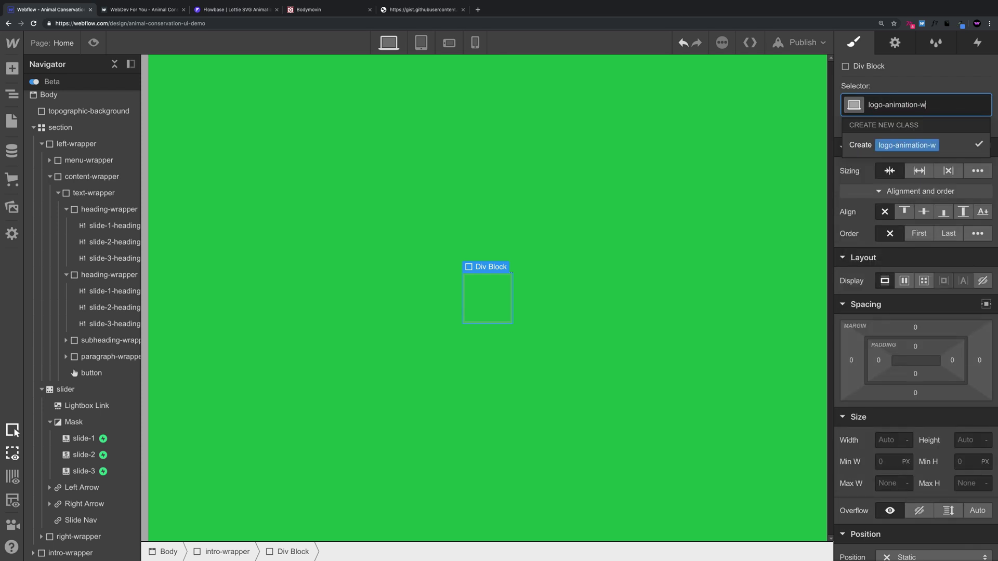
type("rapper")
key("Return")
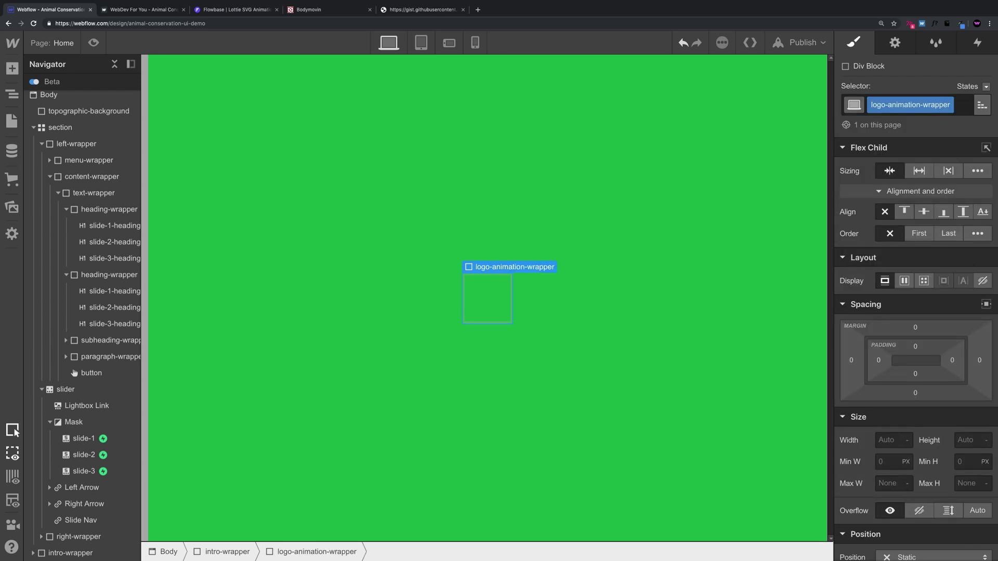
Step: Set logo-animation-wrapper's width and height to 300 px each
left_click(885, 440)
type("300")
key("Tab")
type("3")
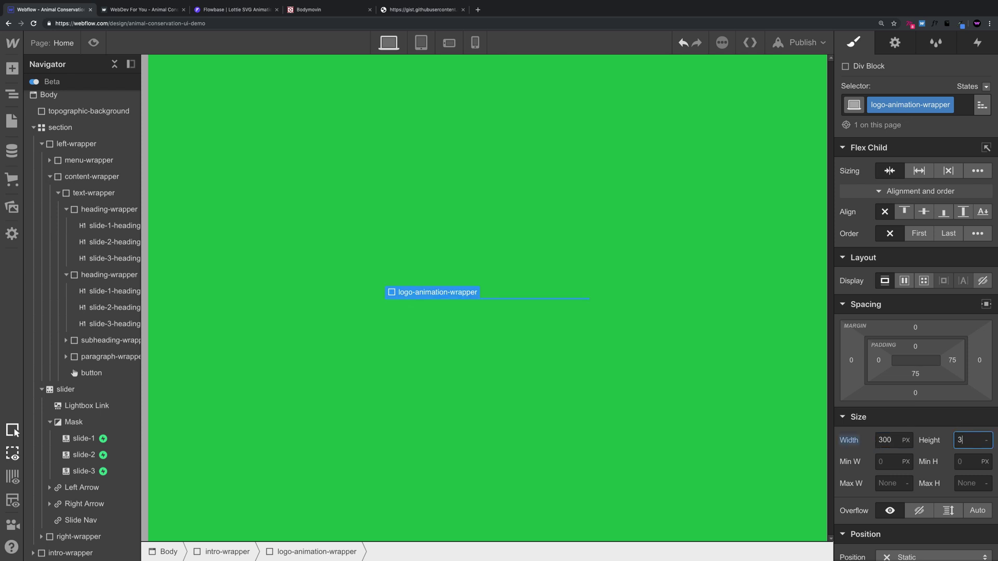
key("Return")
Step: Nest another div block inside logo-animation-wrapper and give it the class logo-animation
key("super+k")
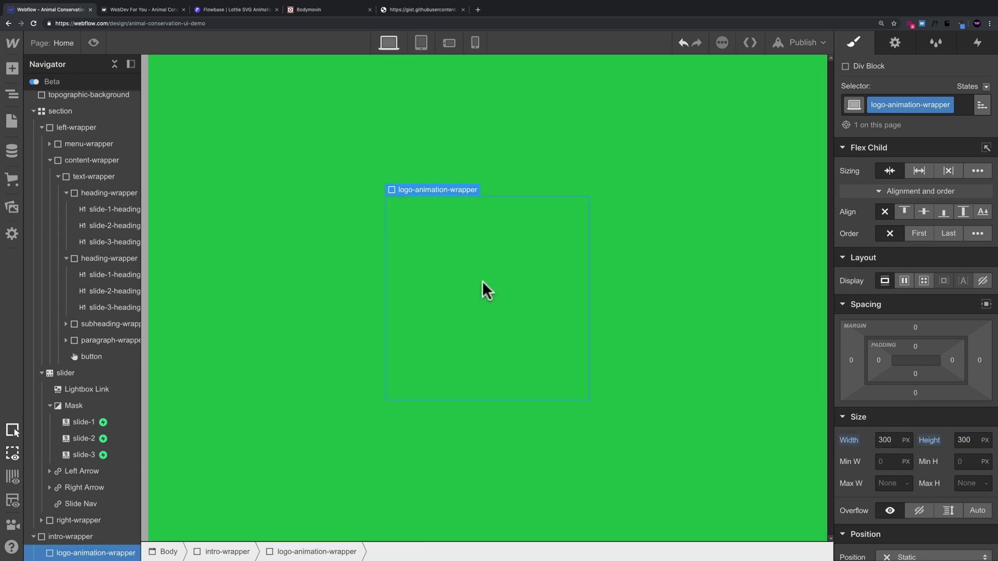
key("super+k")
type("div")
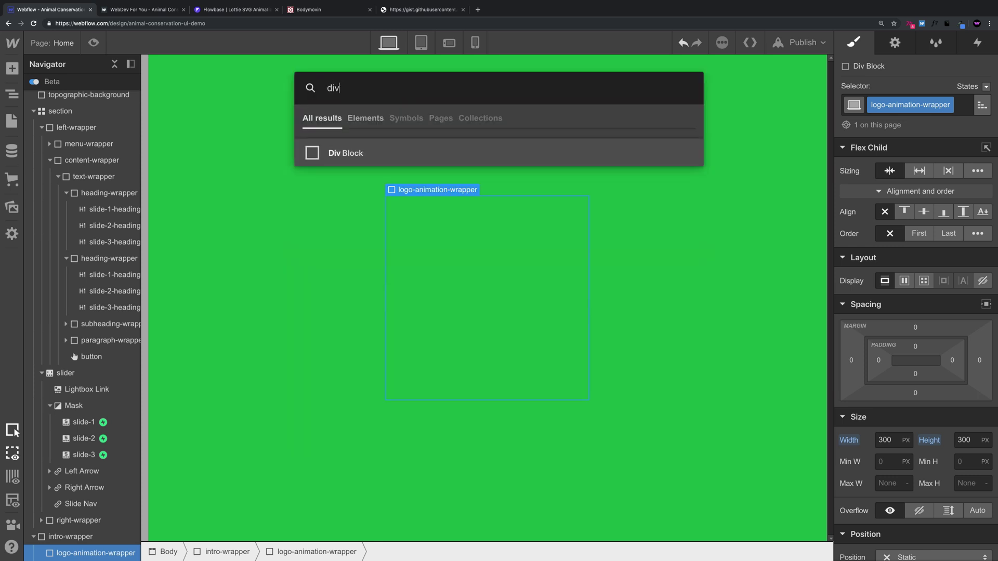
key("Return")
left_click(927, 104)
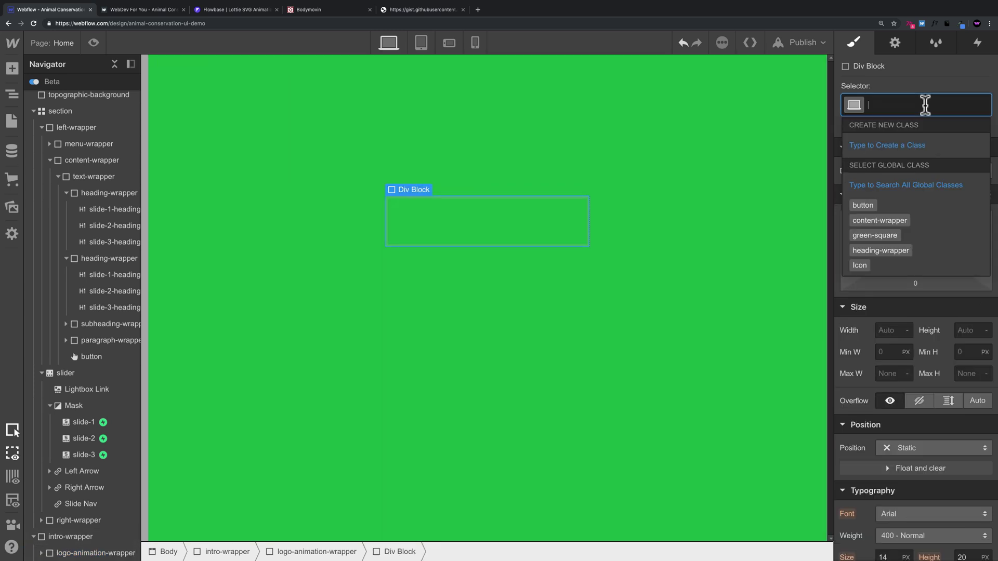
type("logo-animation")
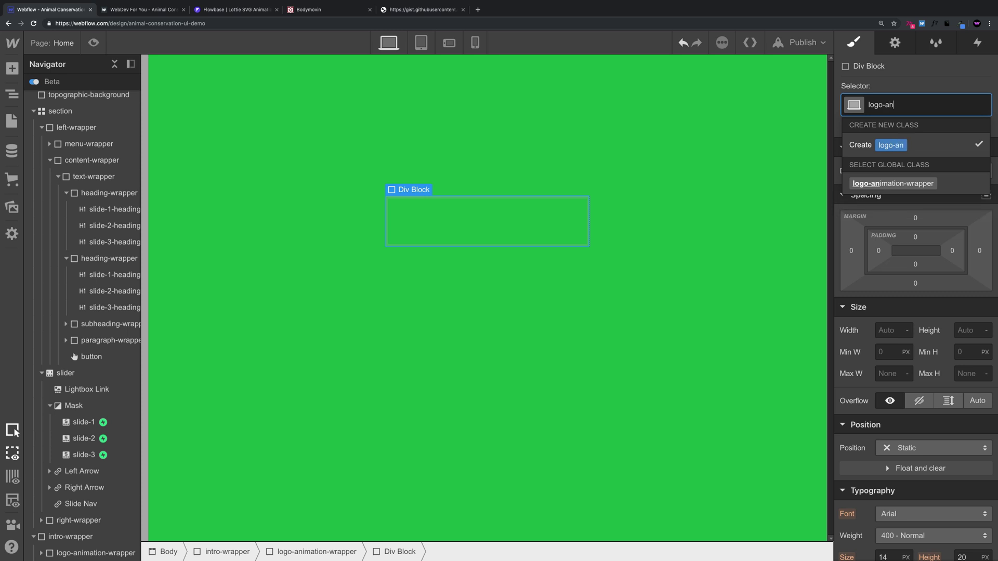
key("Return")
Step: Set logo-animation to absolute positioning with 0% offsets on all four sides
scroll(965, 323, "down", 1)
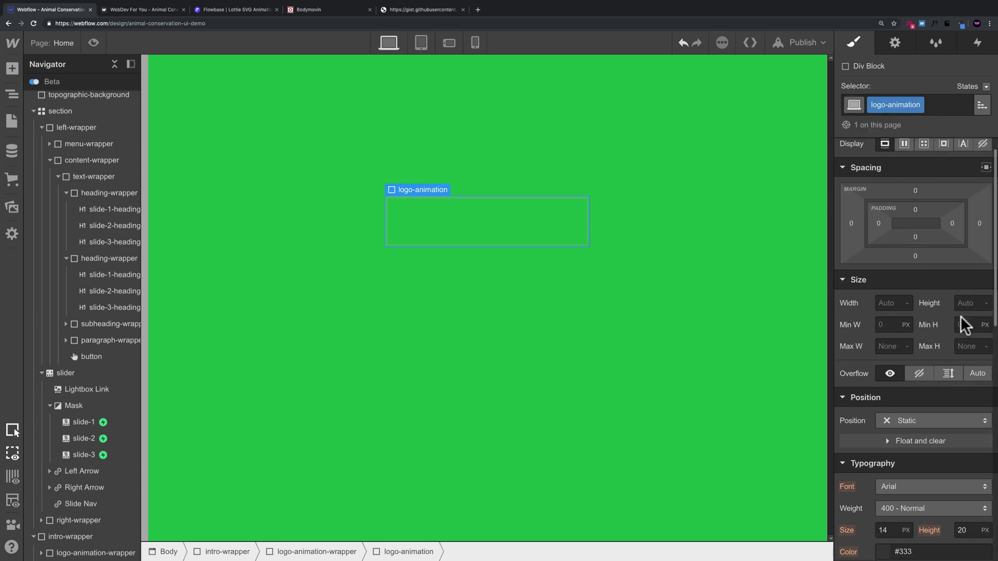
left_click(927, 415)
left_click(910, 453)
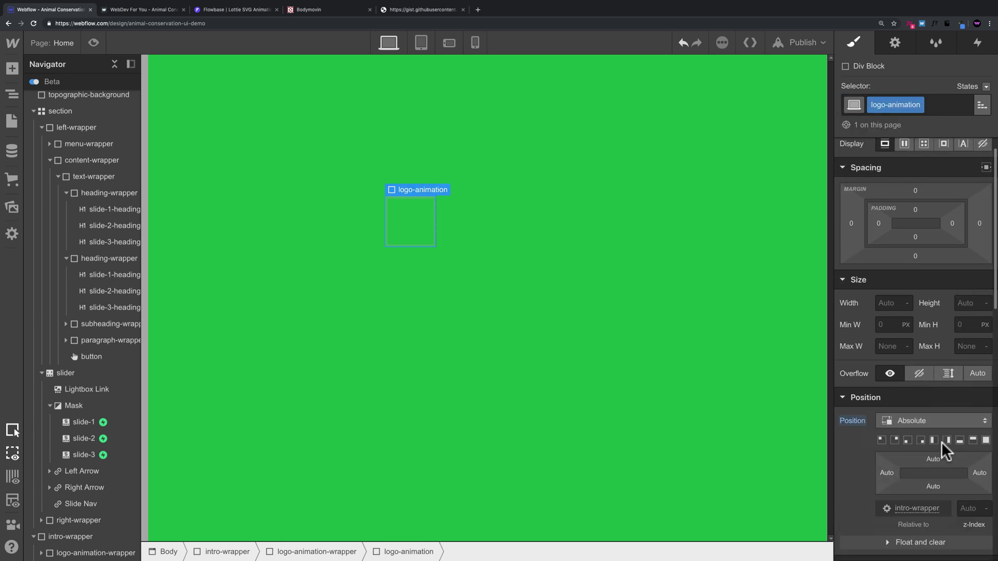
left_click(986, 441)
Step: Set logo-animation-wrapper to relative positioning and reselect the logo-animation div nested in it
left_click(562, 352)
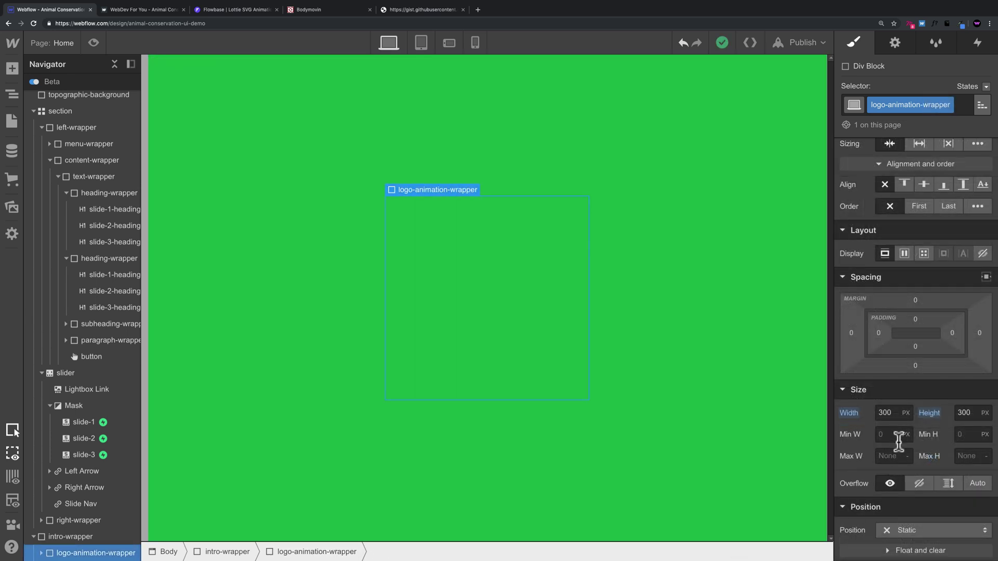
scroll(904, 444, "down", 5)
left_click(906, 402)
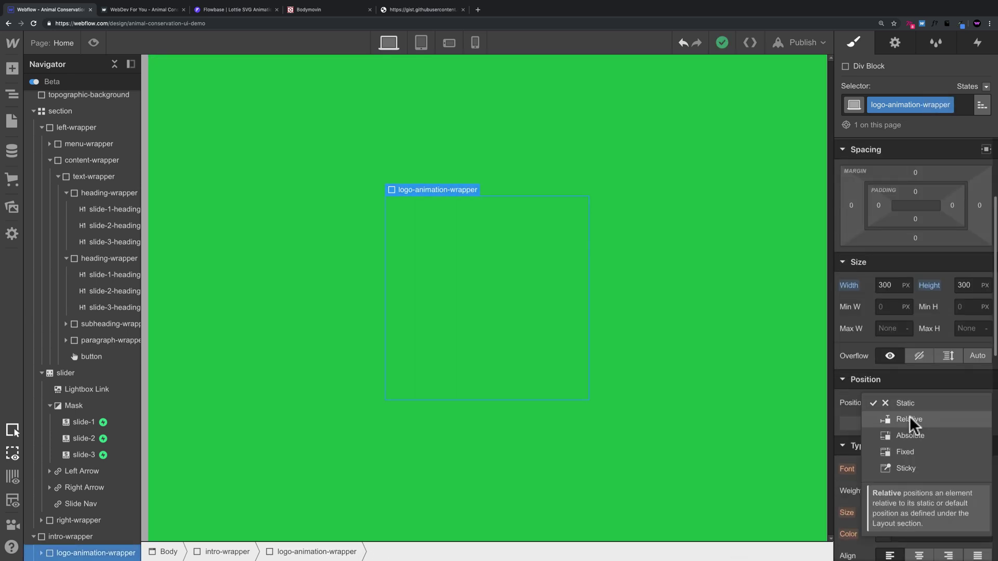
left_click(909, 417)
left_click(435, 273)
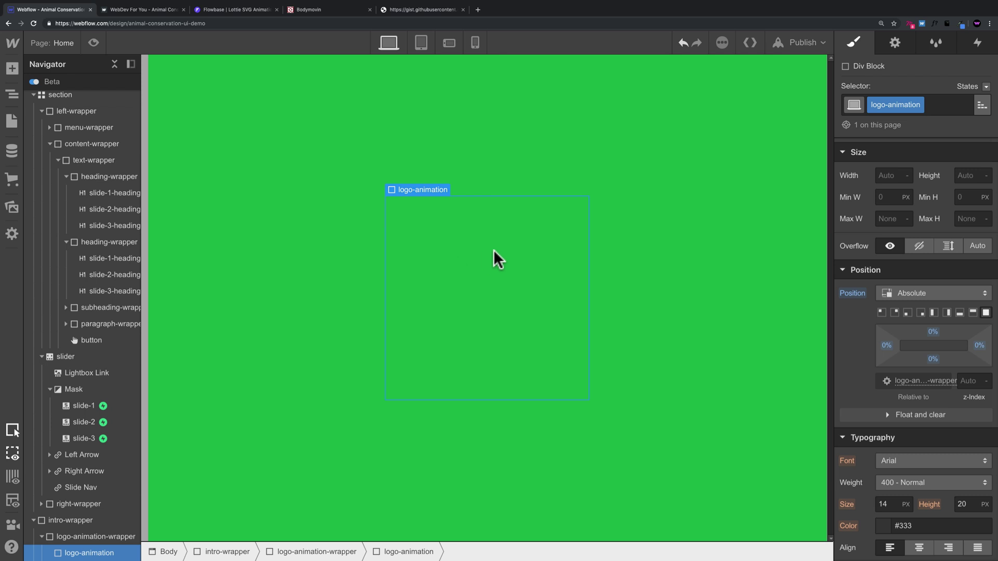
left_click(333, 552)
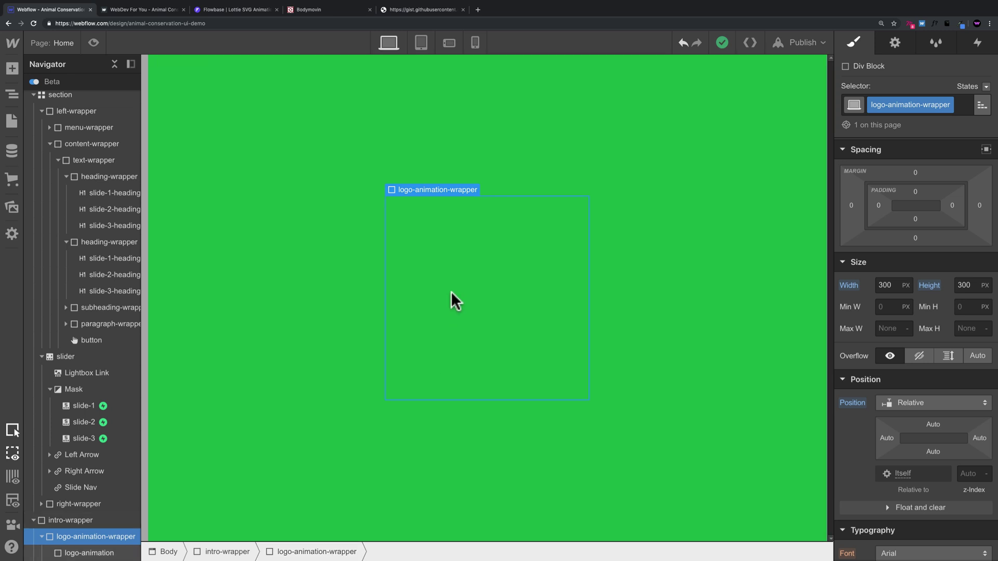
left_click(443, 206)
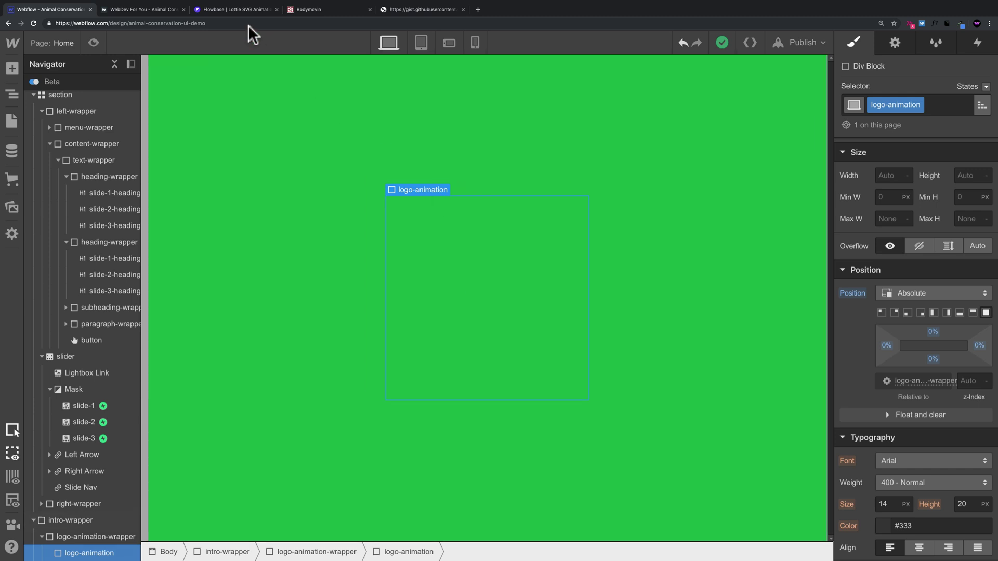
Step: Switch to the Flowbase Lottie guide and copy the bodymovin 5.5.0 lottie.js script tag from its section on adding the Lottie script
left_click(229, 9)
scroll(470, 322, "down", 5)
scroll(470, 327, "down", 13)
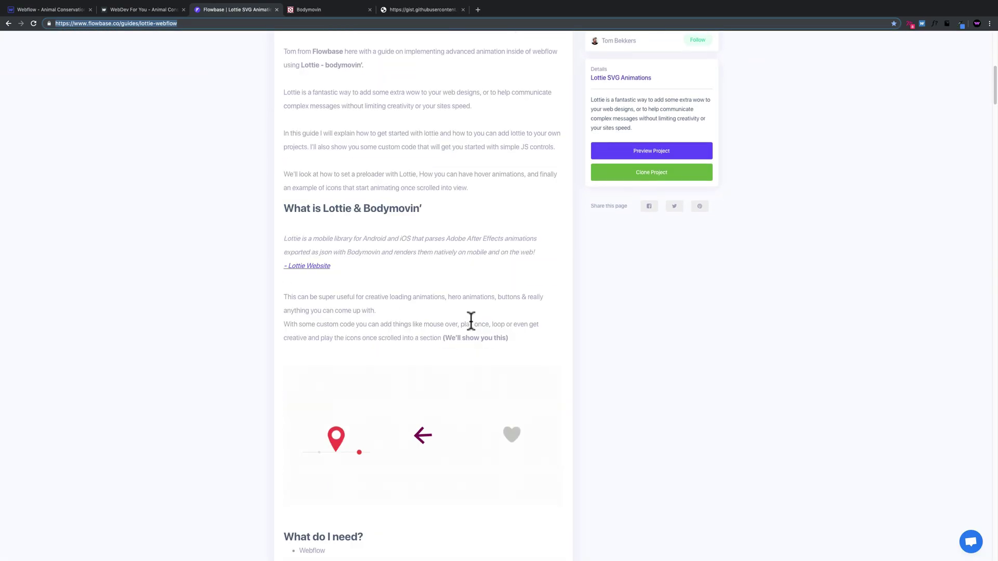
scroll(470, 319, "down", 8)
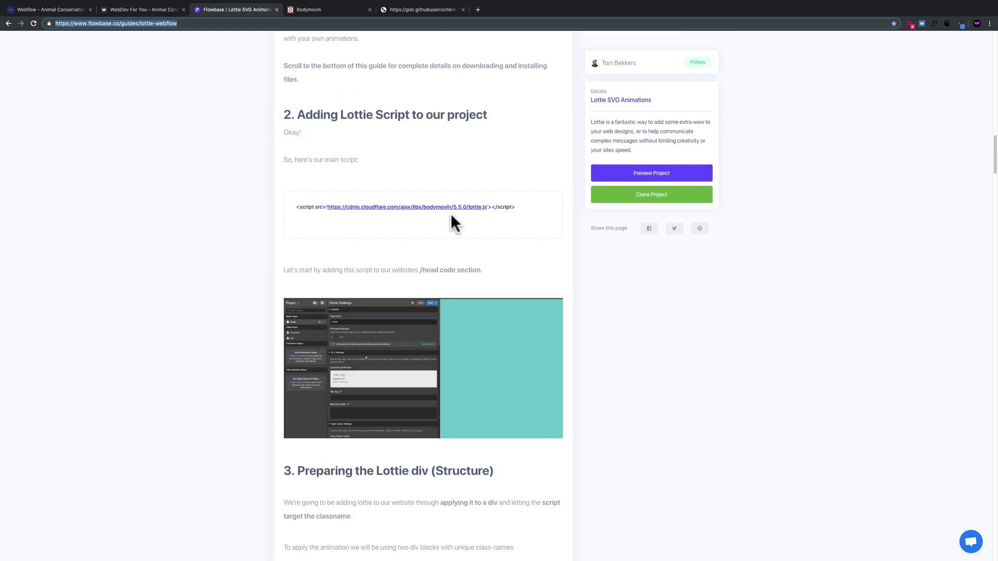
left_click_drag(294, 206, 508, 214)
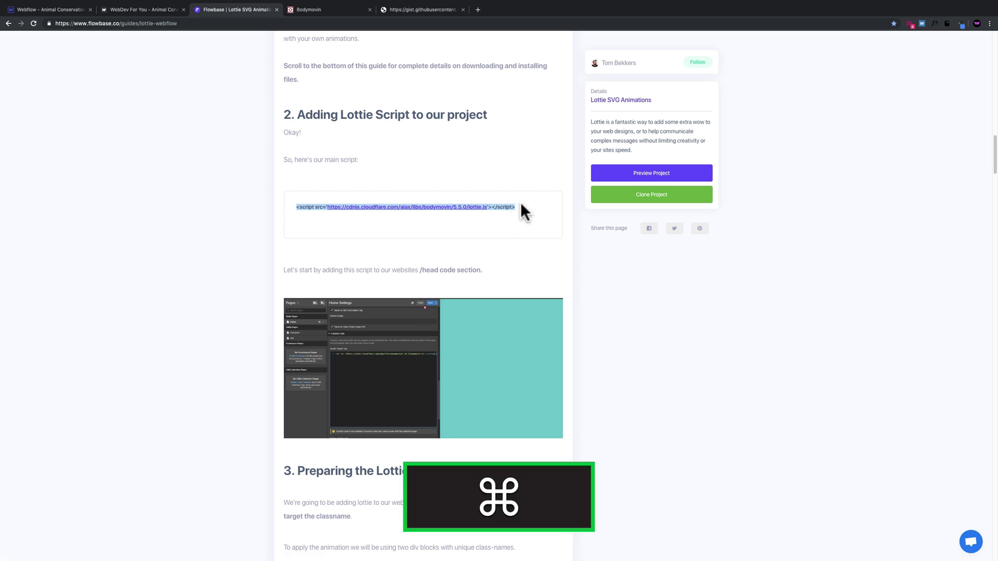
key("super+c")
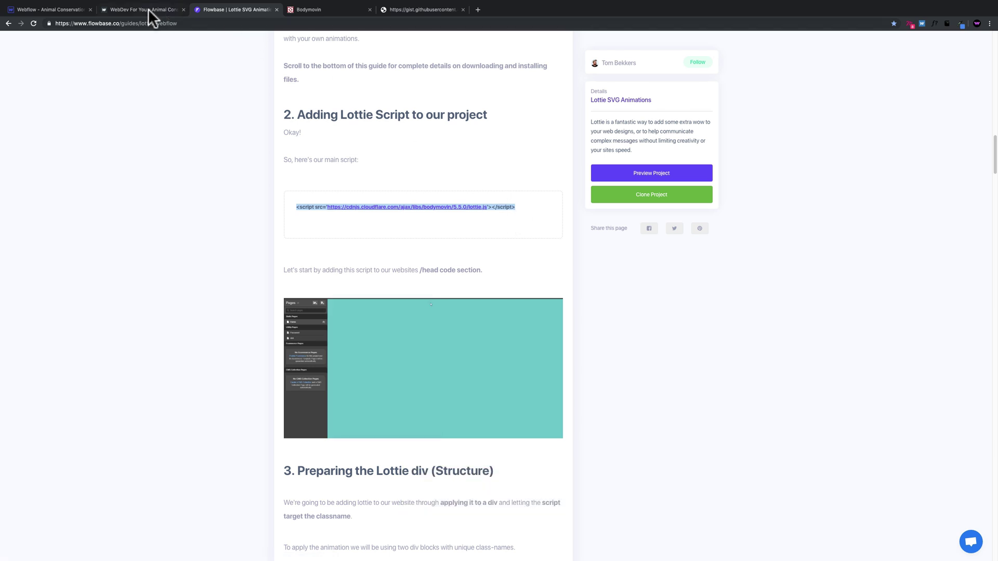
Step: Switch to the Webflow Designer, paste the lottie.js script tag into the Home page's before </body> custom code, and save the page settings
left_click(67, 10)
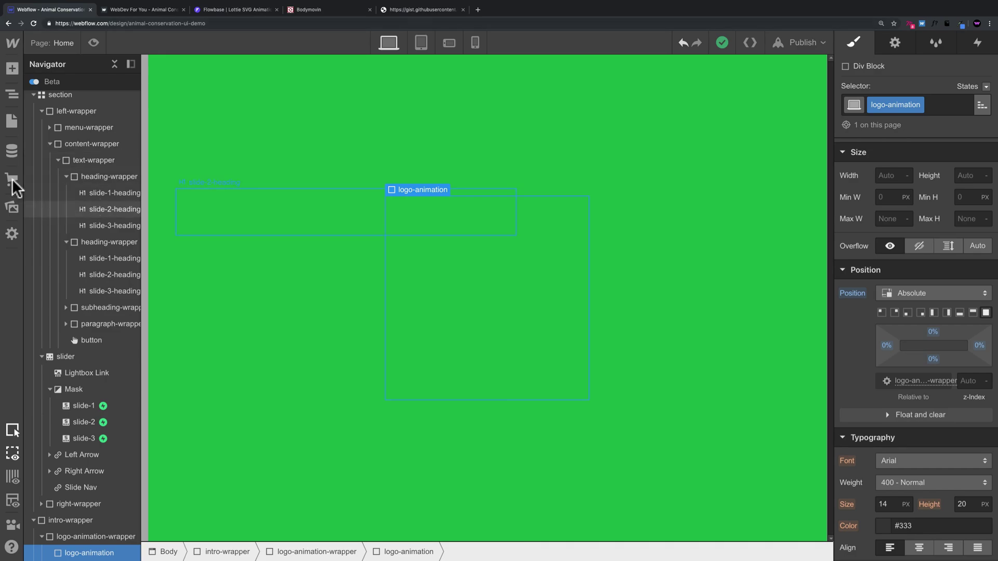
left_click(12, 121)
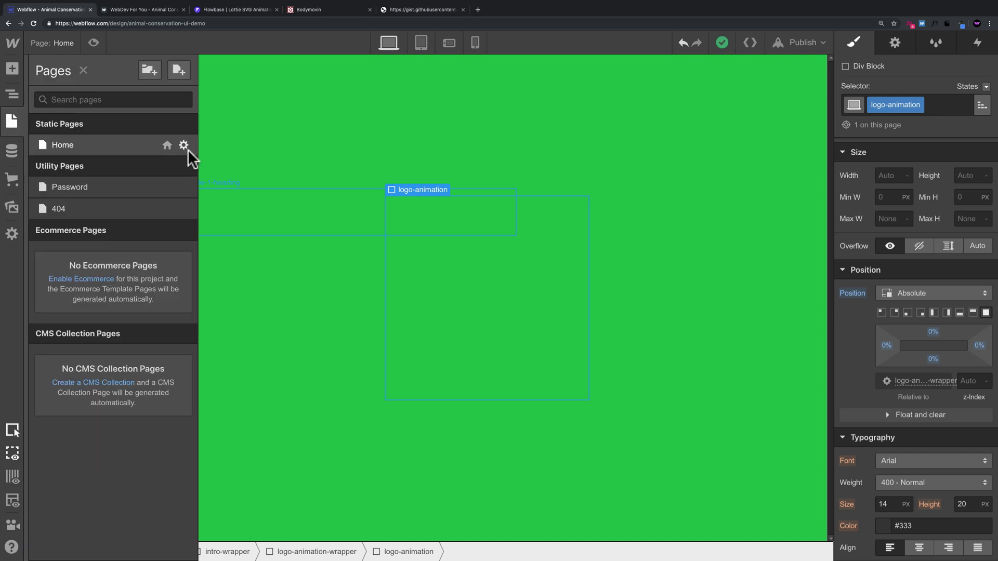
left_click(184, 145)
scroll(307, 294, "down", 15)
scroll(304, 292, "down", 15)
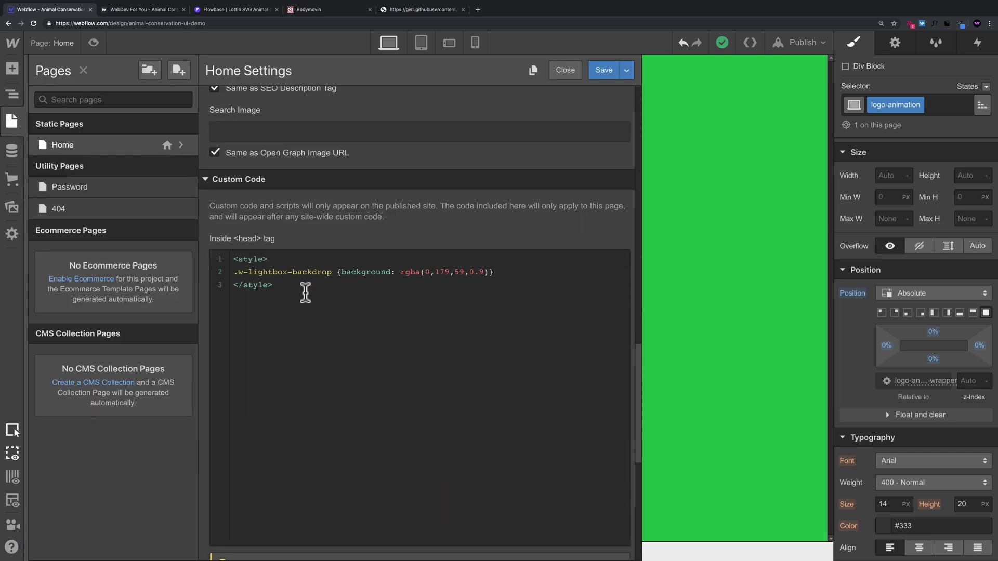
left_click(265, 363)
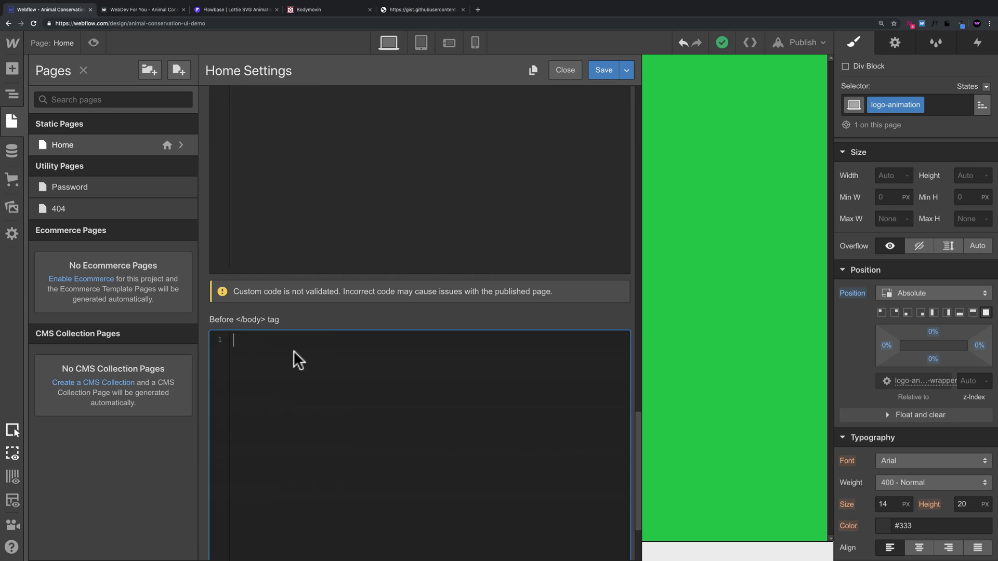
key("super+v")
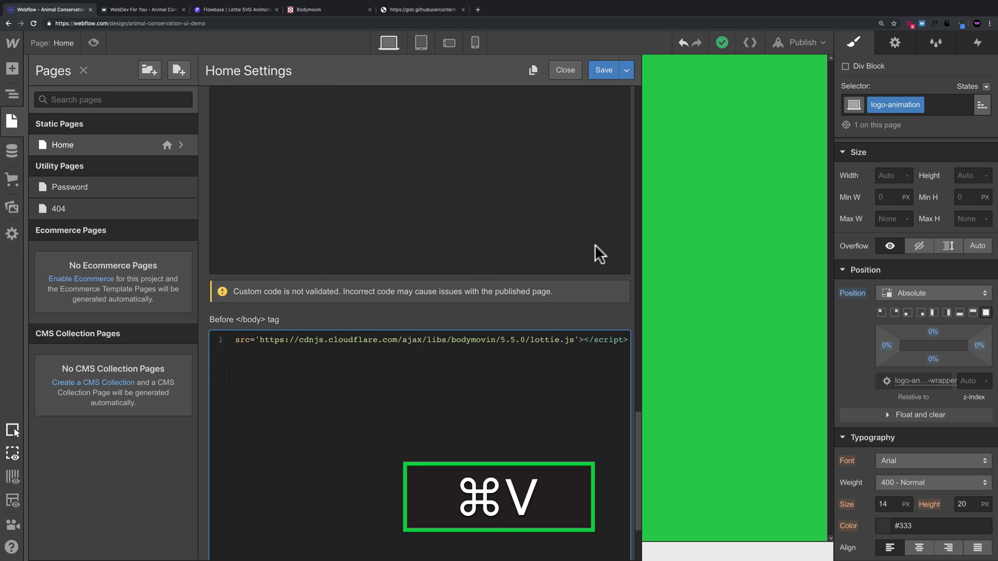
left_click(602, 71)
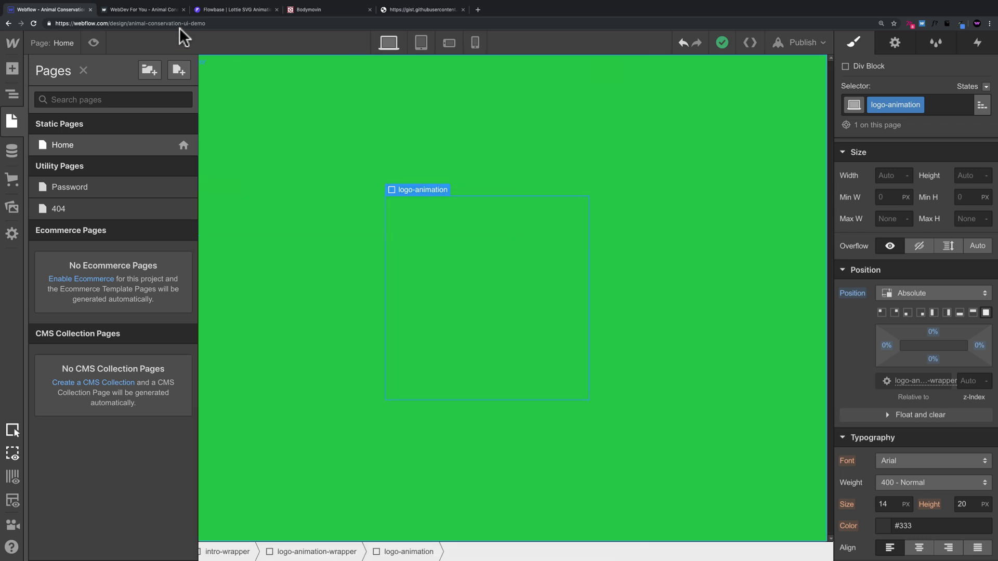
Step: Switch to the Flowbase guide and copy the full animation loader script from the section just before hosting the animation file
left_click(233, 10)
scroll(491, 288, "down", 20)
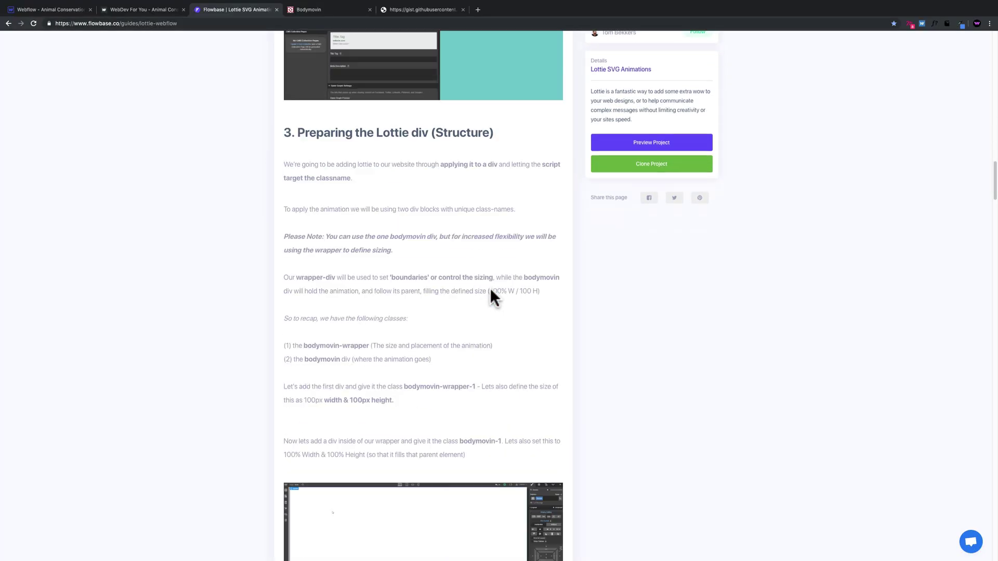
scroll(490, 288, "down", 5)
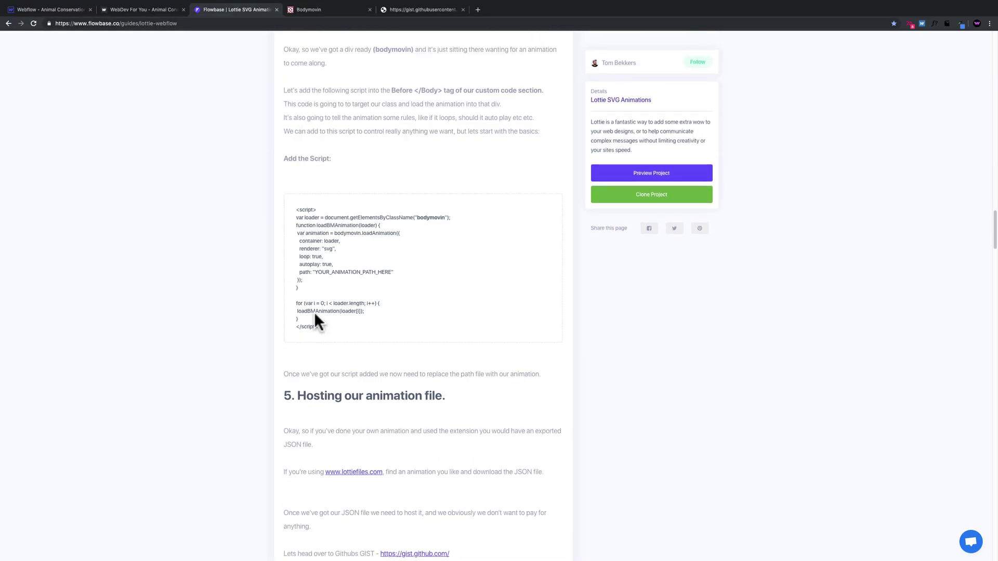
left_click_drag(318, 326, 294, 210)
key("super+c")
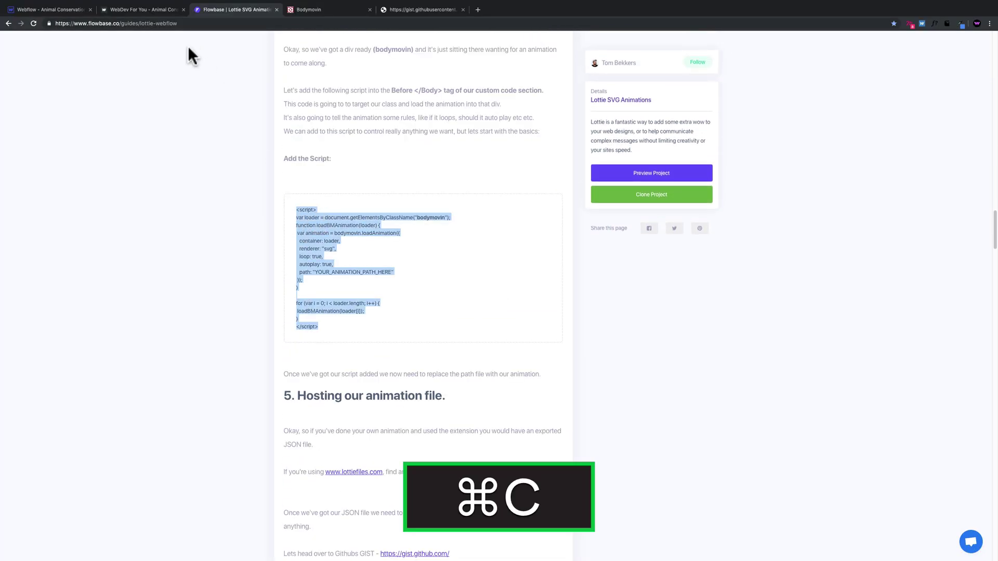
Step: Back in the Webflow Designer, paste the loader script on a new line below the lottie.js tag in Home's before </body> code
left_click(44, 9)
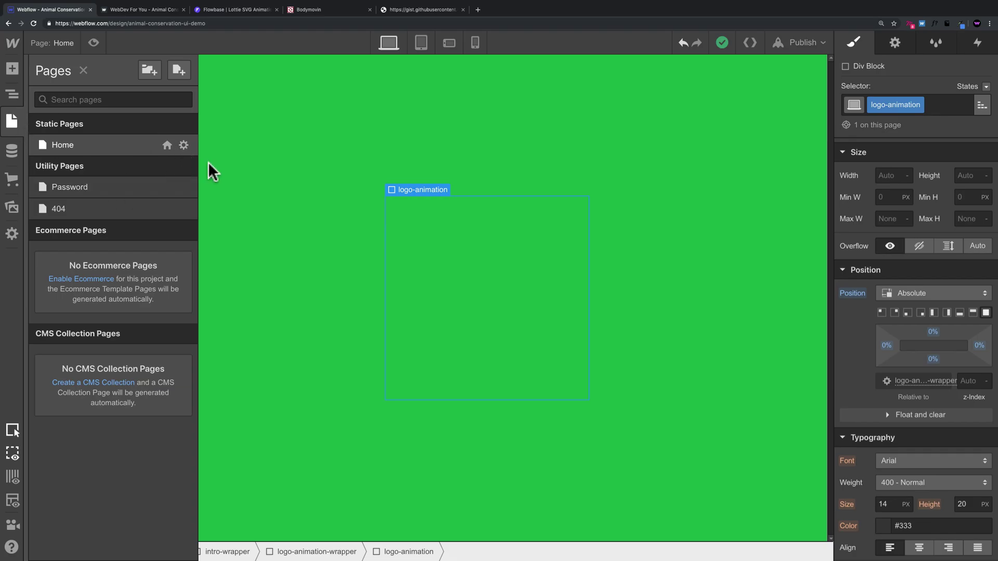
left_click(184, 145)
scroll(478, 293, "down", 10)
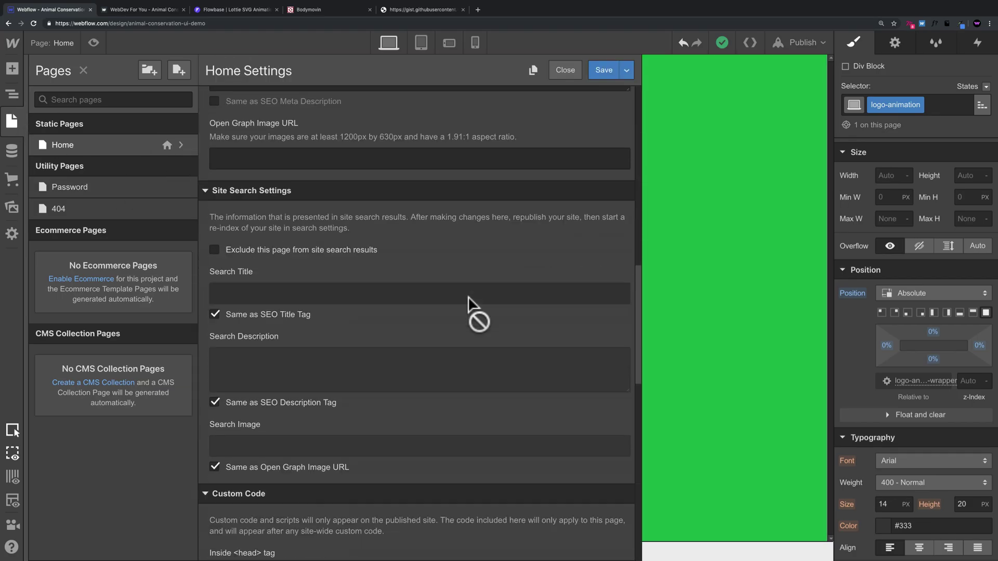
scroll(468, 297, "down", 10)
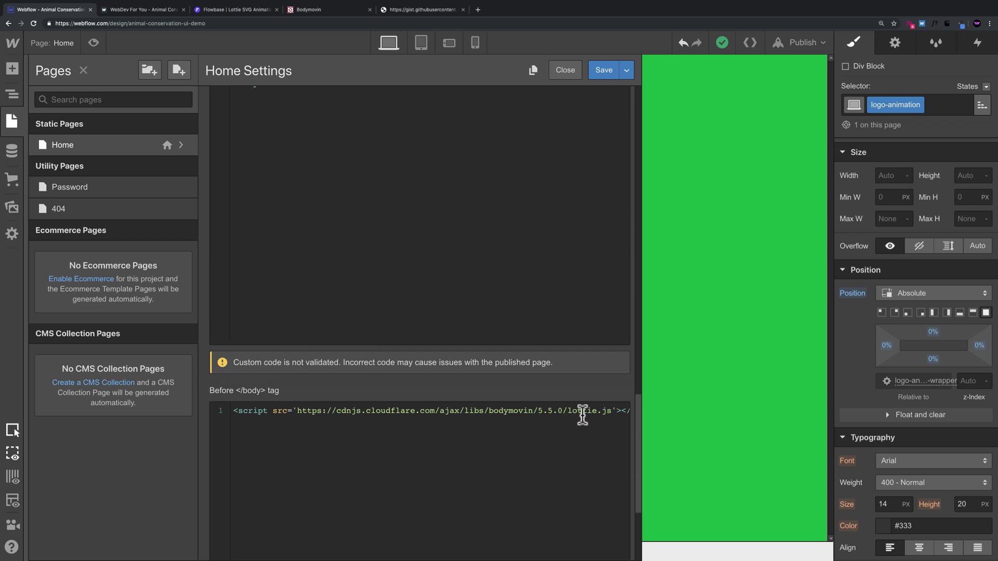
left_click_drag(583, 416, 626, 416)
left_click(629, 416)
key("Return")
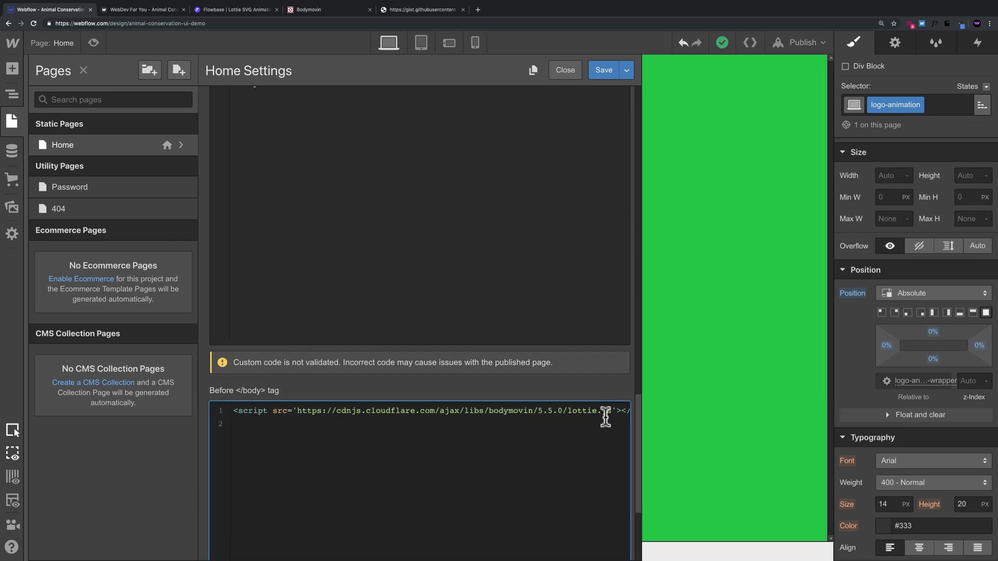
key("super+v")
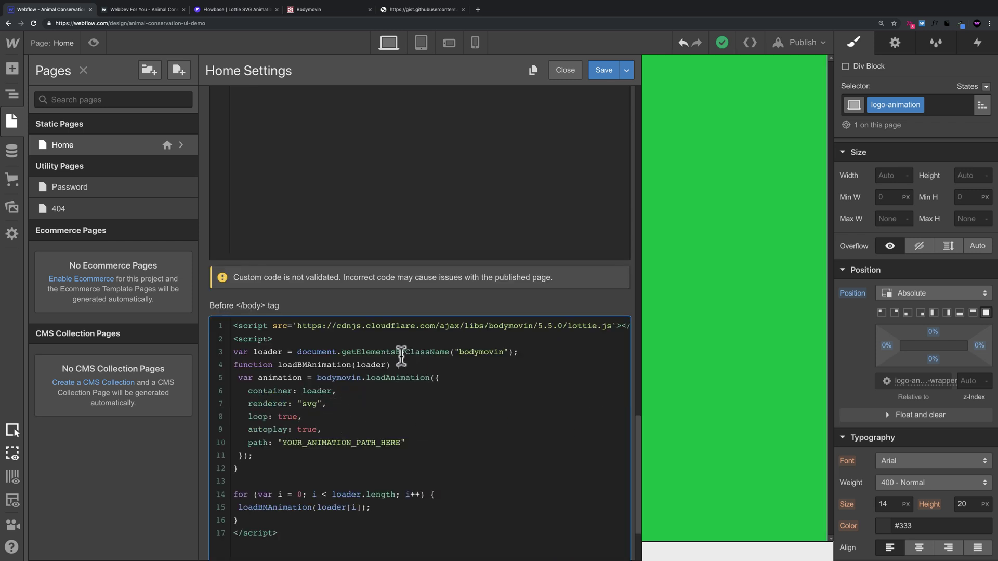
Step: In the loader script, set the target class name to logo-animation and loop to false
double_click(489, 353)
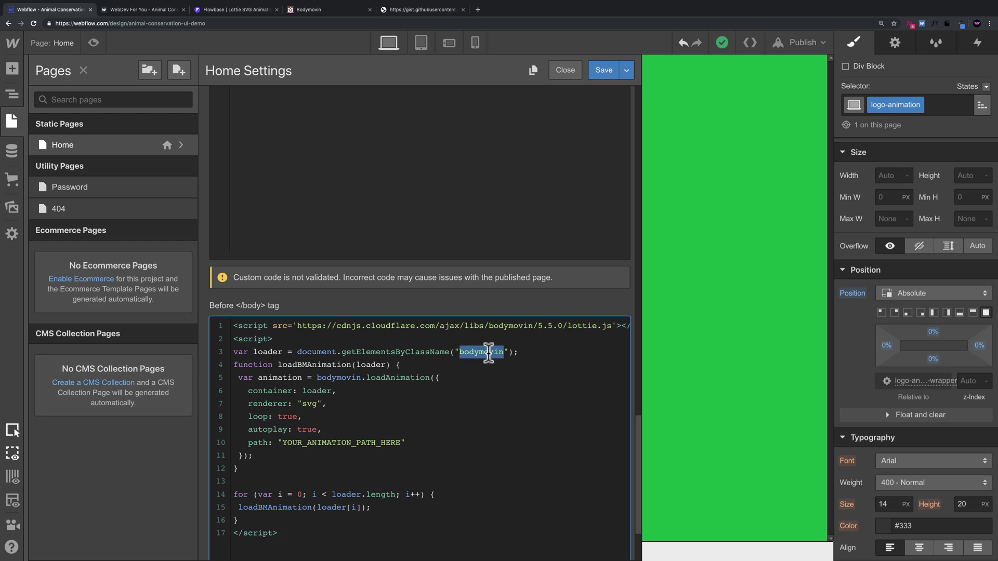
type("logo-animati")
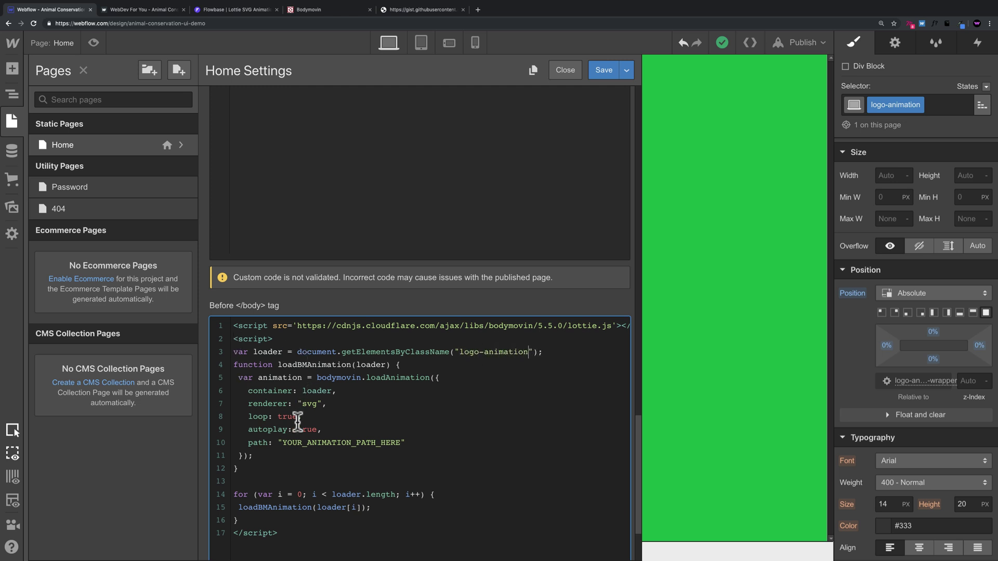
double_click(289, 417)
type("fals")
Step: Replace the YOUR_ANIMATION_PATH_HERE placeholder in the loader script with the raw gist URL of consrv-logo.json, copied from its browser page
left_click_drag(284, 443, 399, 444)
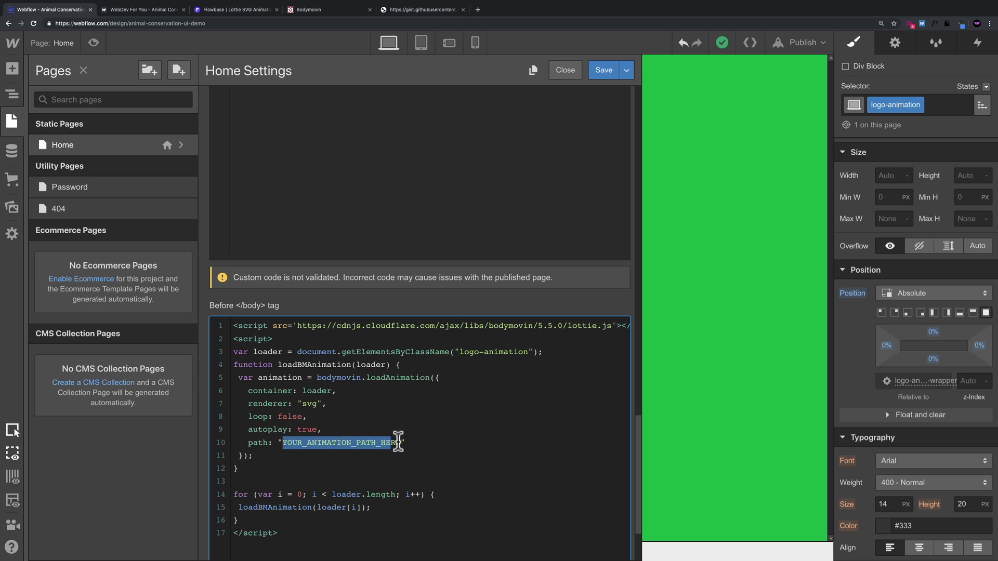
left_click(399, 444)
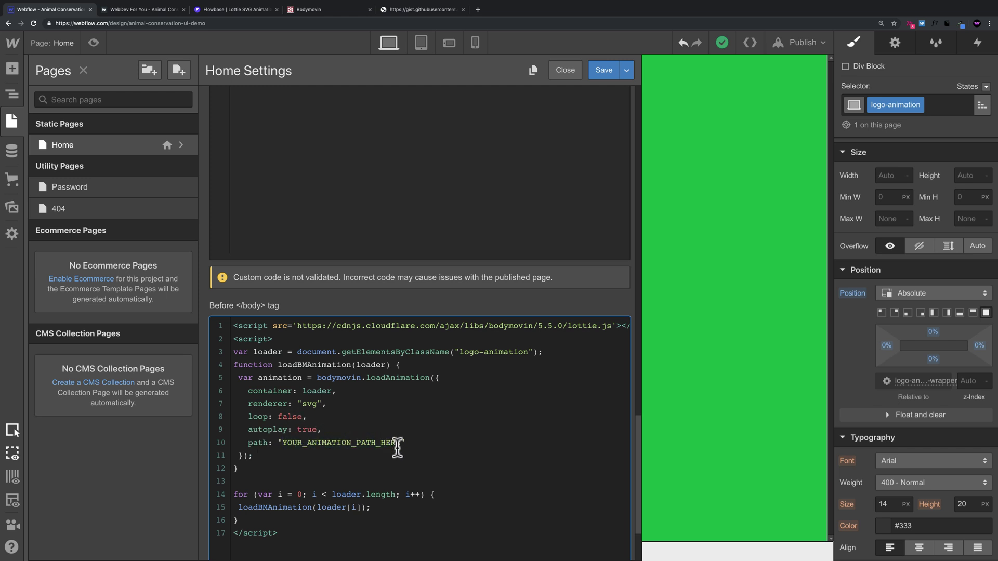
left_click(412, 9)
left_click(356, 21)
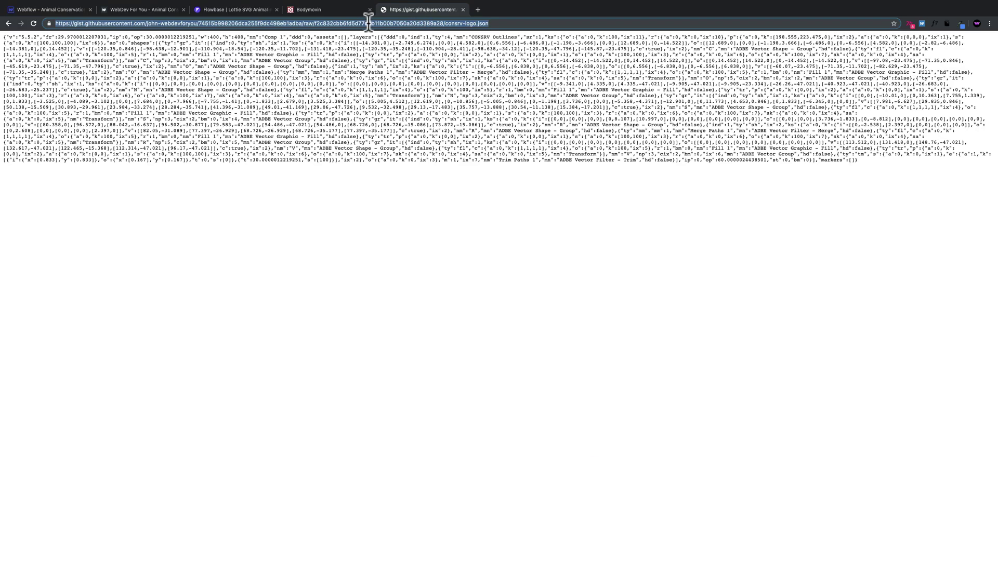
key("super+c")
left_click(59, 10)
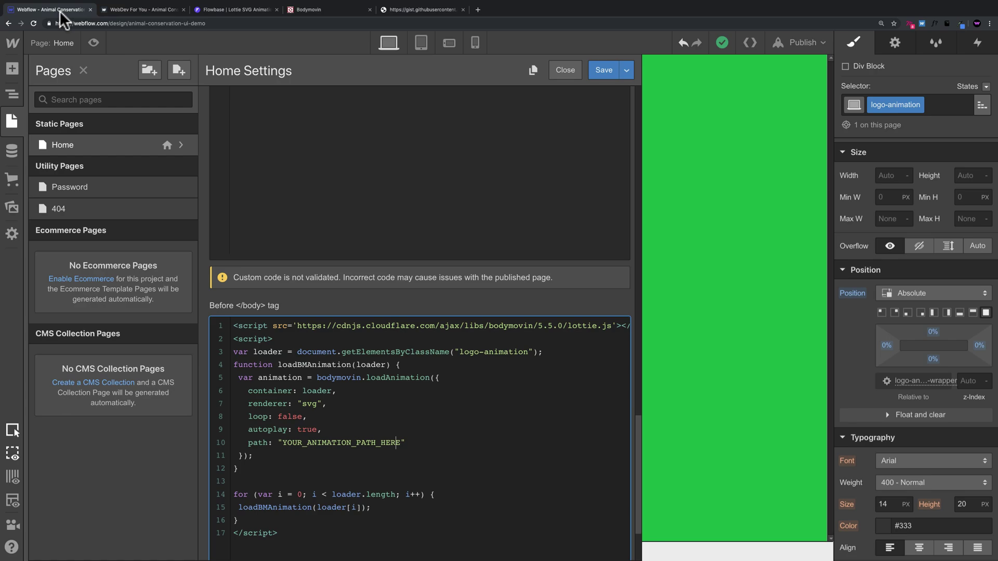
left_click_drag(283, 443, 400, 442)
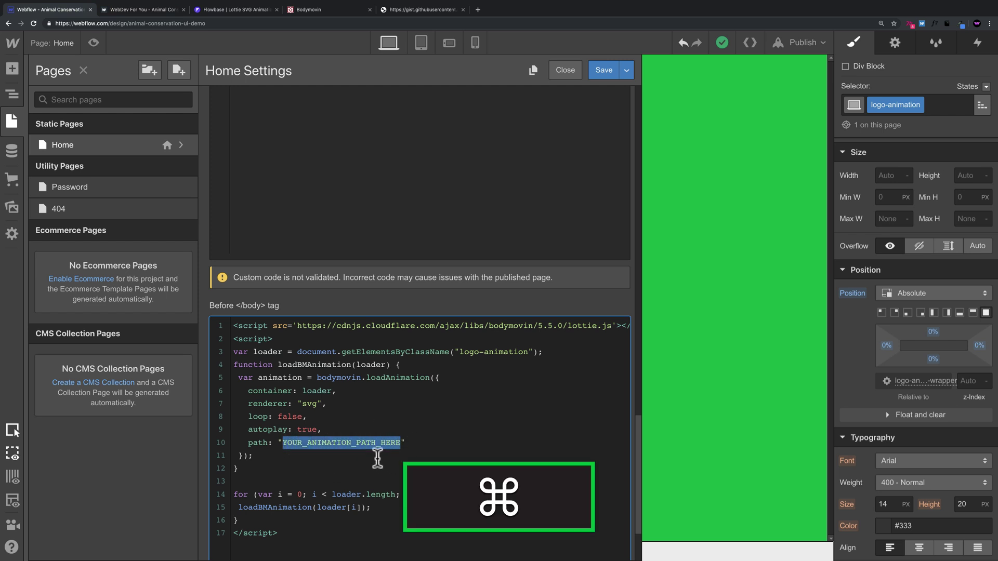
key("super+v")
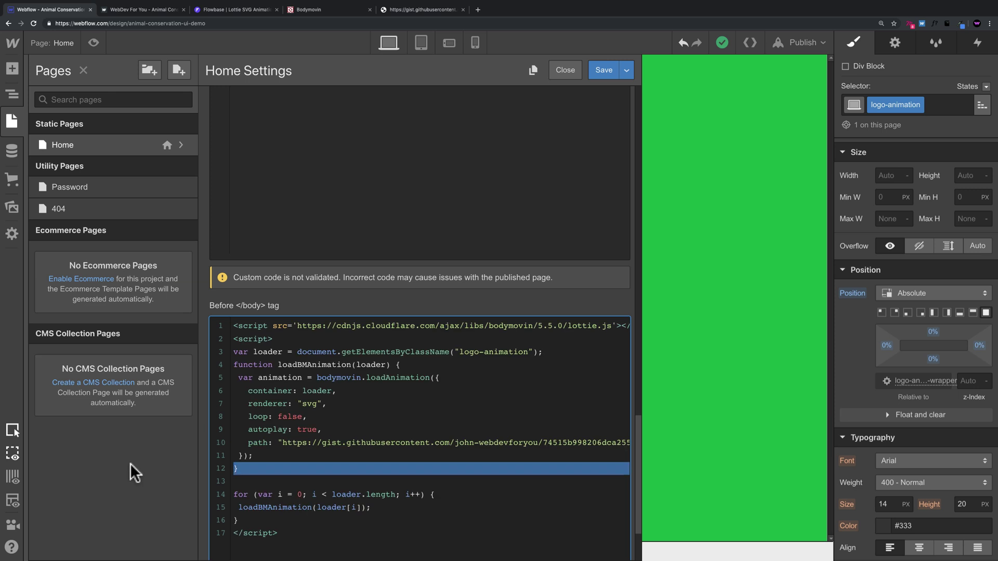
Step: Check the target class name and the gist URL path in the loader script
left_click(483, 354)
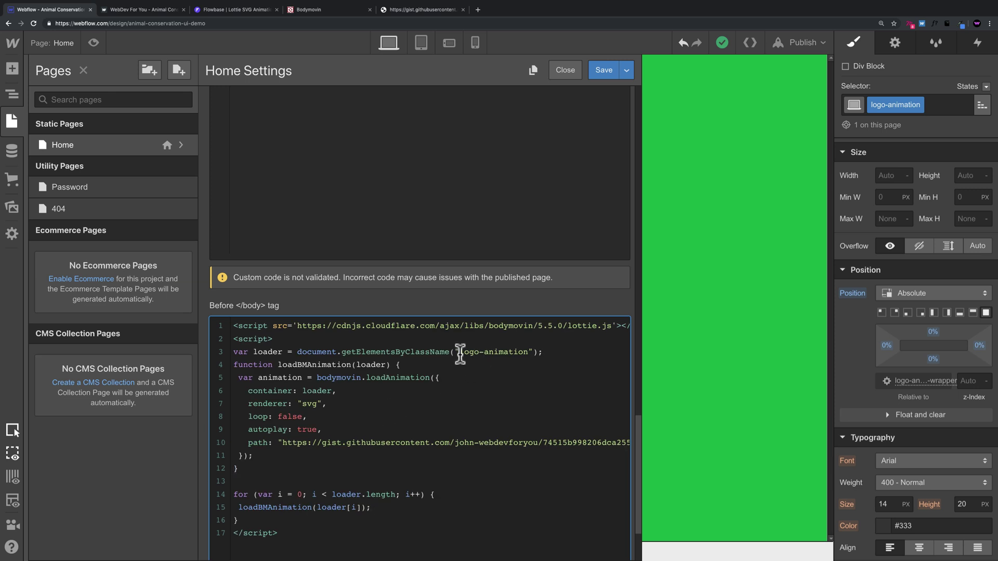
left_click_drag(460, 354, 499, 354)
left_click(507, 354)
left_click_drag(301, 443, 437, 442)
left_click(279, 444)
left_click_drag(282, 442, 312, 442)
left_click(411, 443)
Step: Switch to GitHub Gist, review the consrv-logo.json gist and the blank new gist form, and return to the Webflow Designer
left_click(419, 10)
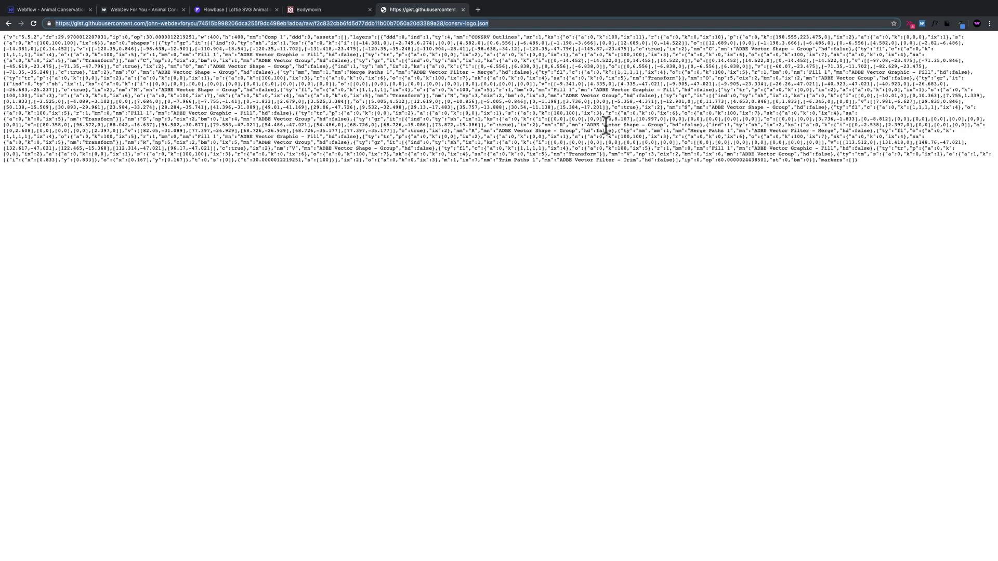
left_click(8, 23)
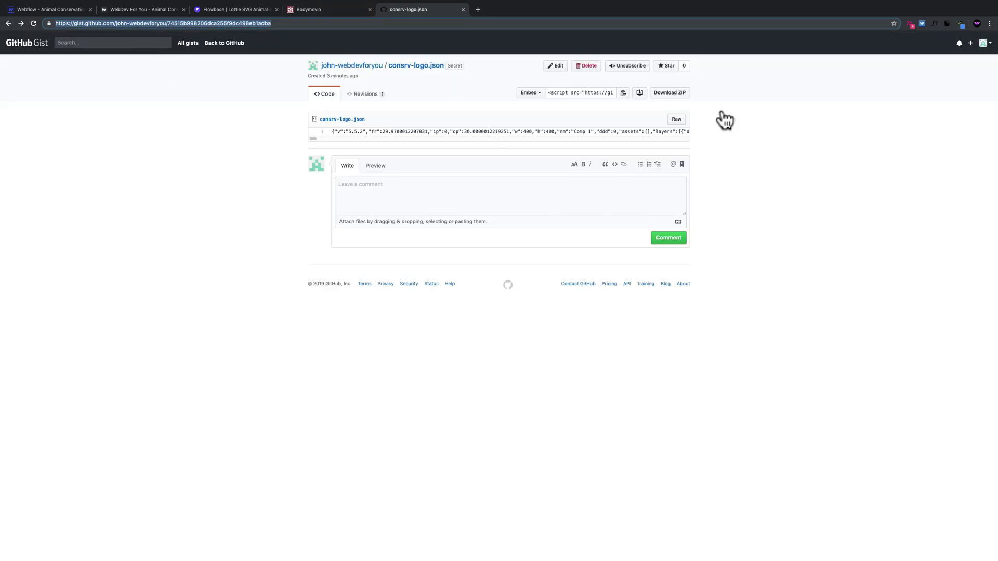
left_click(971, 43)
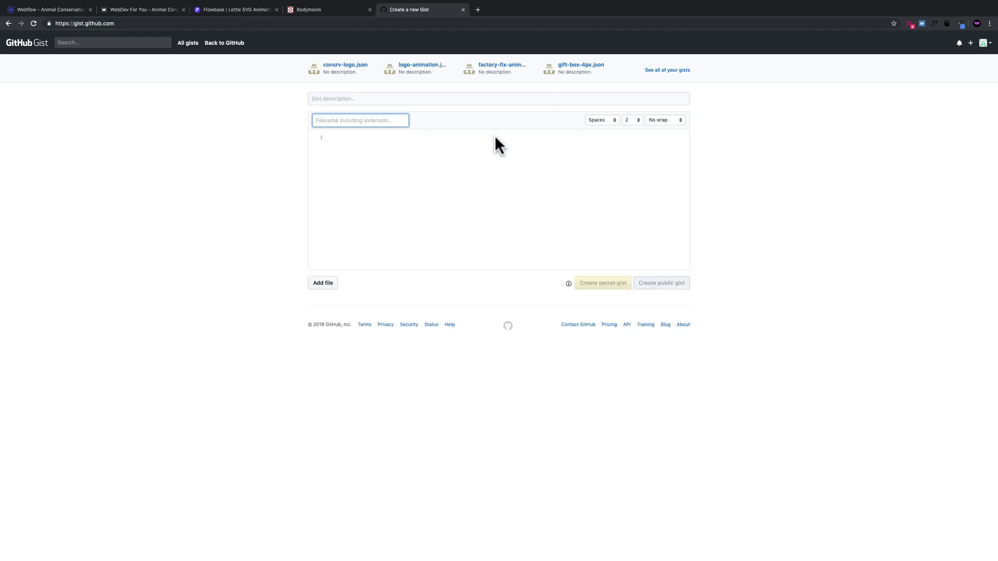
left_click(481, 192)
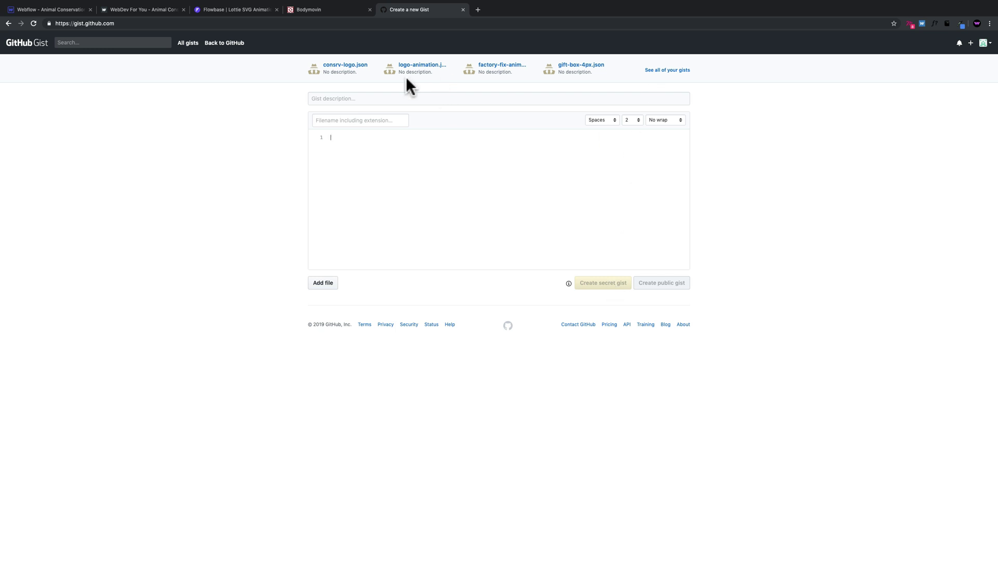
left_click(63, 9)
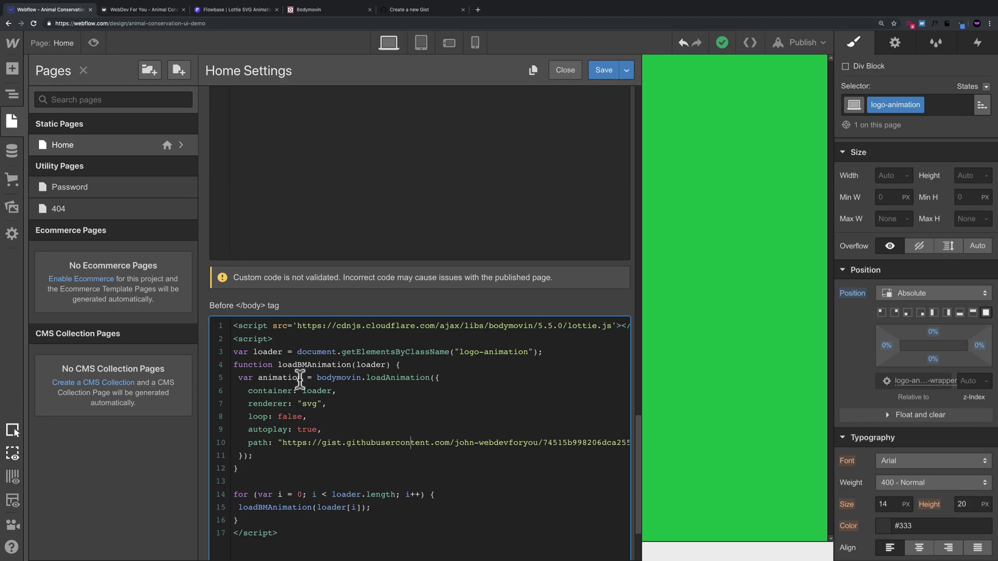
Step: Save the Home page settings and publish the site to its webflow.io domain, opening the live page
left_click(510, 360)
left_click(600, 70)
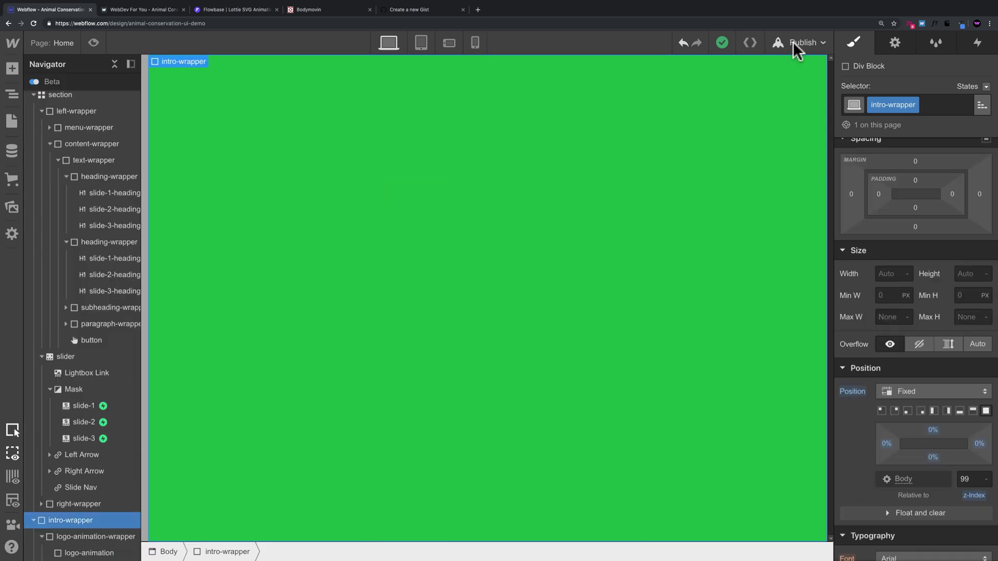
left_click(793, 43)
left_click(687, 177)
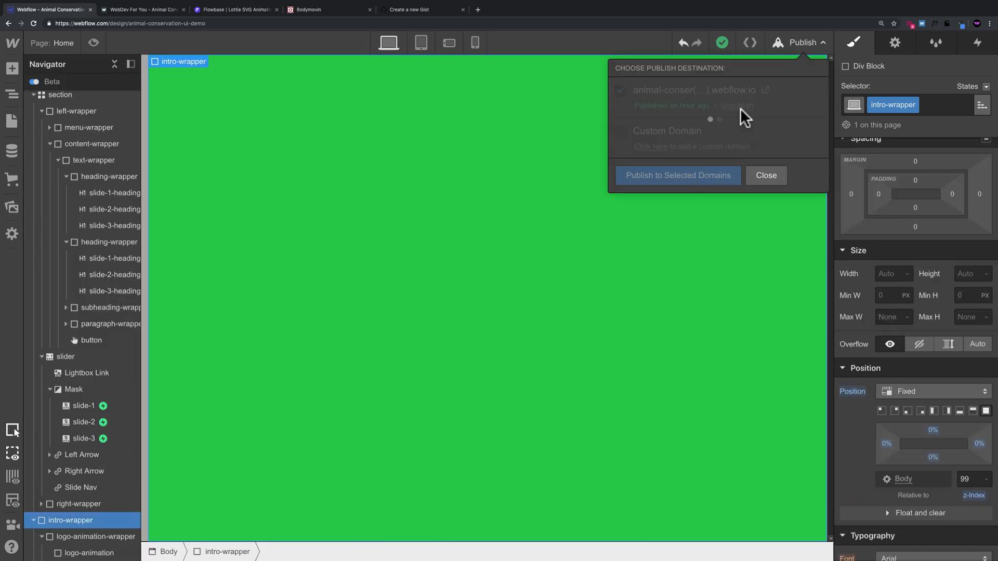
left_click(764, 90)
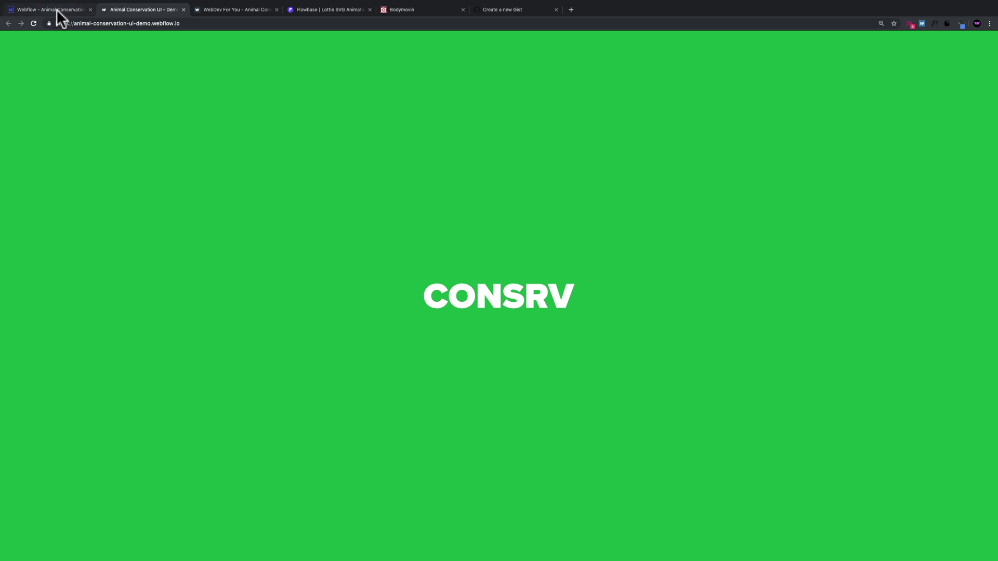
Step: Return to the Webflow Designer and add a second Page load trigger to the page interactions
key("ctrl+shift+Tab")
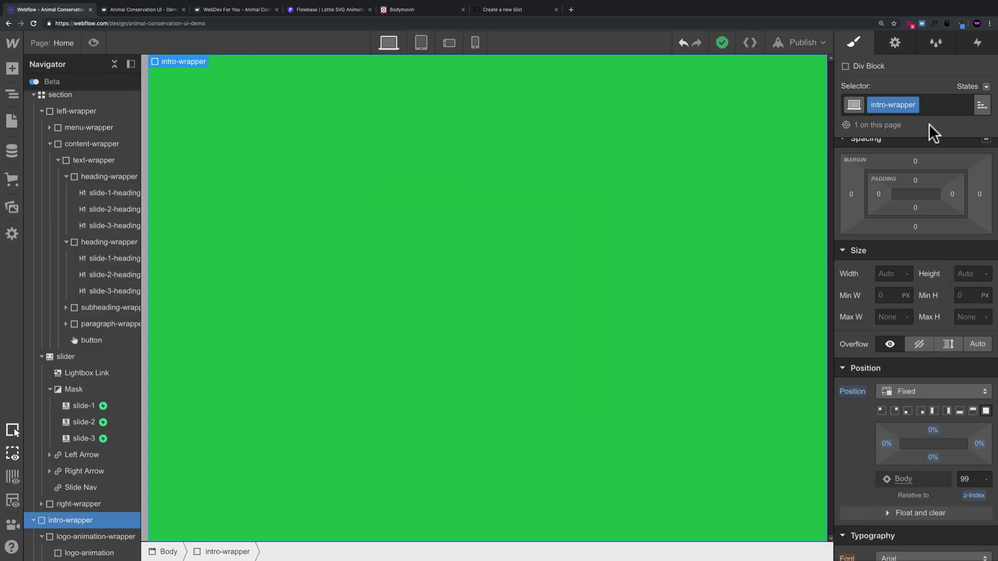
left_click(978, 44)
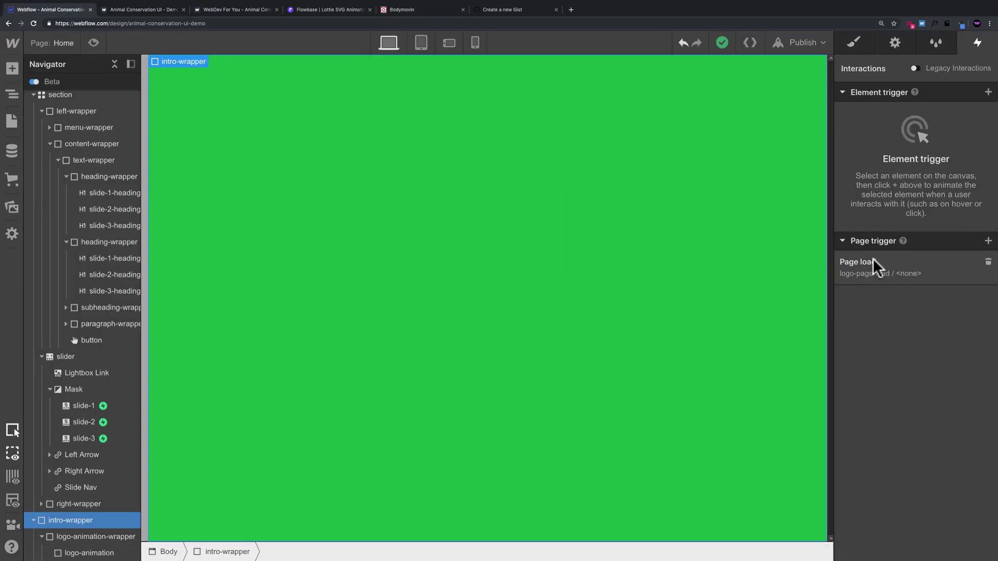
left_click(988, 241)
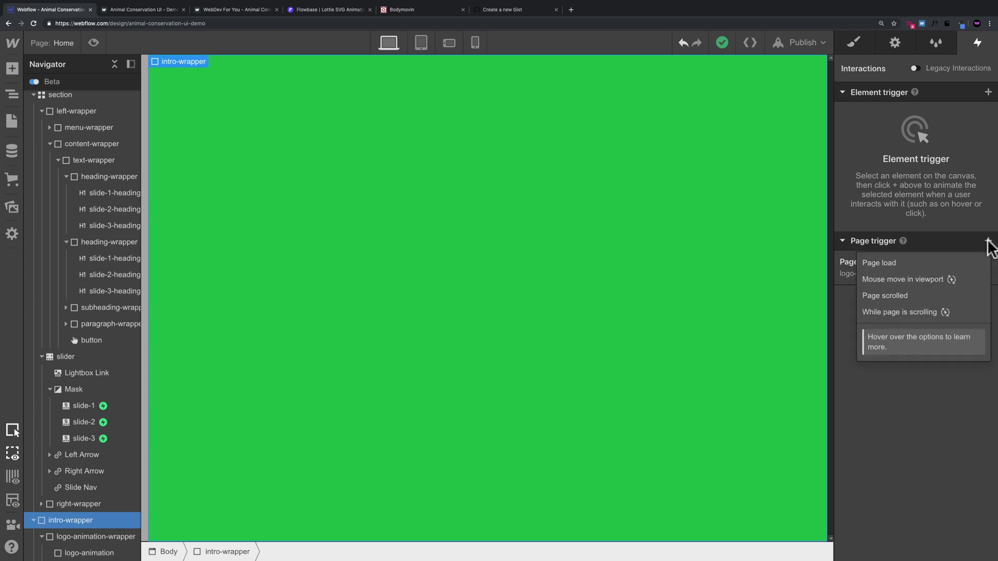
left_click(940, 263)
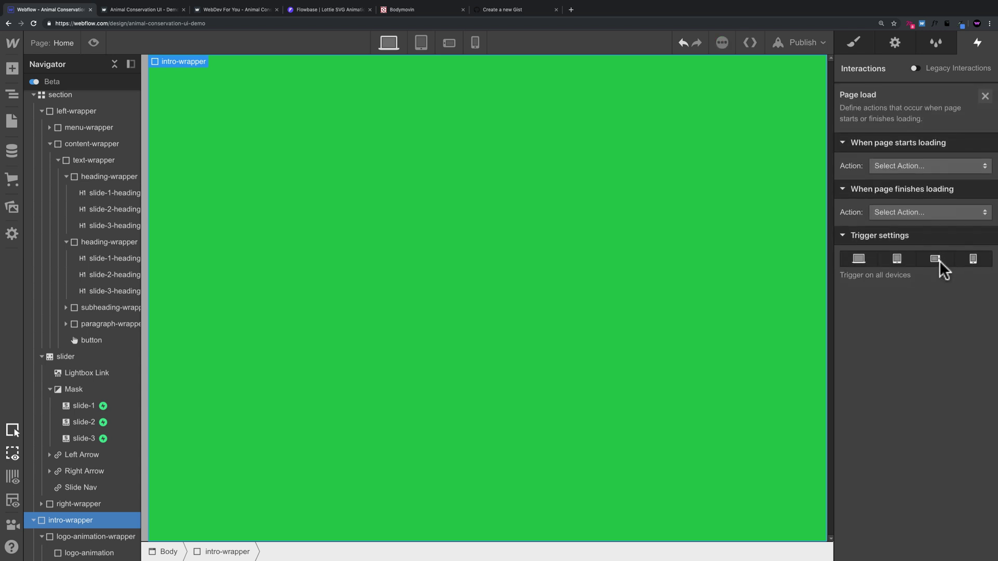
Step: Set the page-starts-loading action to start an animation and delete the existing logo-page-load timed animation
left_click(916, 164)
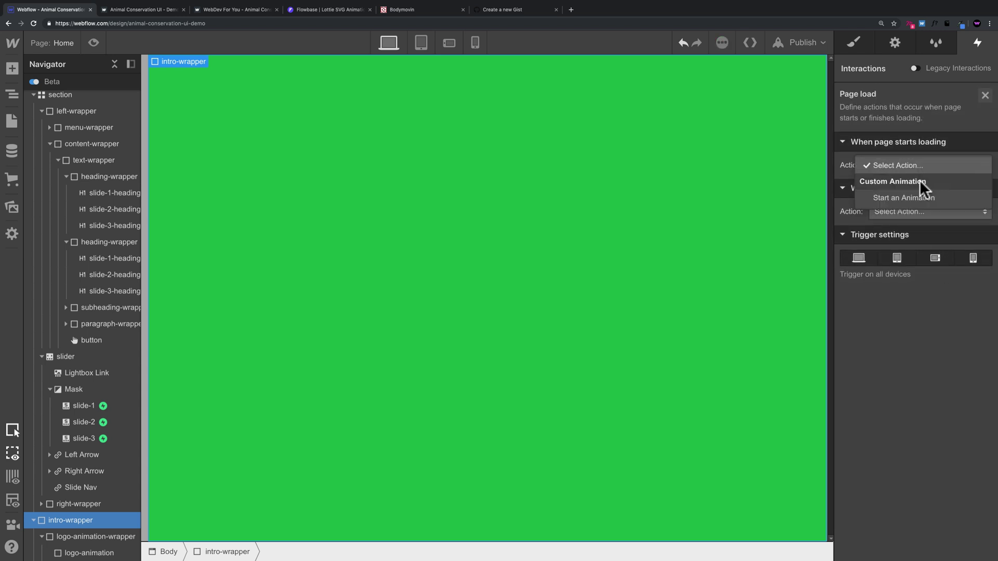
left_click(917, 197)
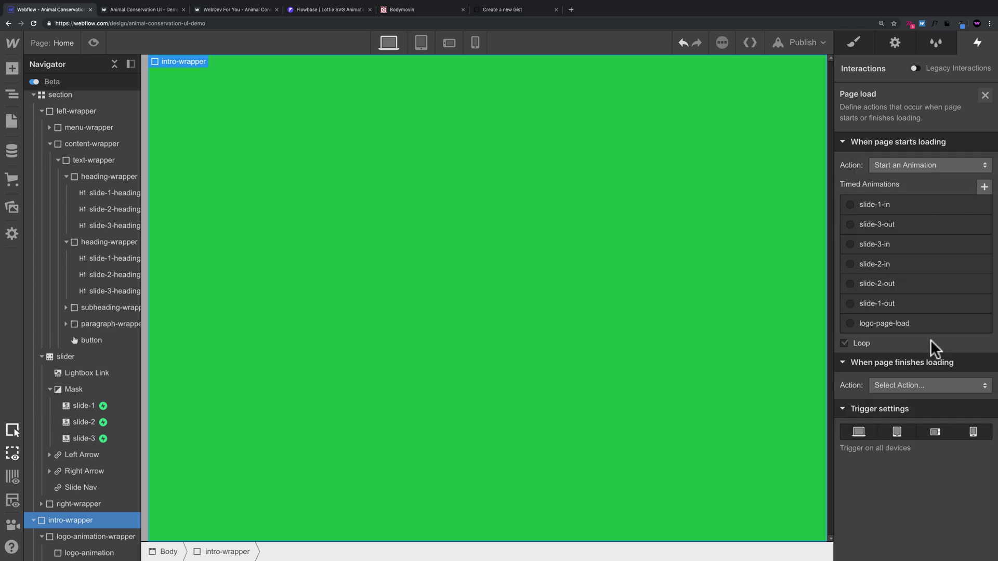
left_click(979, 323)
left_click(974, 394)
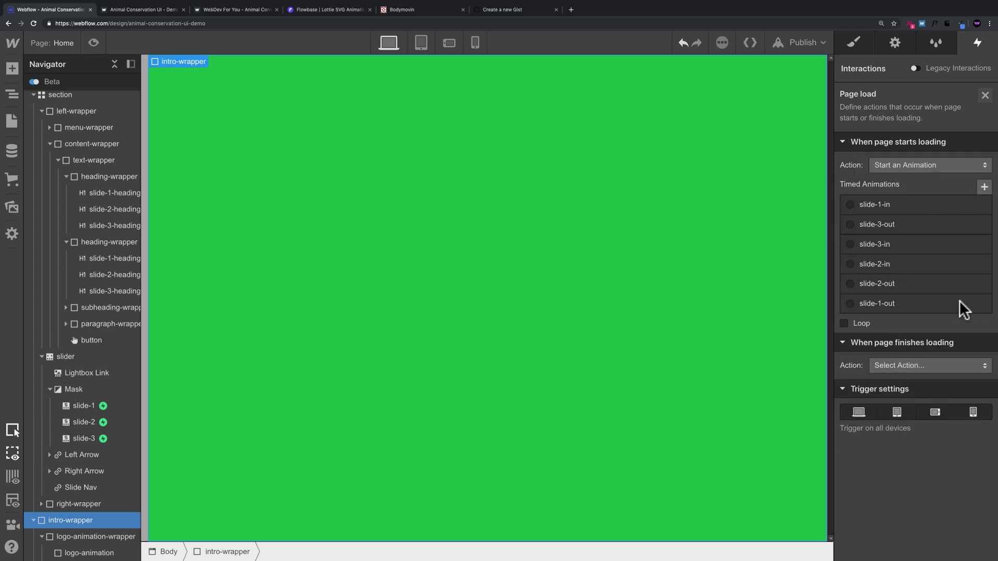
Step: Create a new timed animation named logo-page-load for when the page starts loading
left_click(983, 187)
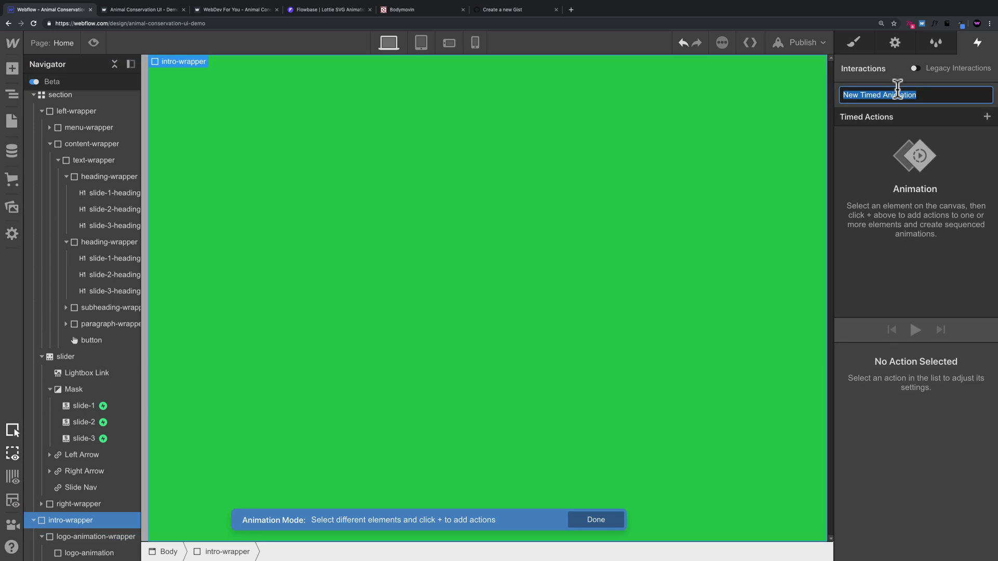
type("logo")
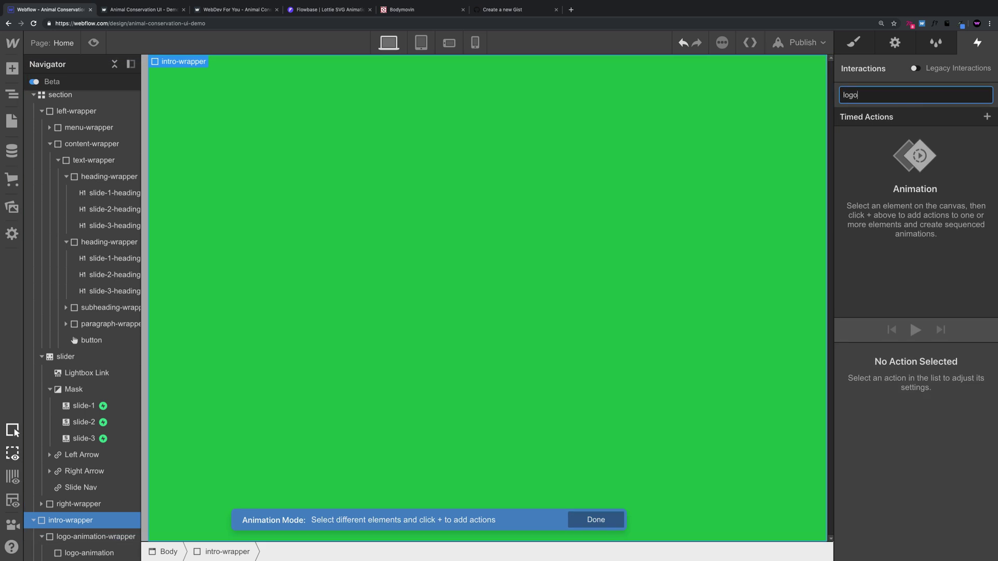
type("-page-load")
key("Return")
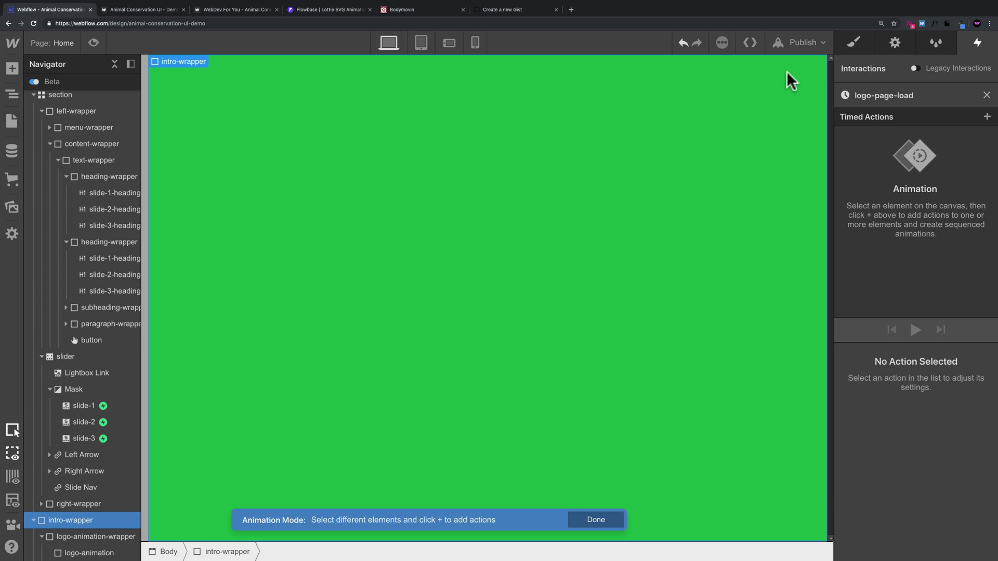
Step: Add a Move action on intro-wrapper with a vertical (Y) offset of -100%
left_click(988, 116)
left_click(923, 154)
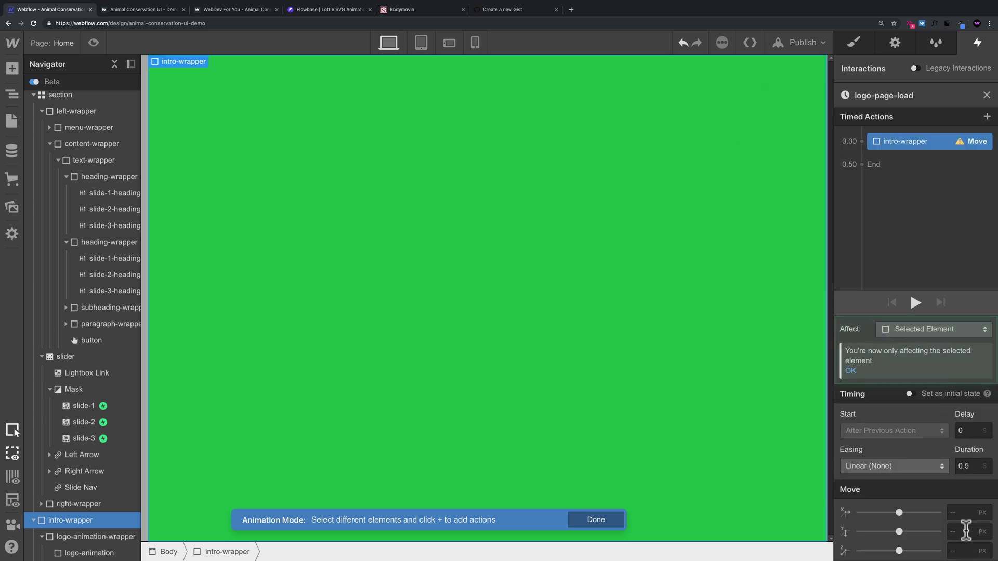
left_click(965, 531)
type("-100%")
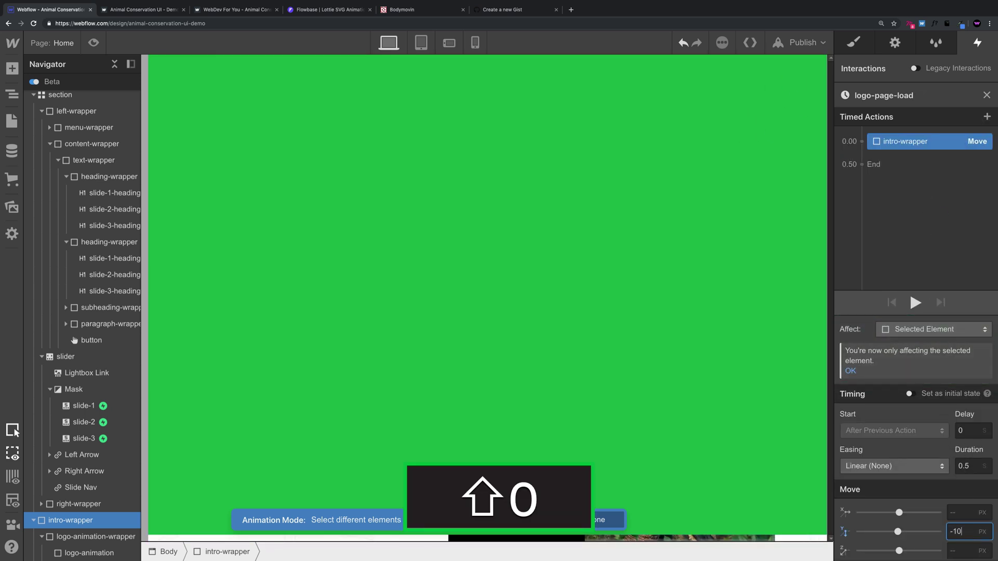
key("shift+Return")
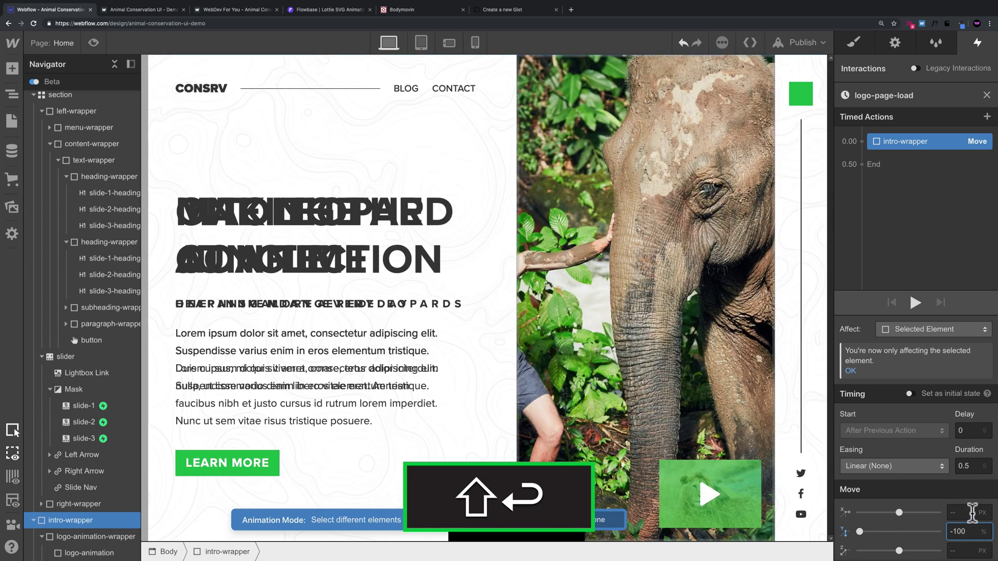
Step: Set the intro-wrapper move's easing to Out Quad and its delay to 1 second
left_click(913, 460)
left_click(883, 322)
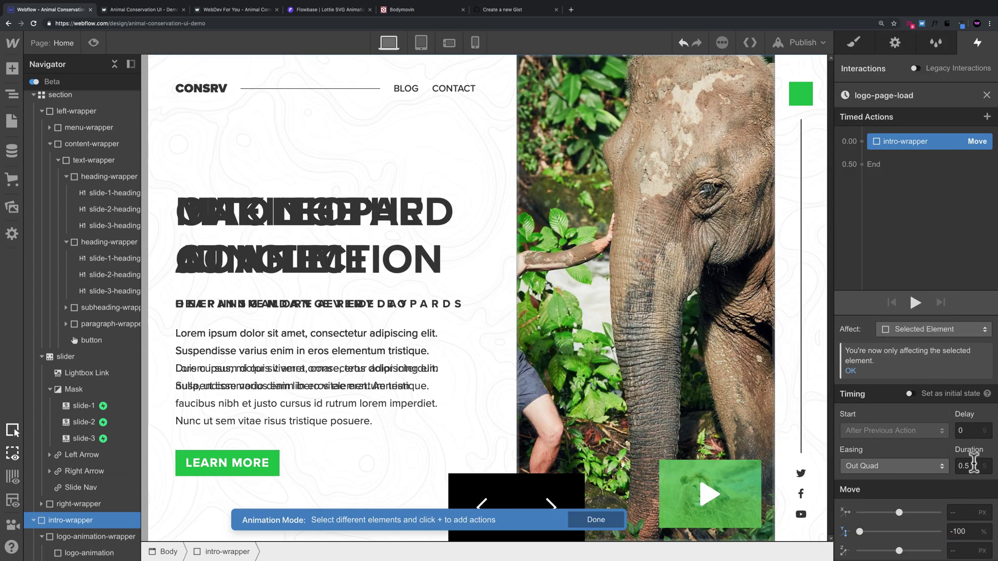
left_click(961, 431)
type("1")
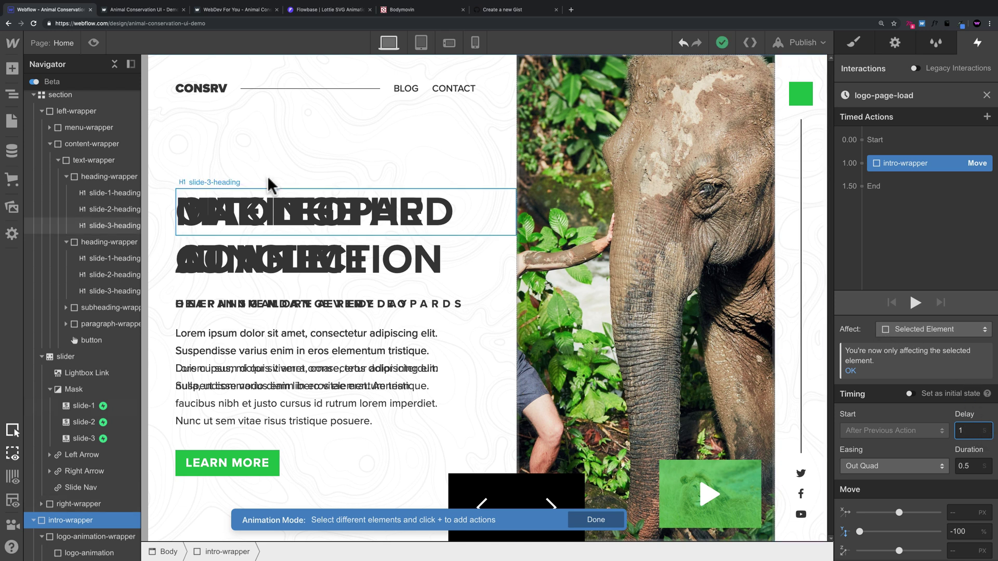
Step: Preview the page in the Designer, publish the site to its webflow.io domain and open the live page
left_click(98, 38)
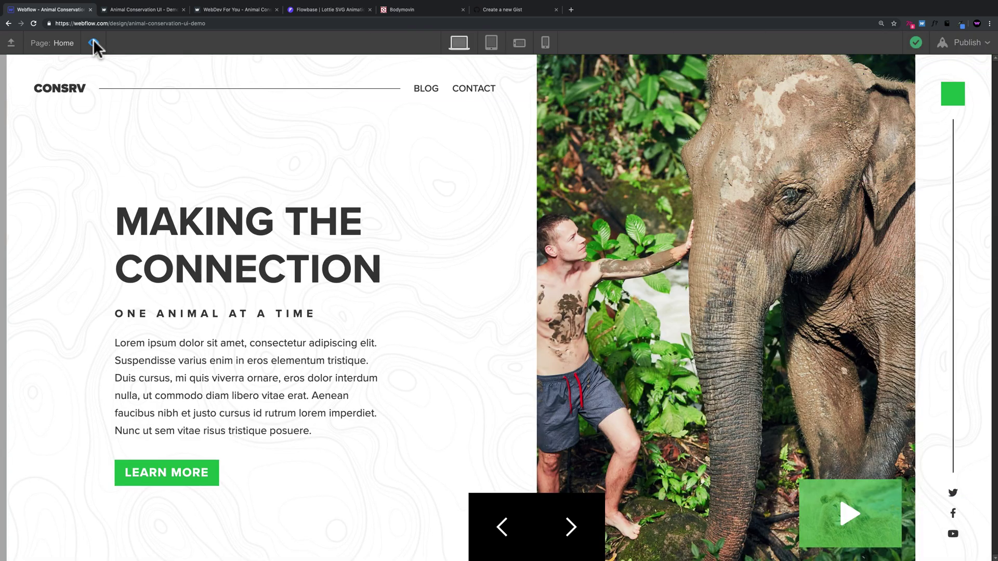
key("super+shift+p")
left_click(800, 42)
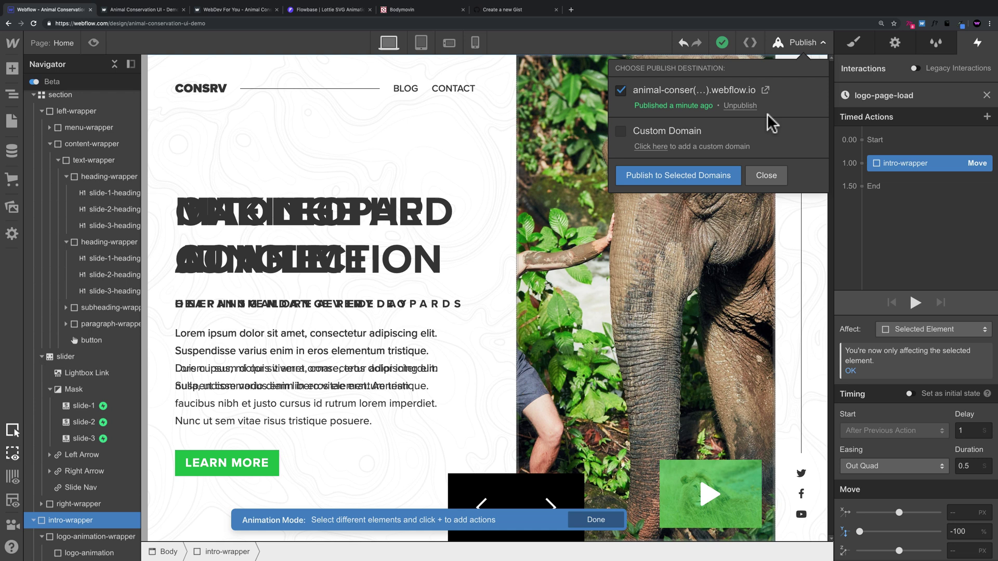
left_click(724, 177)
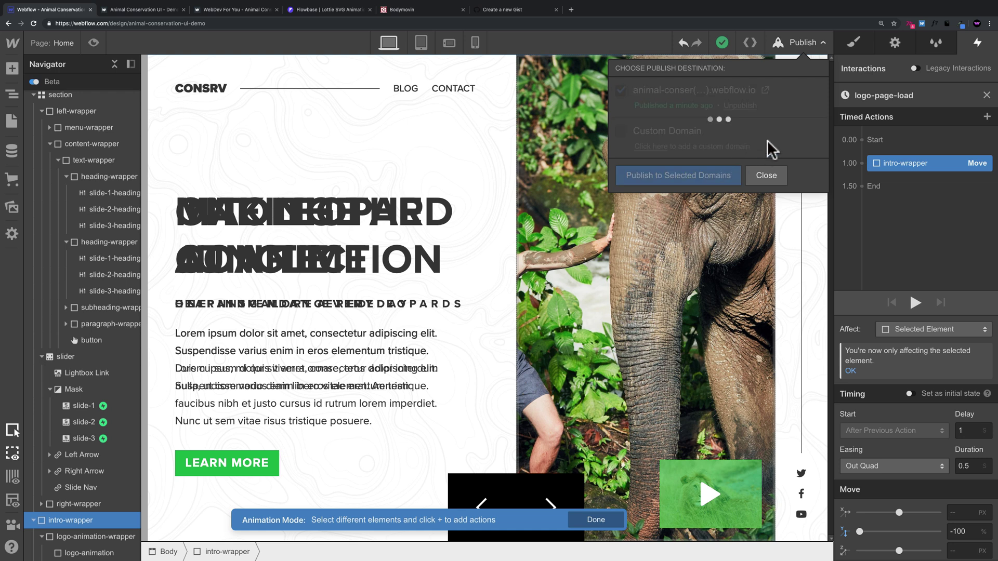
left_click(765, 88)
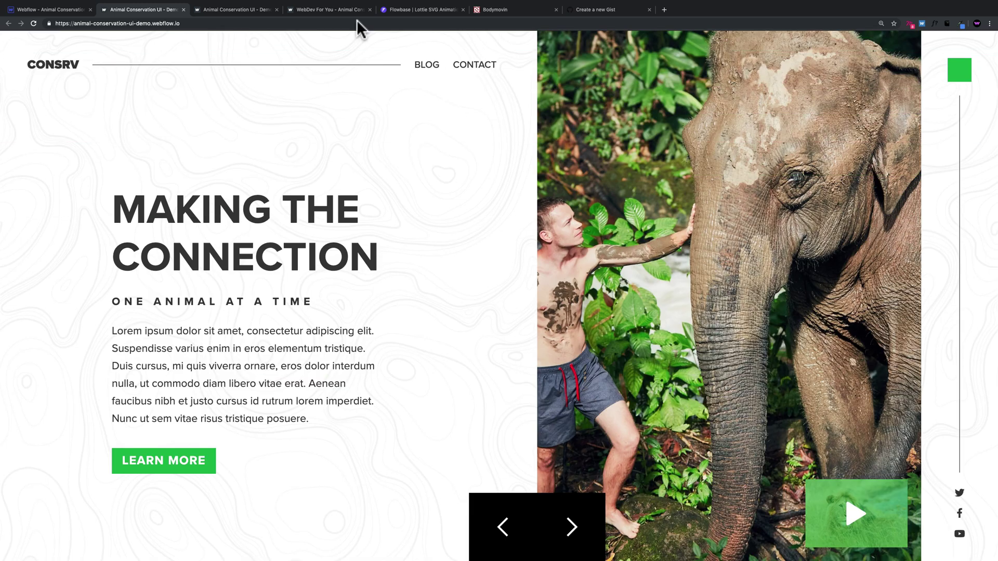
Step: Back in the Webflow Designer, set the intro-wrapper move's delay to 2 seconds and republish the site, opening the live page
left_click(33, 9)
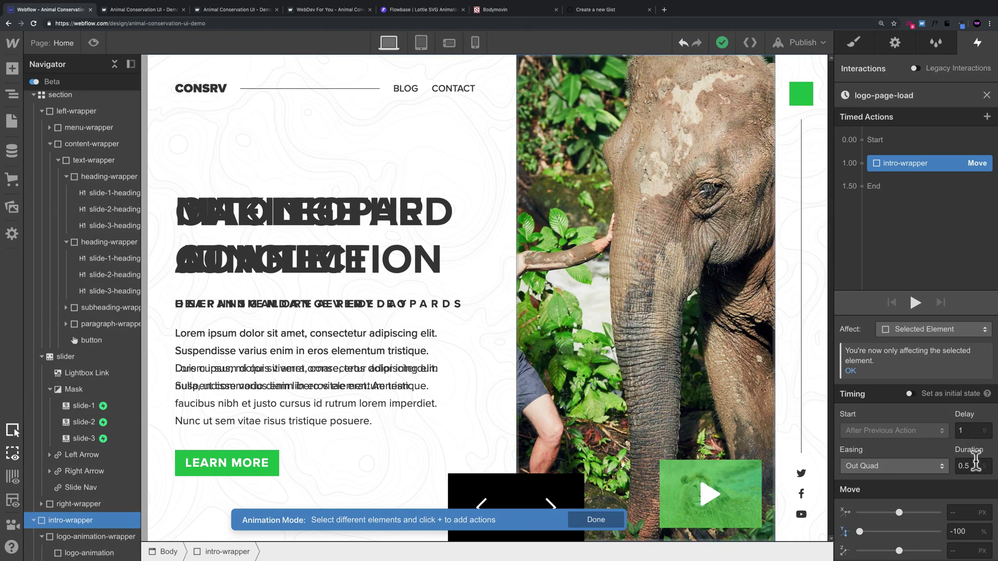
left_click(972, 431)
key("BackSpace")
type("2")
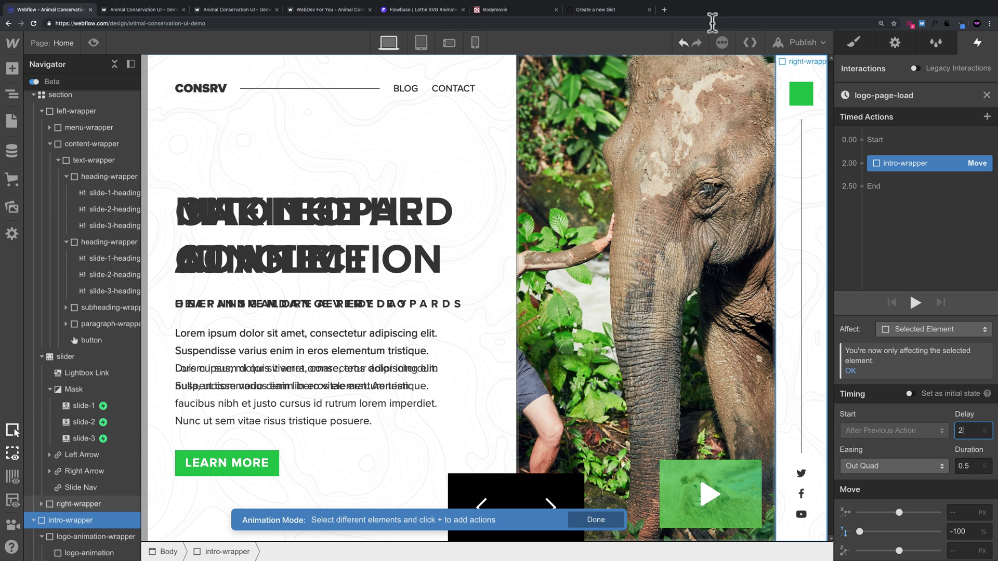
left_click(794, 43)
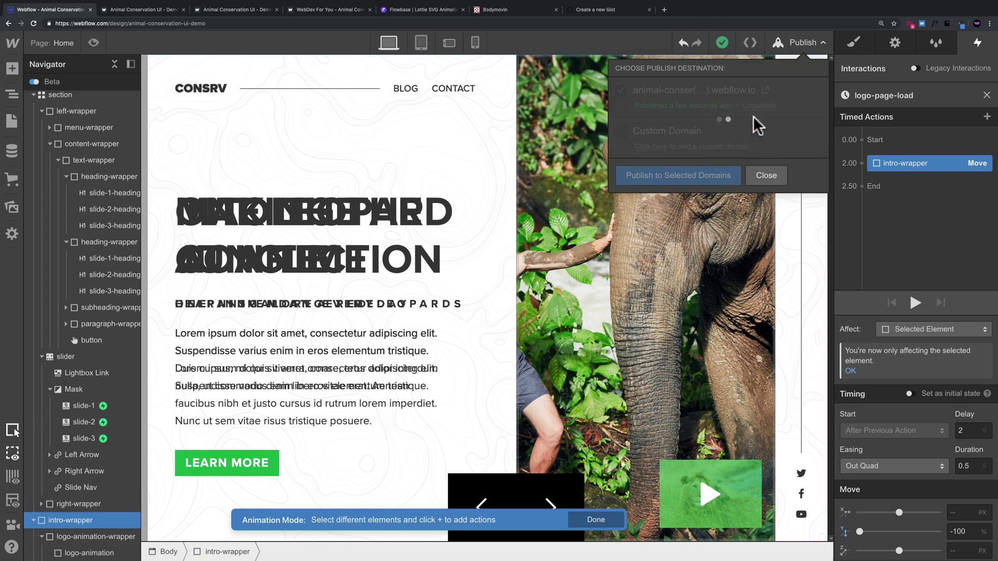
left_click(765, 90)
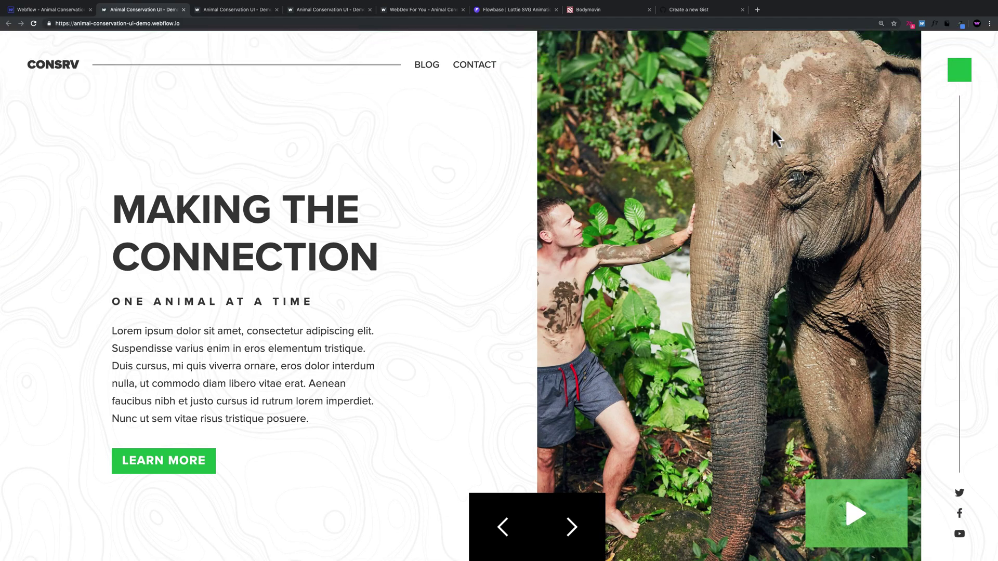
Step: Return to the Webflow Designer, set the intro-wrapper move's duration to 0.35 seconds and republish the site, opening the live page
left_click(66, 12)
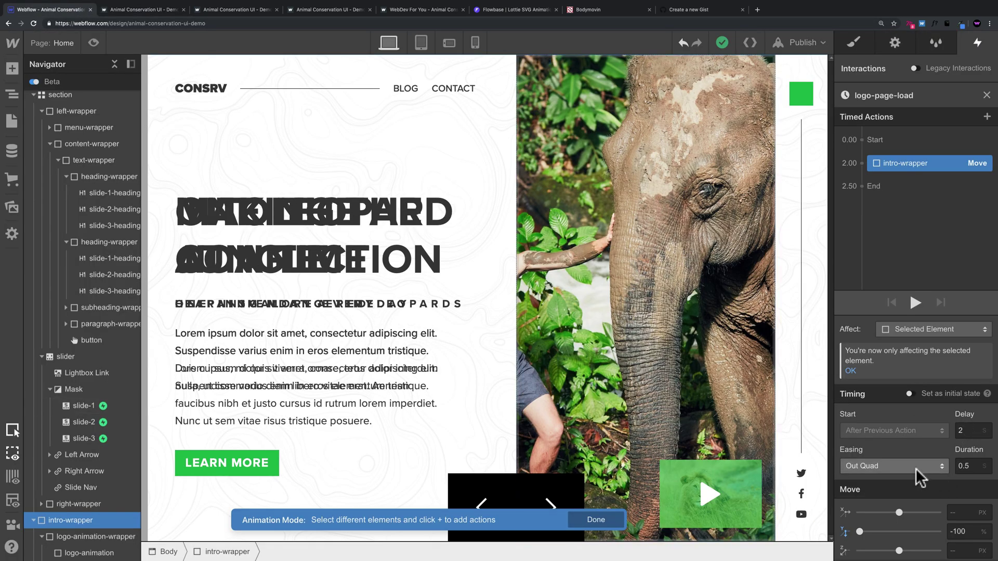
double_click(965, 465)
type("0.35")
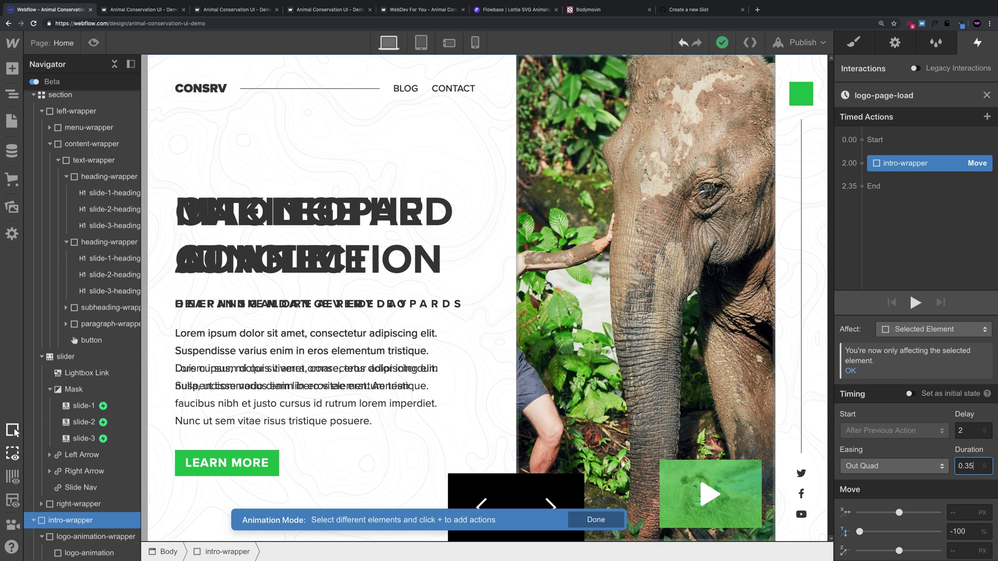
left_click(795, 44)
left_click(696, 173)
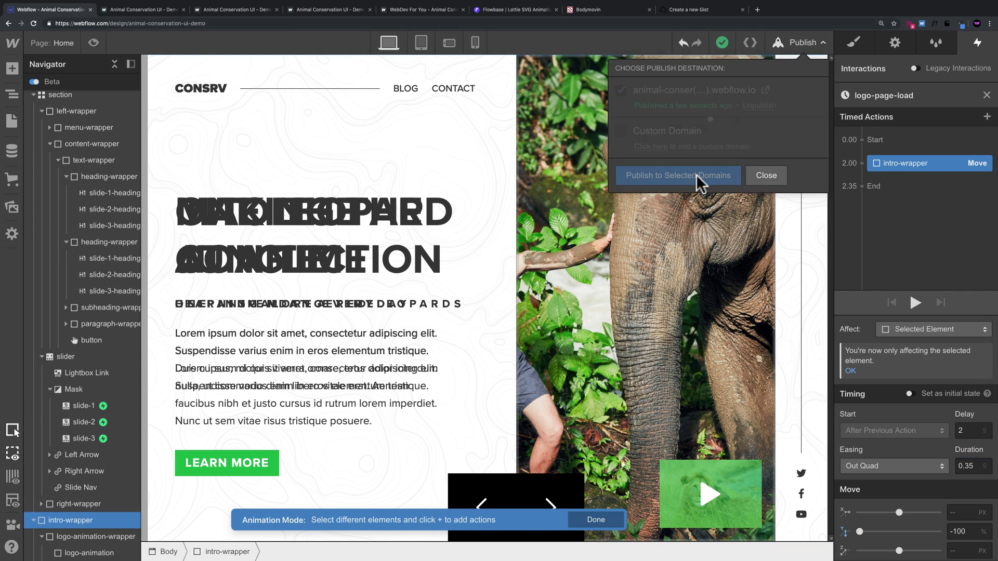
left_click(765, 88)
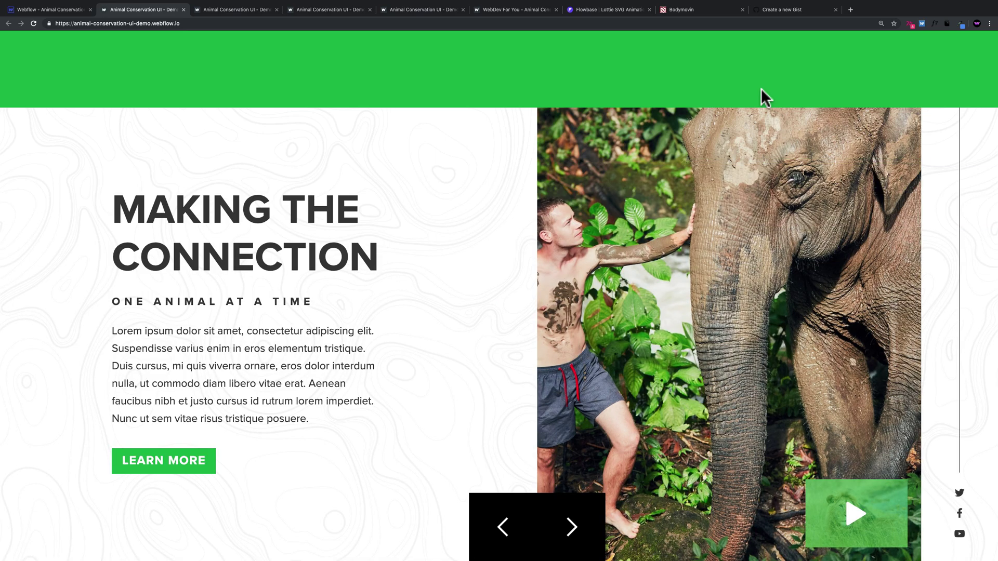
Step: Test the live page by cycling forward through the slider and opening and closing the video lightbox
left_click(572, 526)
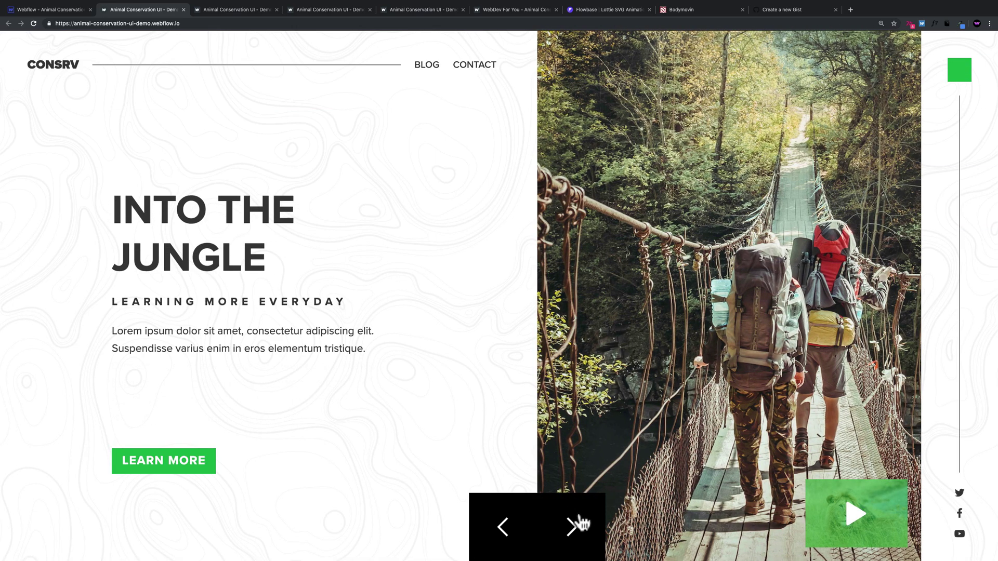
left_click(572, 526)
left_click(572, 526)
left_click(572, 526)
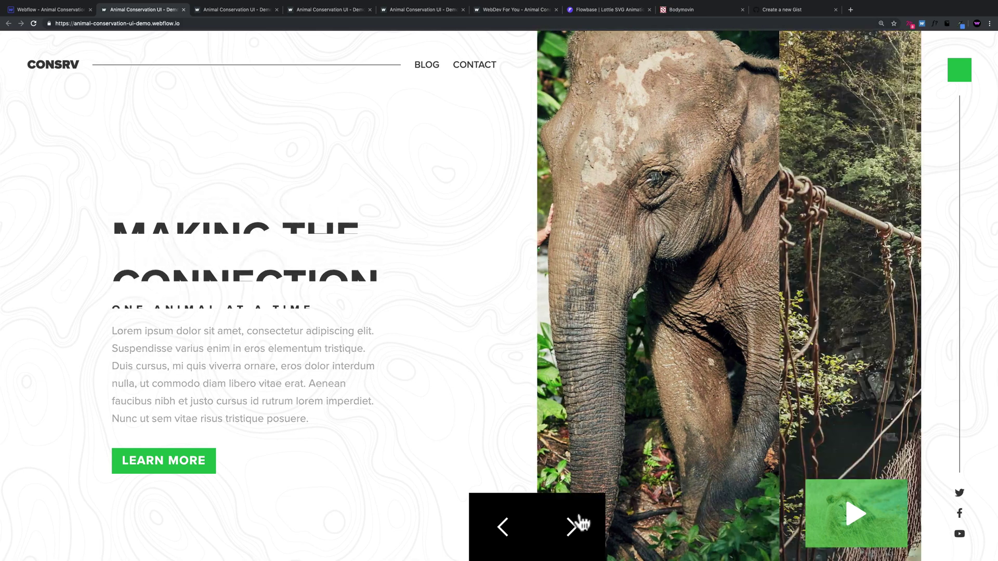
left_click(572, 526)
left_click(572, 526)
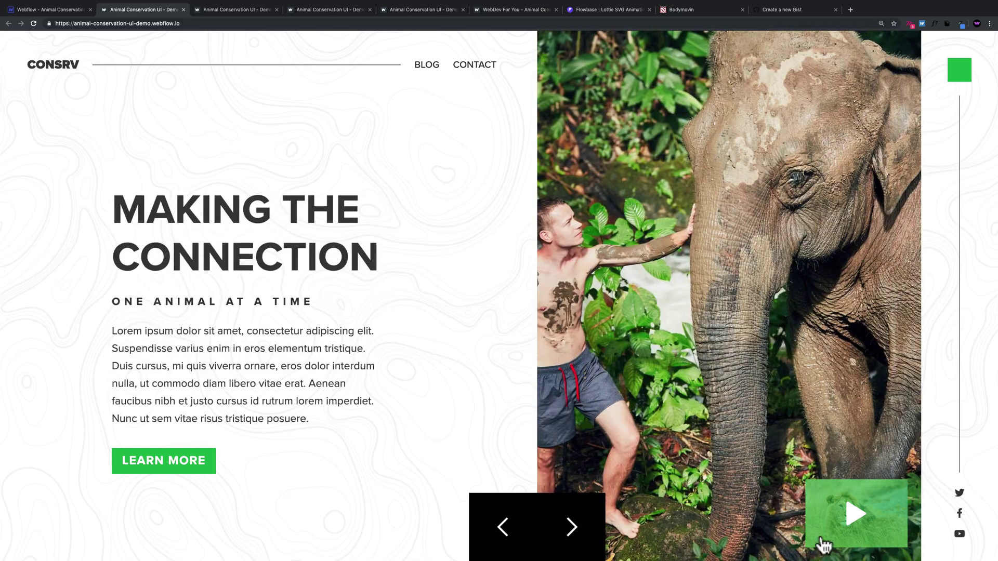
left_click(843, 512)
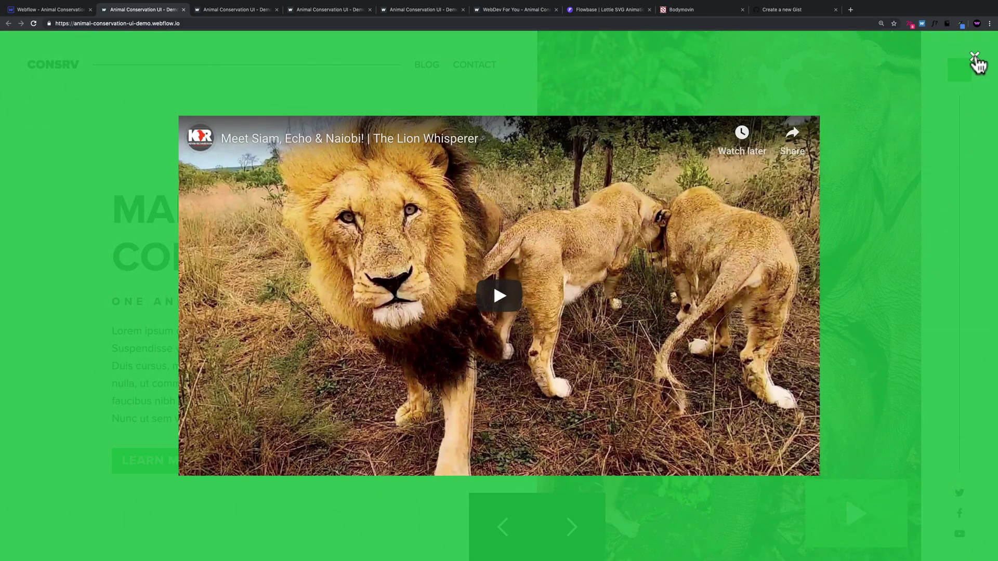
left_click(974, 57)
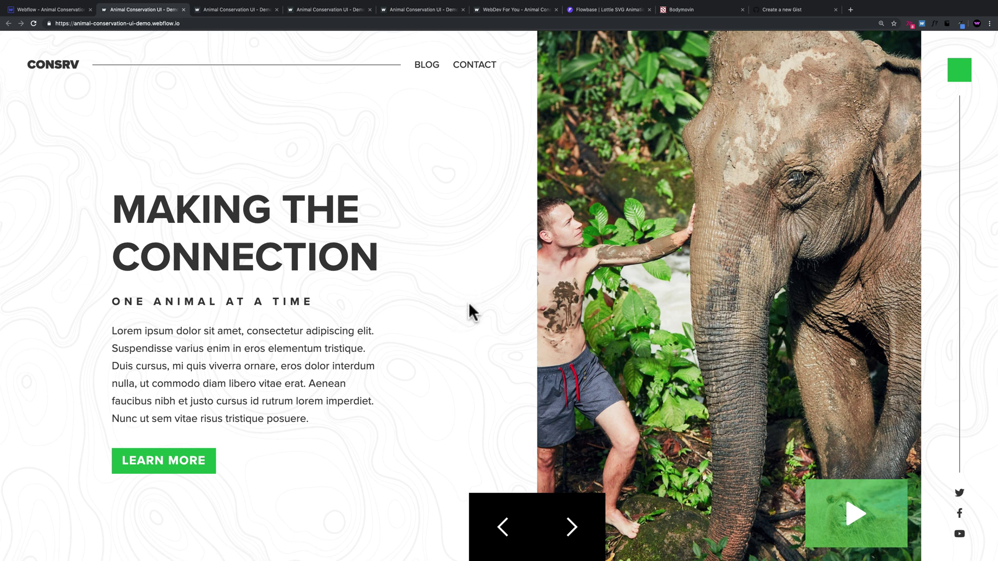
Step: Switch to the Flowbase Lottie SVG Animations guide, review it back to its beginning, and return to the live site
left_click(586, 9)
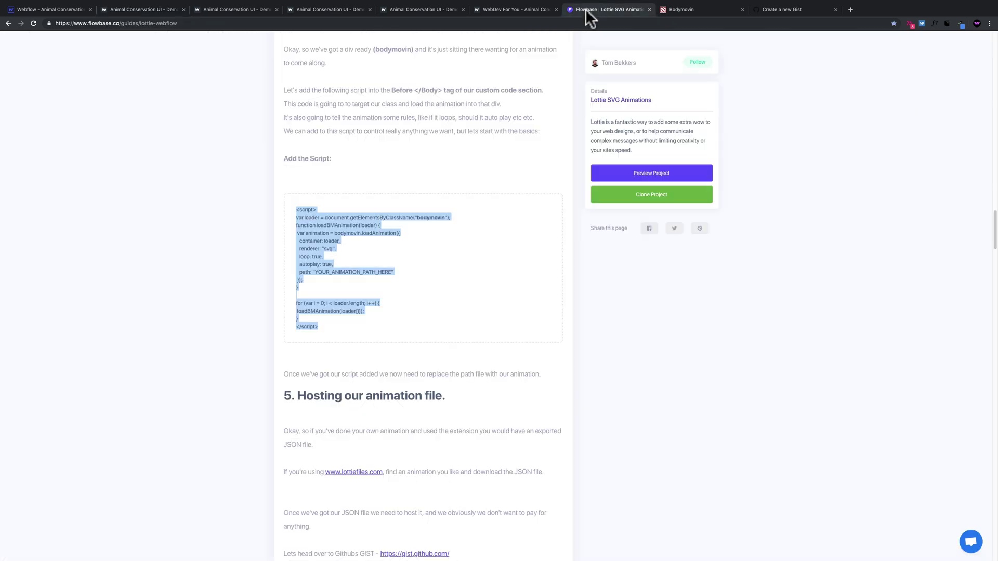
left_click(507, 156)
scroll(505, 133, "up", 5)
scroll(506, 135, "up", 15)
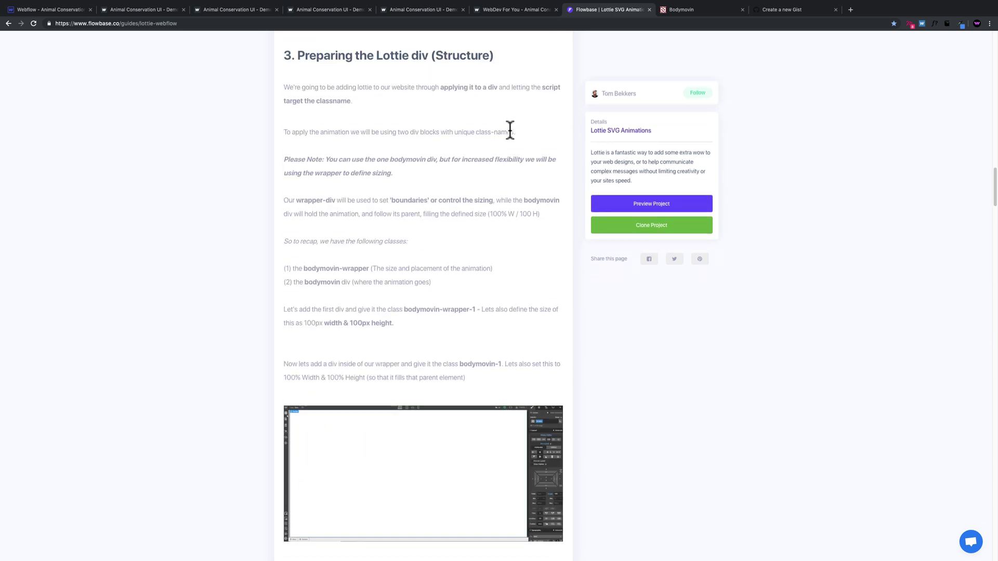
scroll(514, 125, "up", 10)
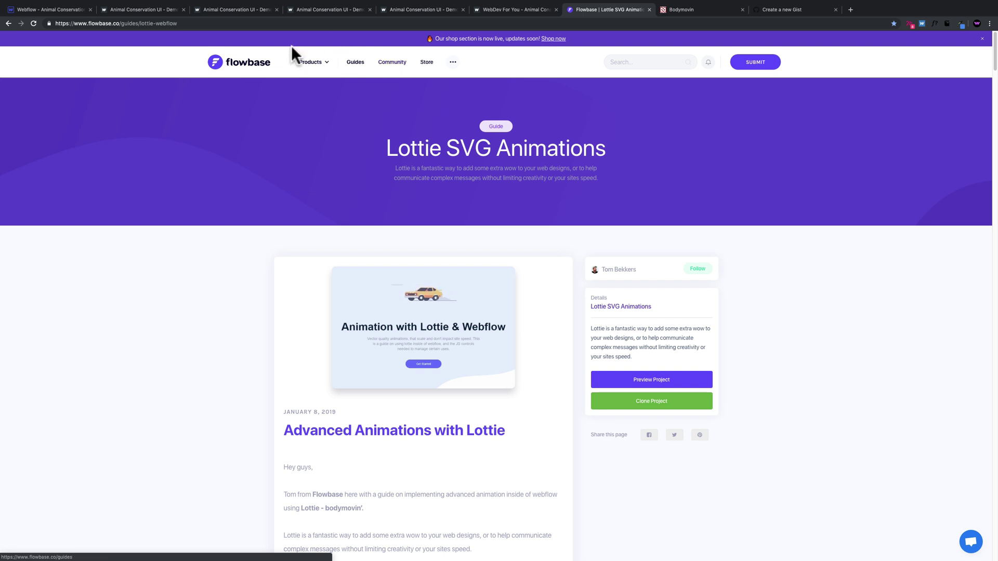
left_click(141, 10)
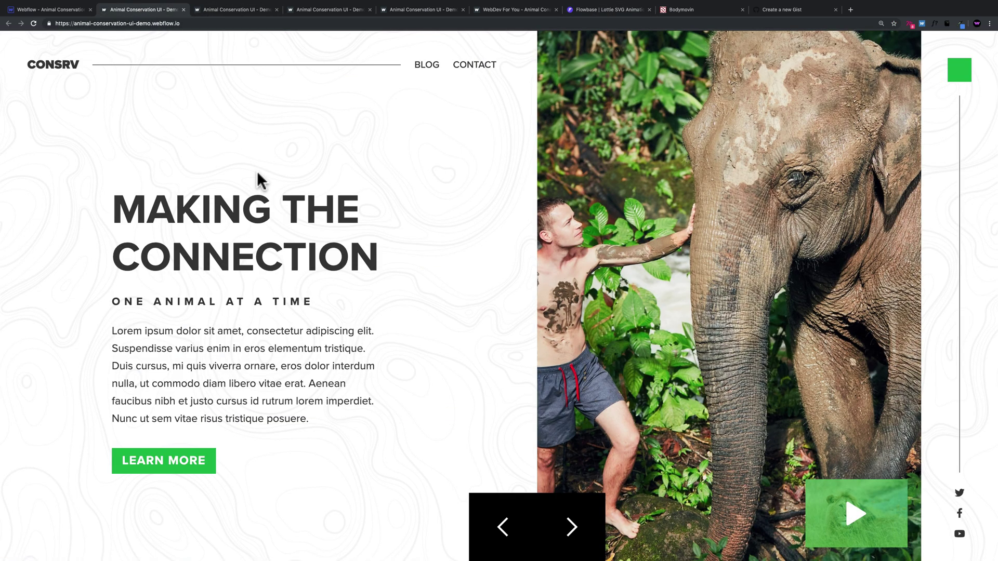